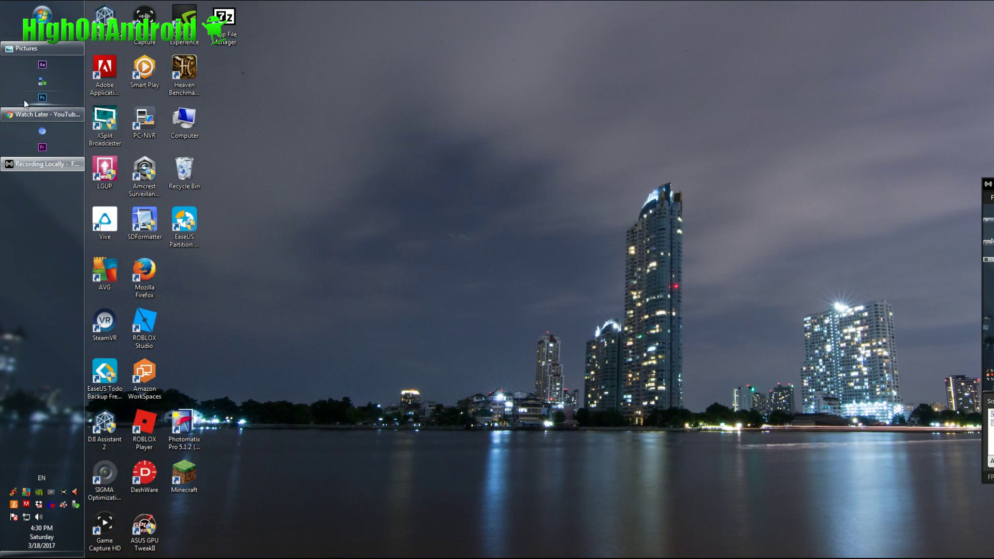
Step: Switch to Adobe Photoshop CC 2014
left_click(52, 100)
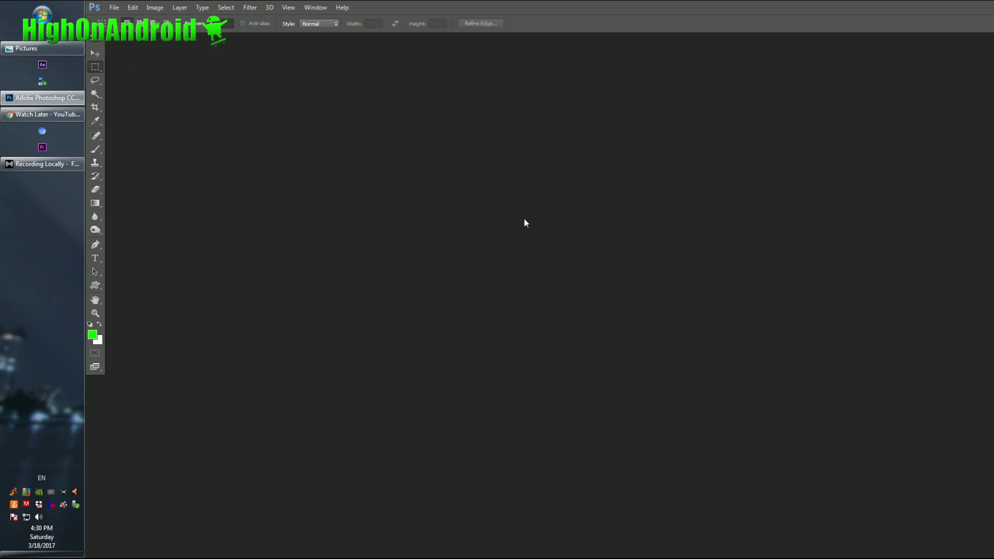
left_click(31, 116)
left_click(31, 117)
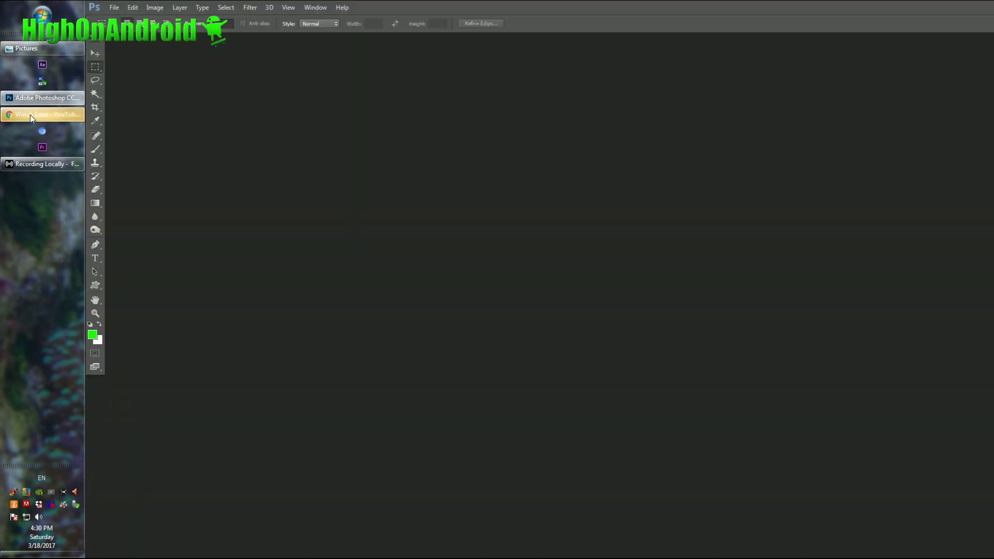
mouse_move(34, 103)
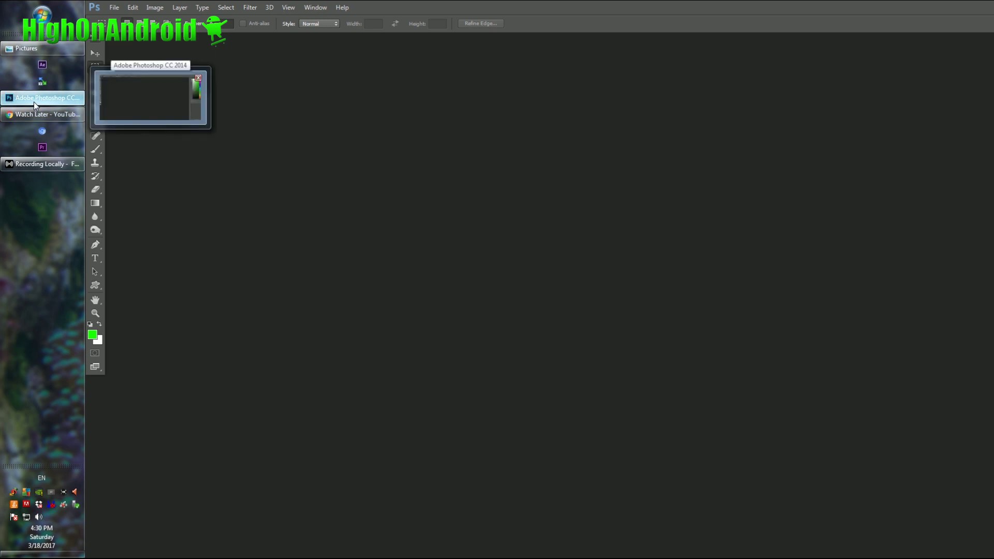
left_click(33, 101)
left_click(33, 102)
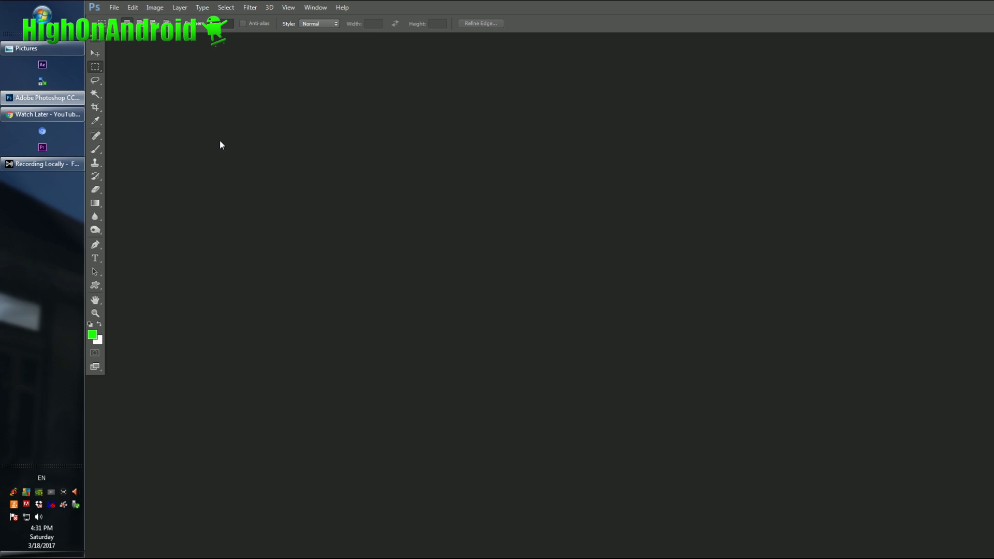
Step: Create a new document 1920 pixels wide and 1080 pixels high with transparent background contents
key("ctrl+n")
key("Tab")
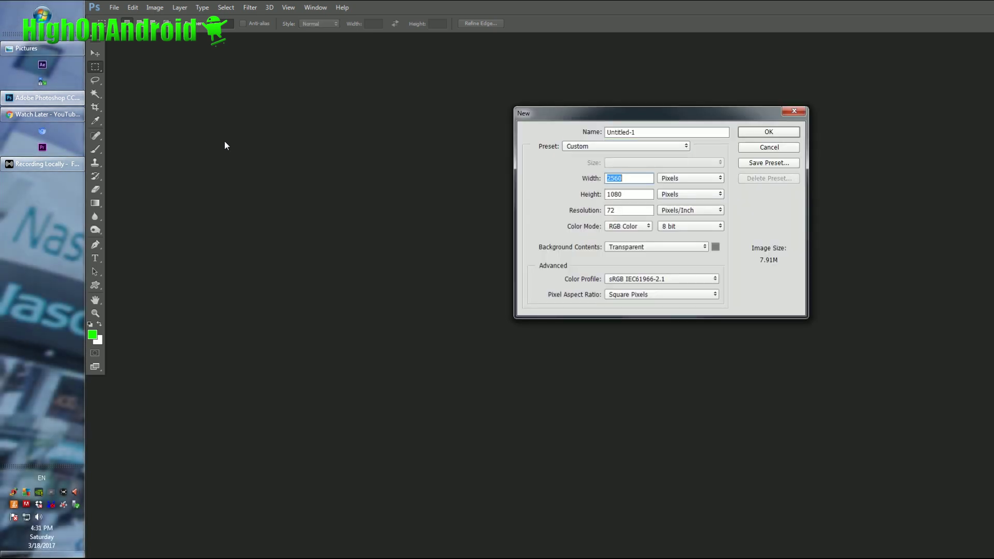
type("1080")
key("BackSpace")
key("BackSpace")
key("BackSpace")
key("BackSpace")
type("1920")
key("Return")
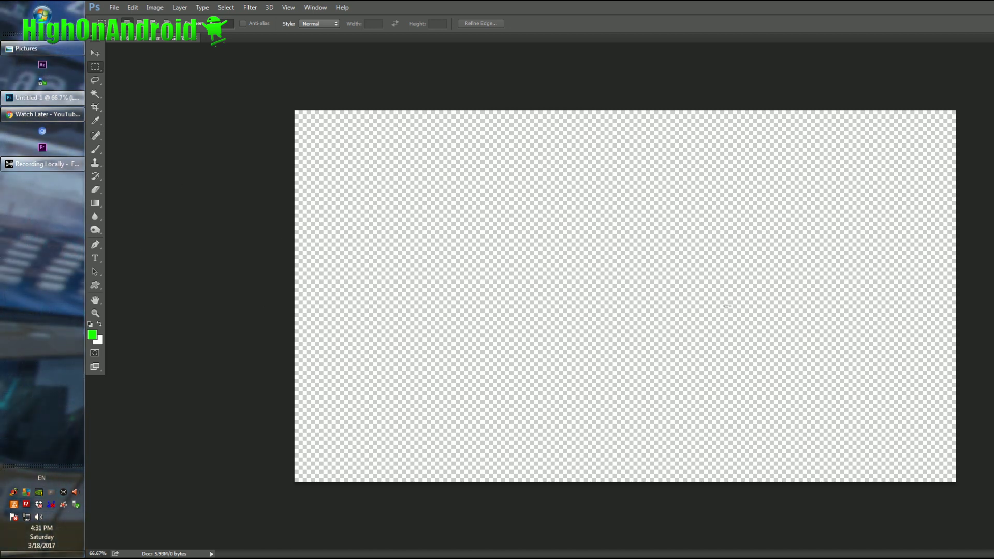
Step: Select the whole canvas and cover it with a white Solid Color fill layer
key("ctrl+a")
key("alt+l")
left_click(430, 93)
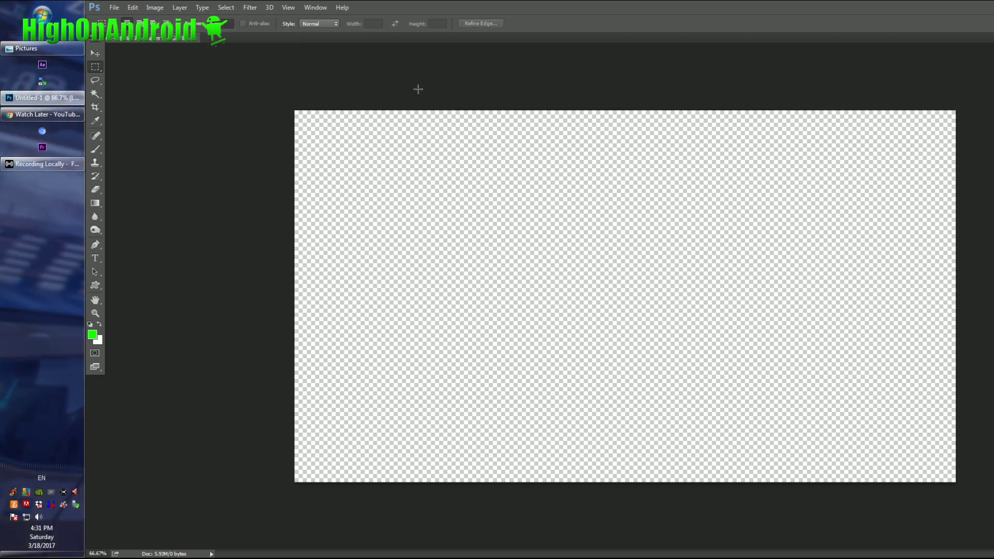
left_click(180, 7)
mouse_move(209, 100)
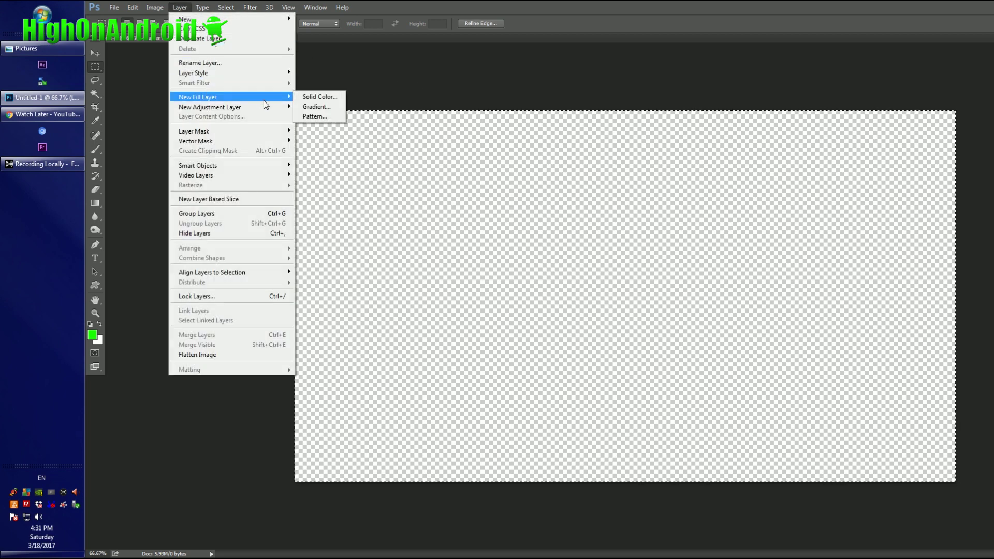
left_click(321, 98)
left_click(742, 176)
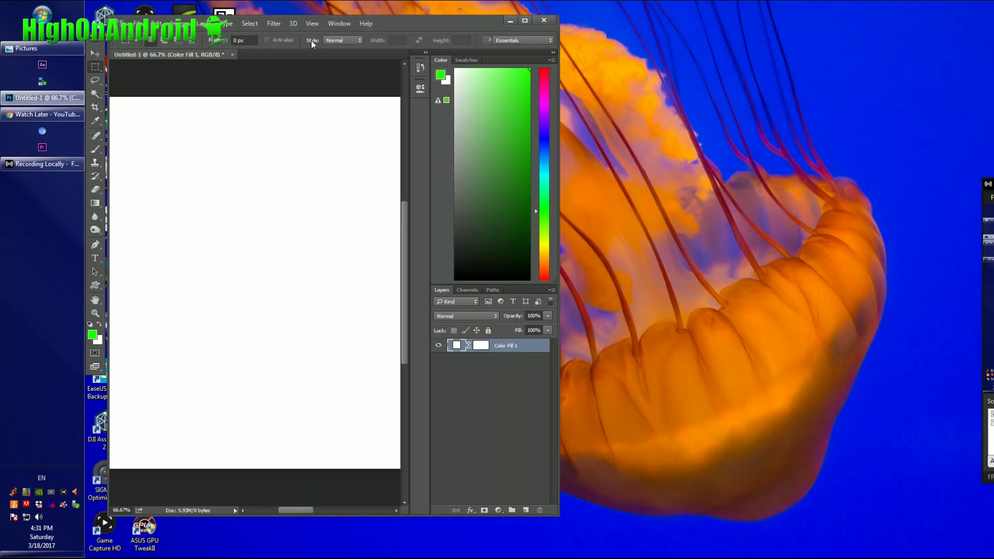
Step: Draw a green body ellipse about 268 x 320 px and a head ellipse about 173 x 143 px above it
left_click_drag(390, 26, 385, 1)
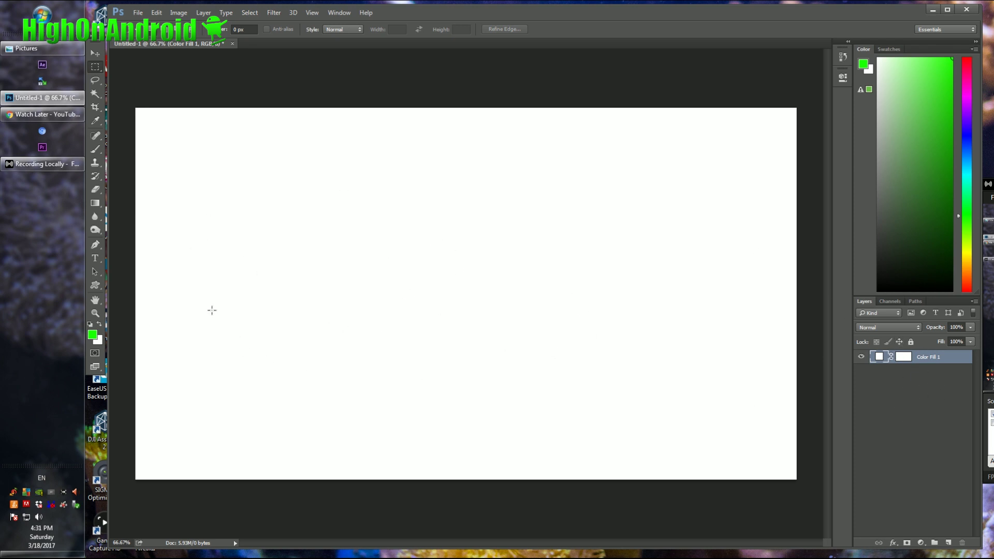
left_click(98, 285)
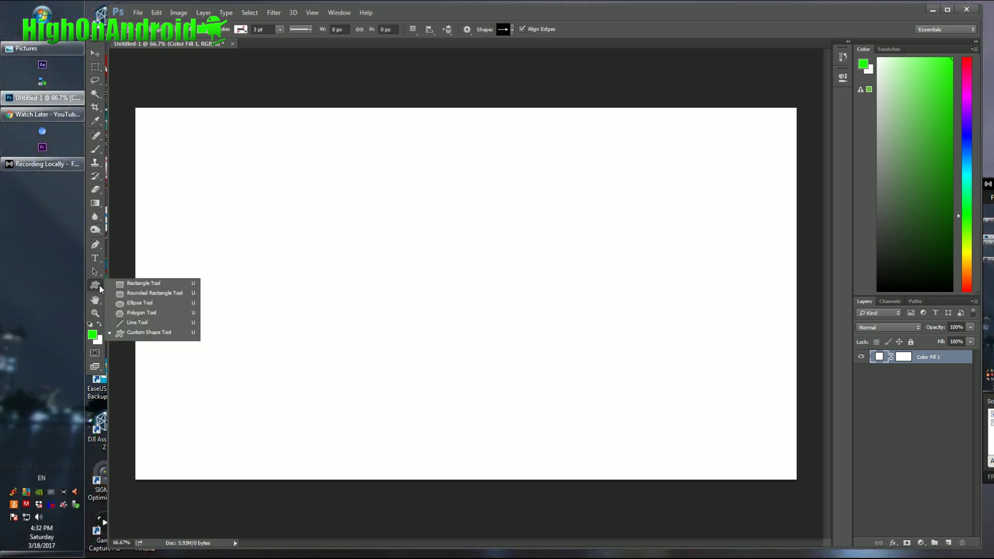
left_click(148, 307)
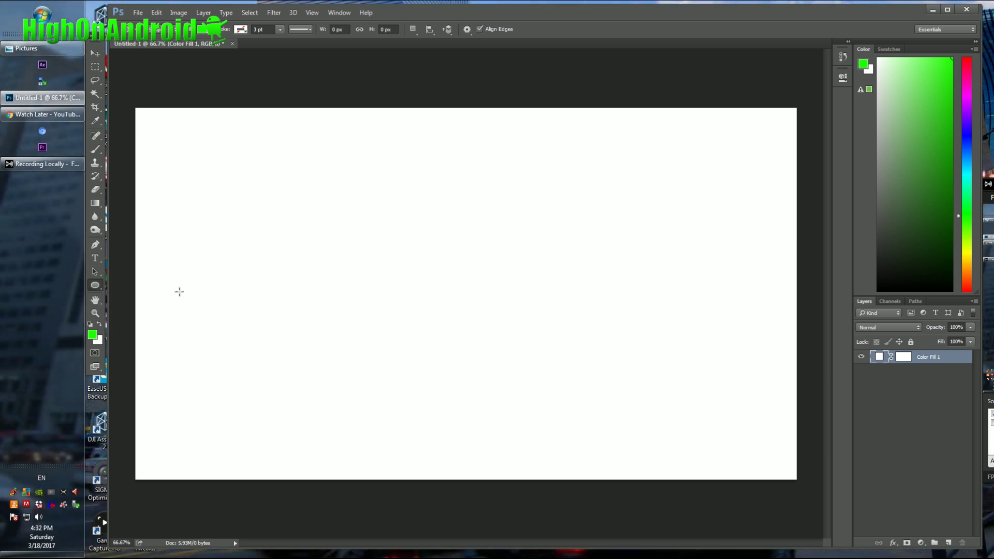
left_click_drag(368, 209, 461, 318)
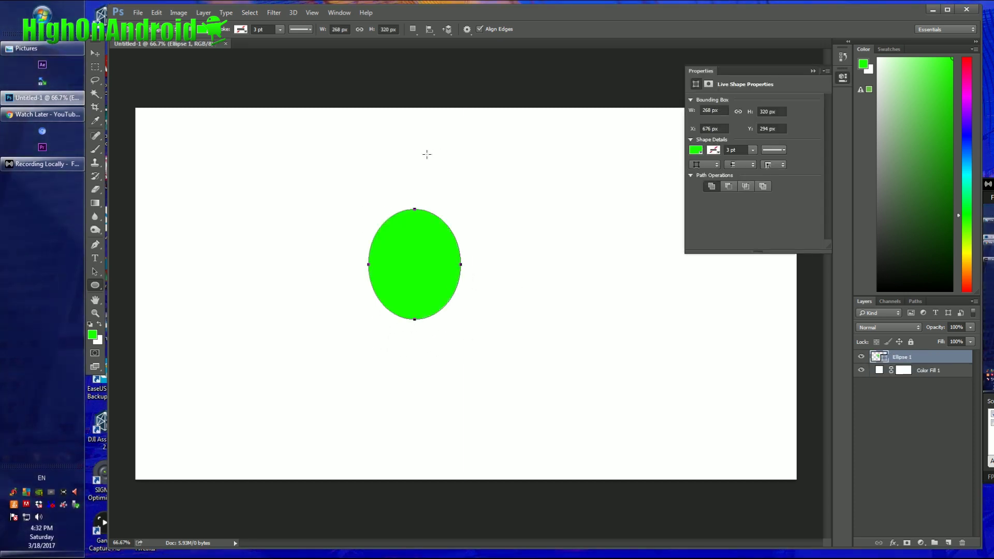
left_click_drag(383, 148, 444, 198)
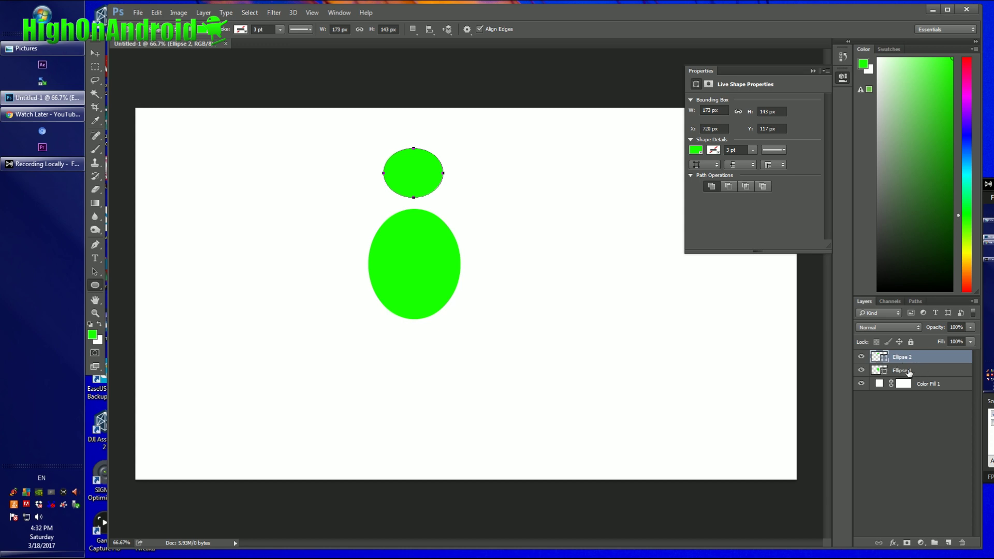
Step: Rename the large ellipse's layer as body and the small upper ellipse's layer as head
double_click(902, 371)
type("body")
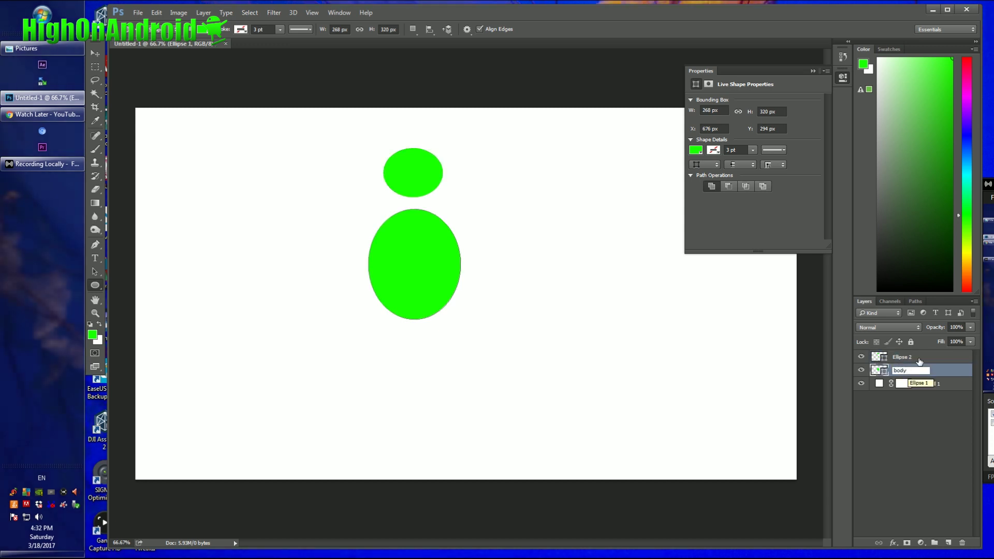
double_click(899, 358)
type("head")
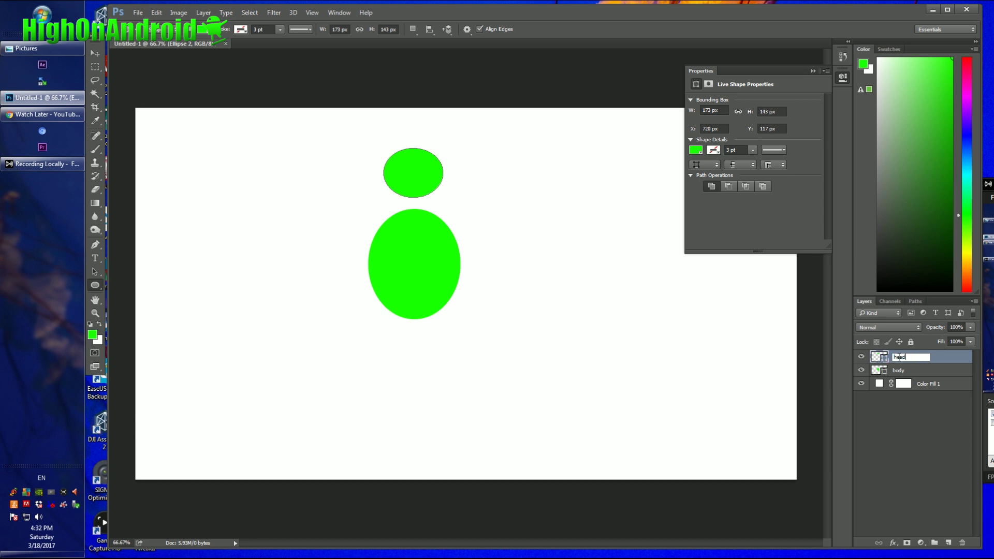
Step: Draw a flat arm ellipse about 222 x 71 px to the right of the body and duplicate its layer
left_click_drag(479, 234, 558, 212)
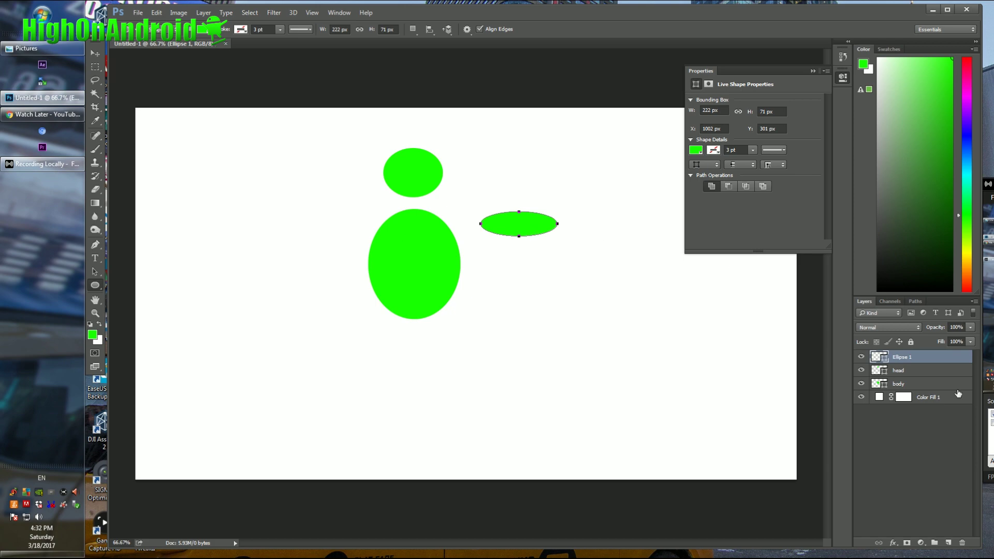
right_click(925, 367)
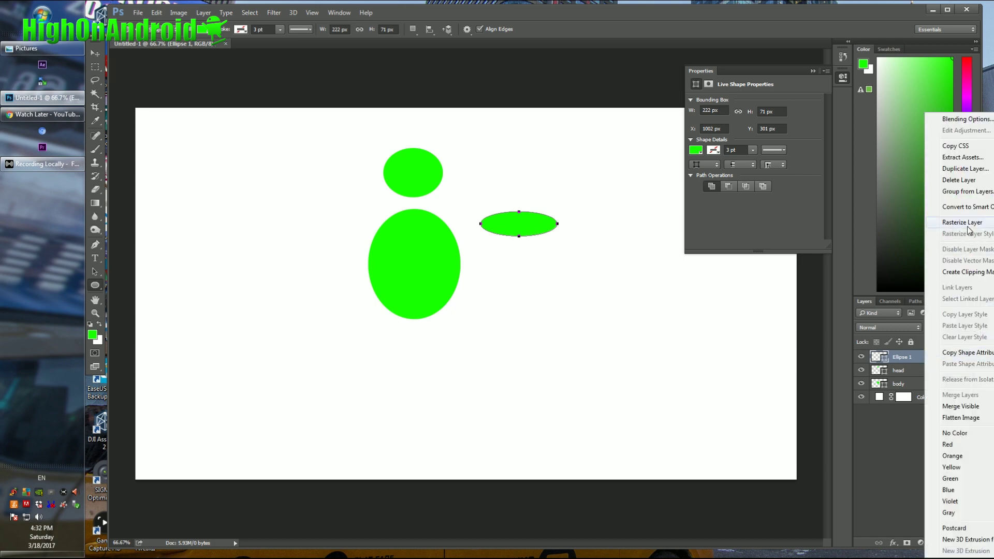
left_click(964, 169)
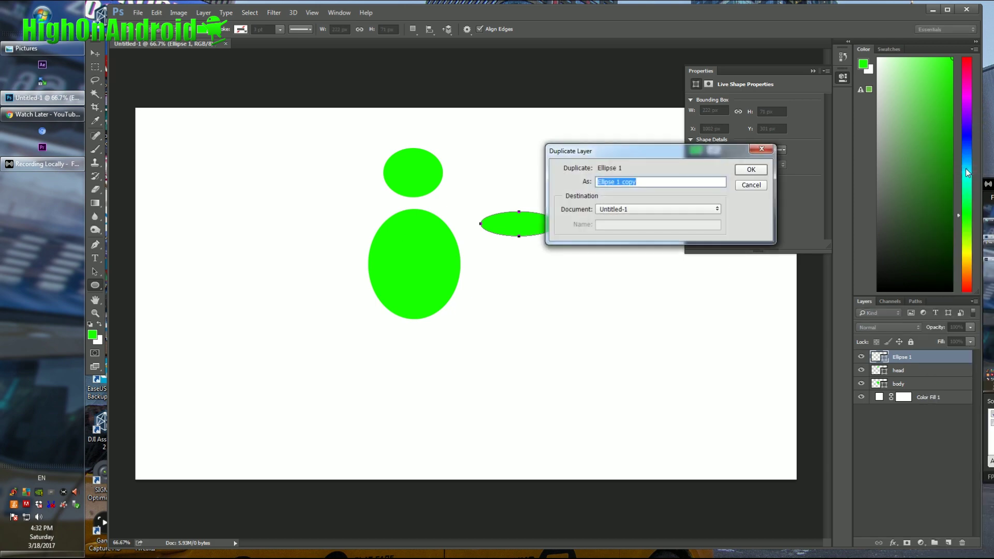
key("Return")
Step: Place the two arm ellipses against opposite sides of the body and lower the head onto the body
left_click(95, 53)
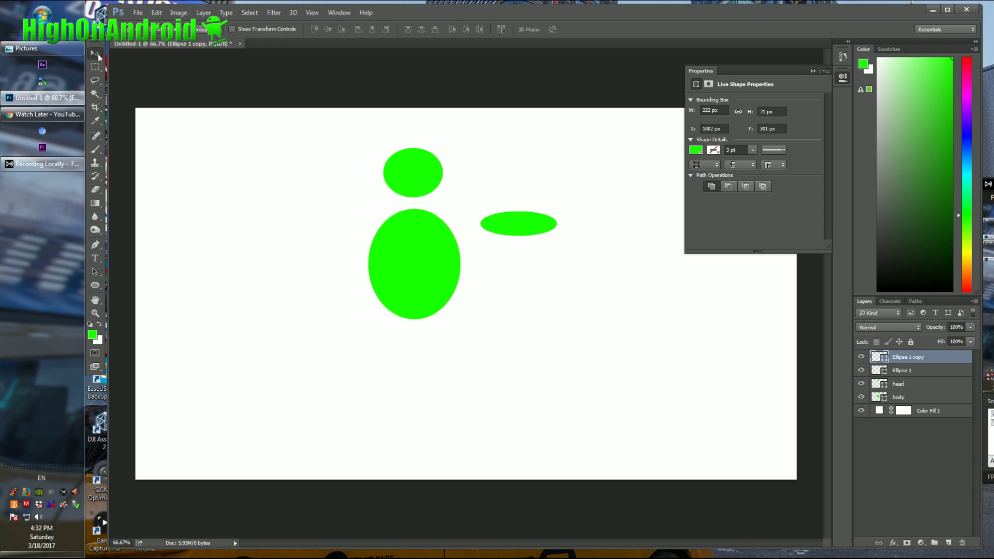
left_click_drag(525, 224, 351, 237)
left_click(946, 373)
left_click_drag(516, 230, 478, 242)
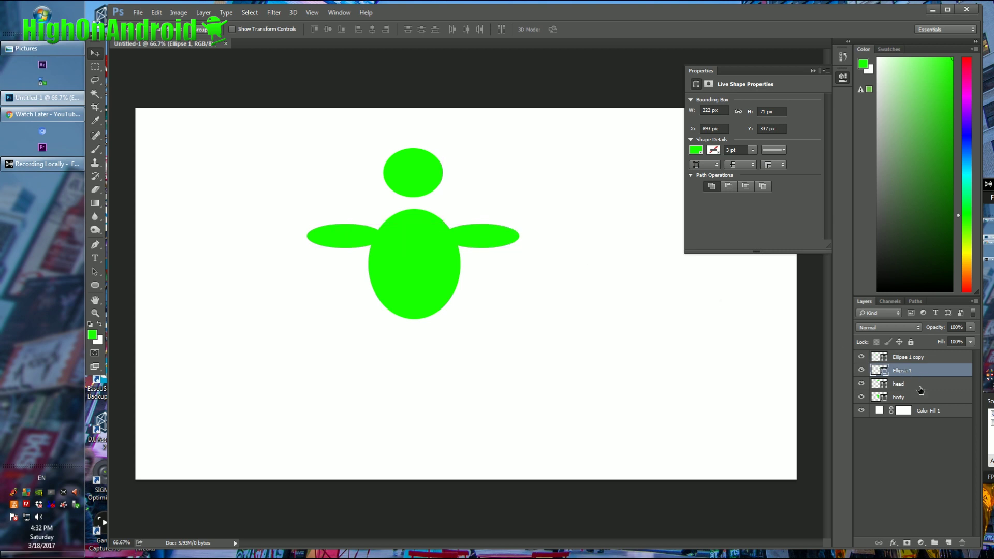
left_click(920, 389)
left_click_drag(414, 186, 416, 207)
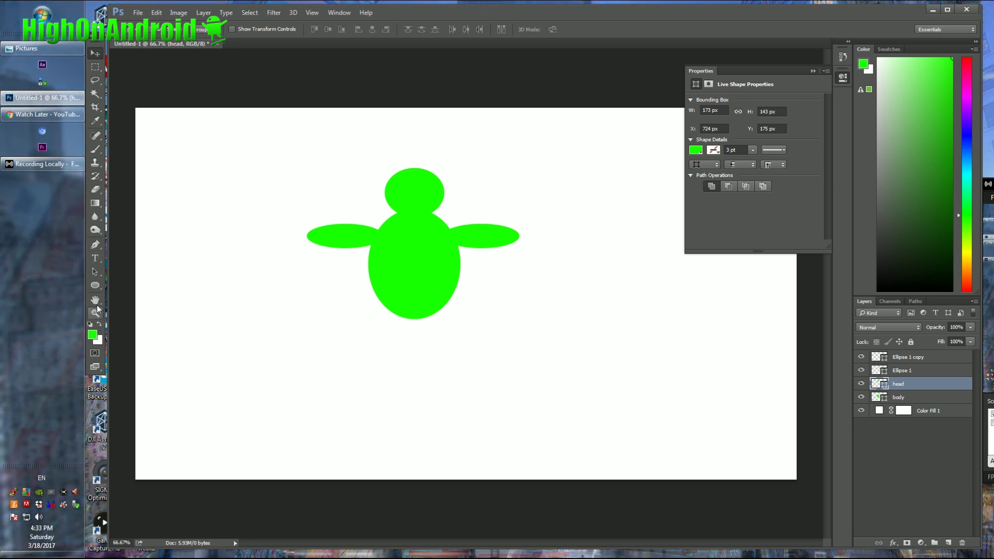
Step: Draw a leg ellipse about 52 x 308 px under the body and place a duplicate of it to its right
left_click(96, 286)
left_click_drag(406, 405, 388, 299)
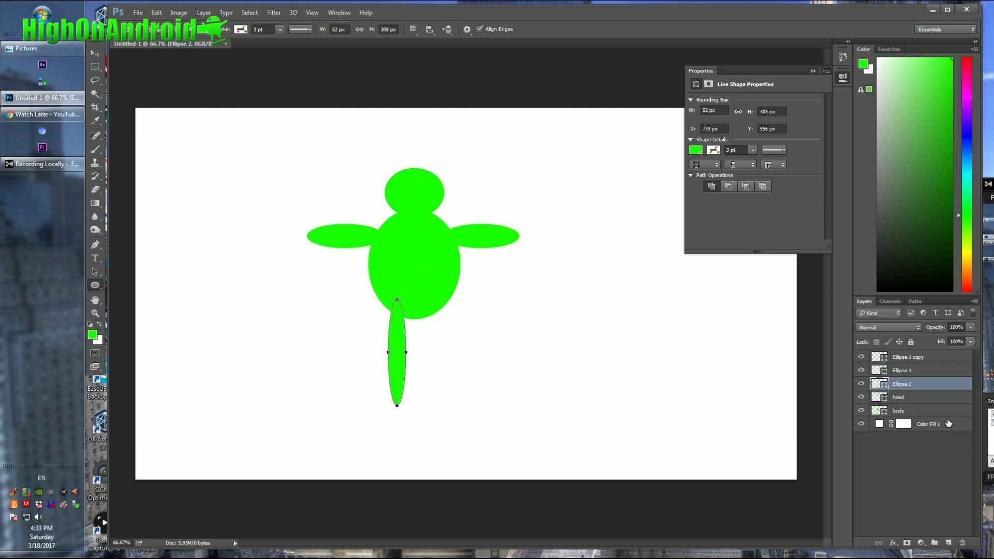
right_click(912, 384)
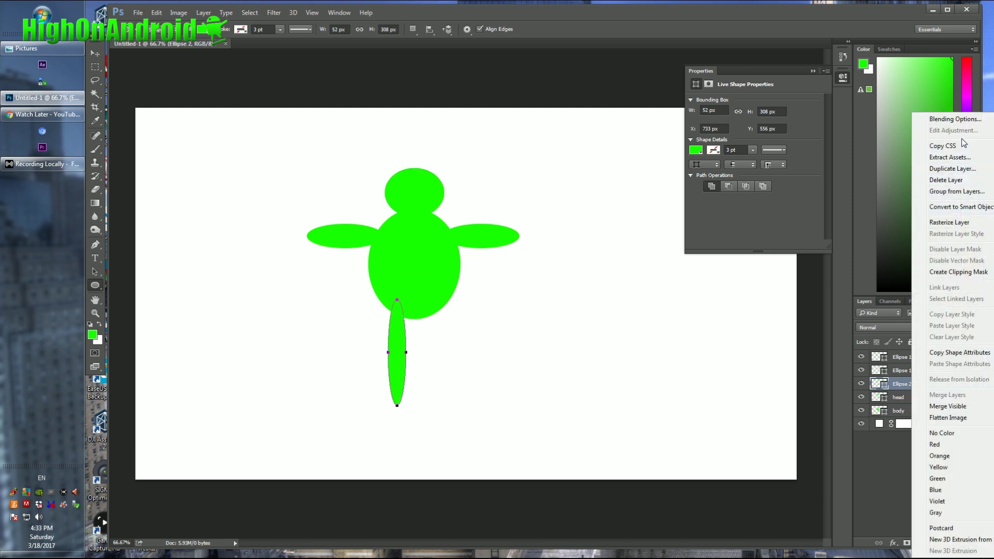
left_click(953, 169)
key("Return")
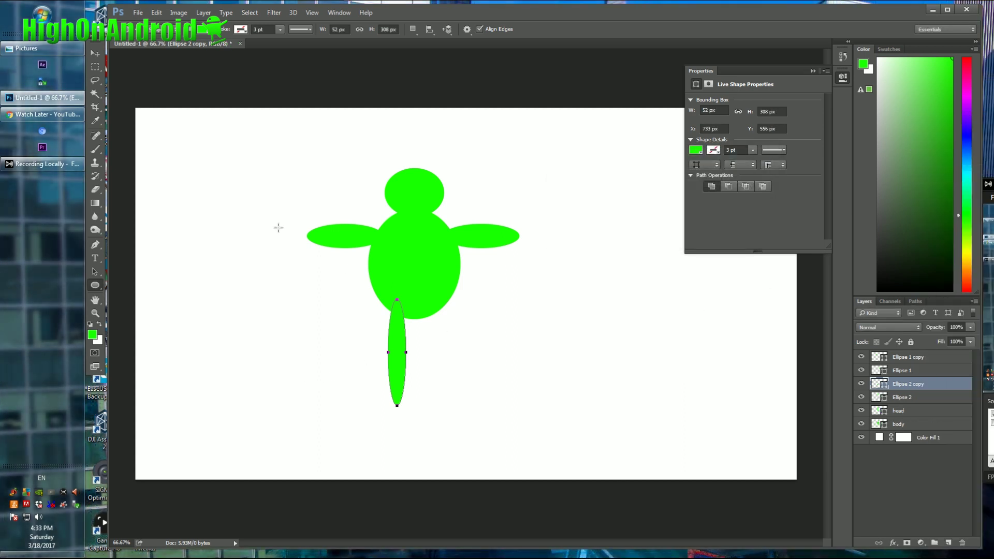
key("v")
left_click_drag(406, 356, 437, 353)
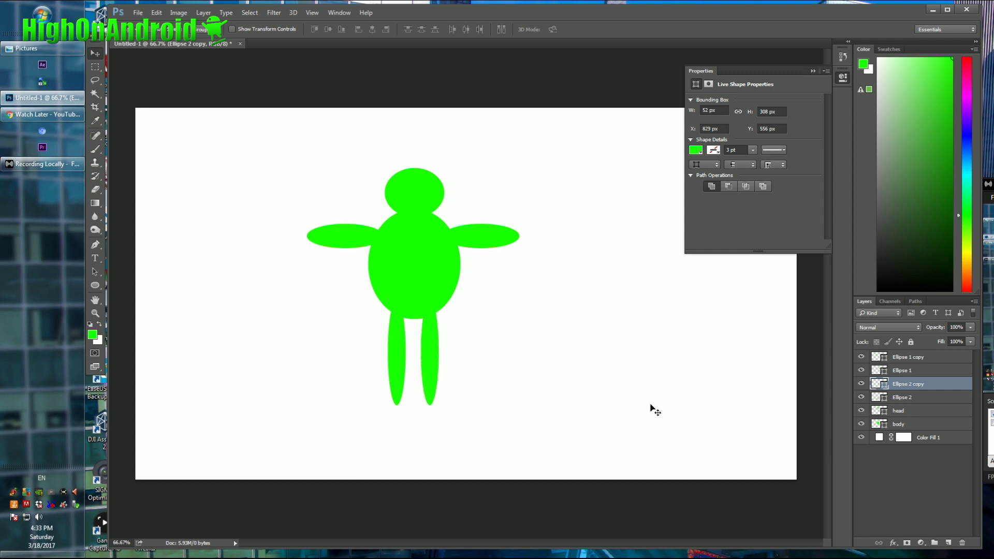
Step: Rename the layer of the leg on the right as rightleg
double_click(912, 386)
type("rightleg")
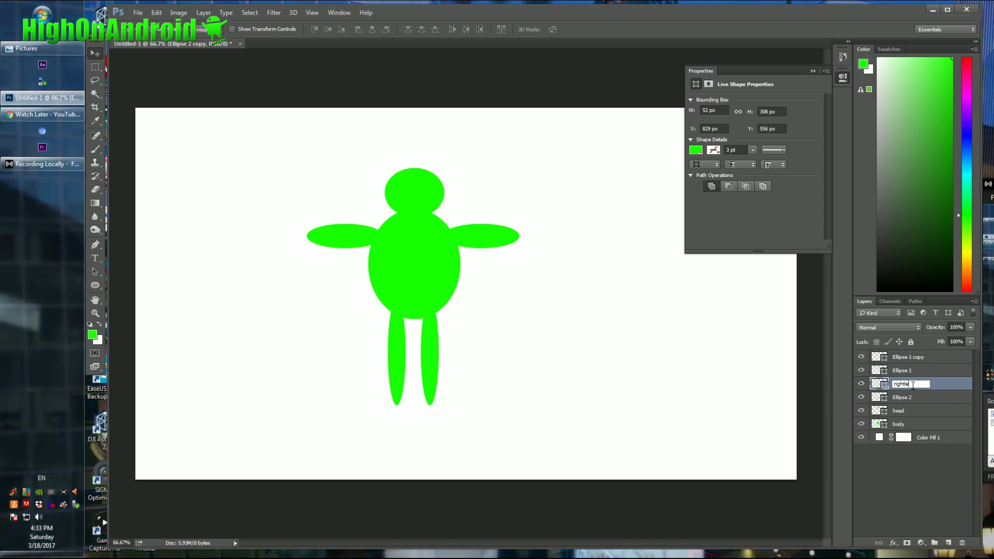
key("Return")
Step: Identify the other leg's layer by toggling layer visibility and rename it as left leg
left_click(861, 370)
left_click(862, 370)
left_click(862, 397)
left_click(862, 398)
left_click(861, 397)
left_click(861, 397)
left_click(861, 398)
left_click(861, 398)
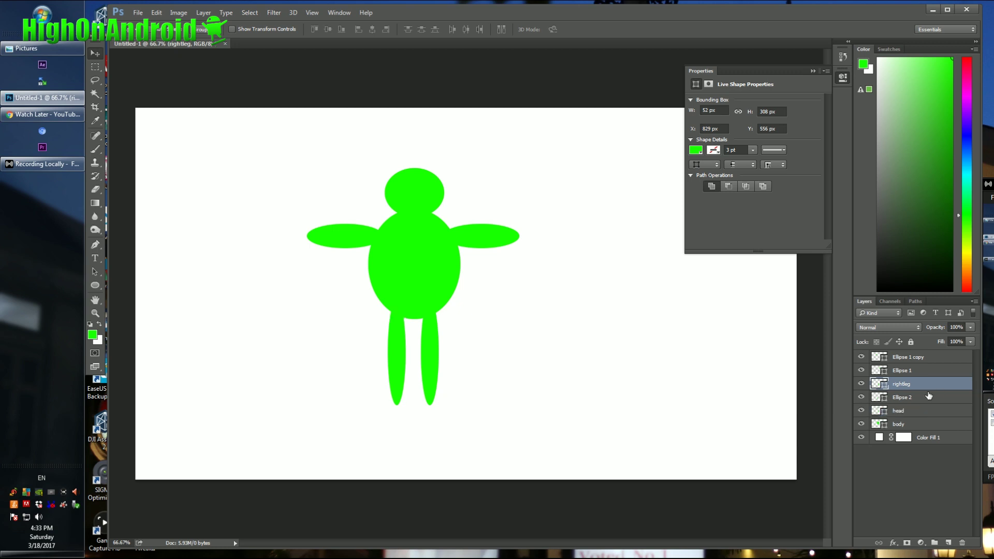
double_click(900, 397)
type("left leg")
key("Return")
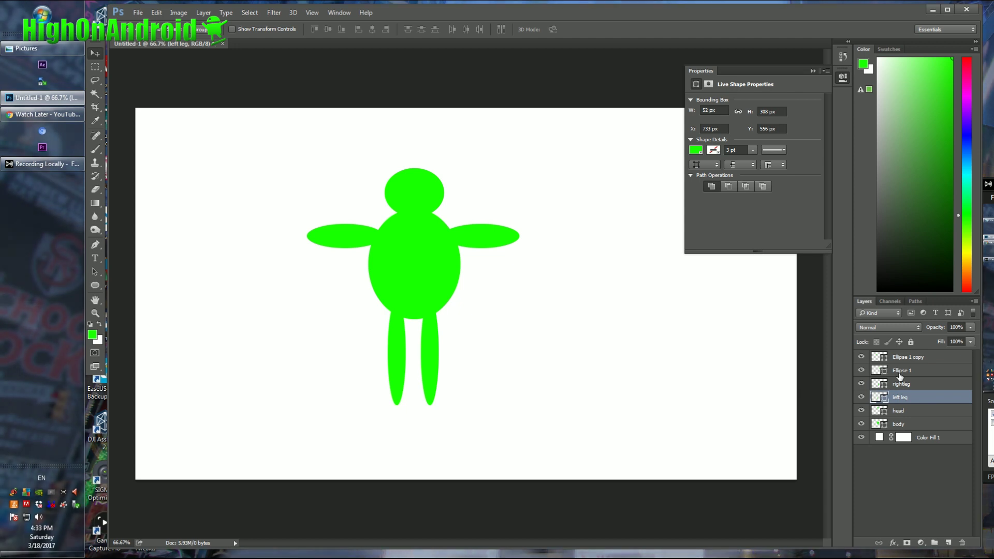
Step: Check which arm the Ellipse 1 layer holds and rename that layer as right arm
left_click(861, 370)
left_click(861, 370)
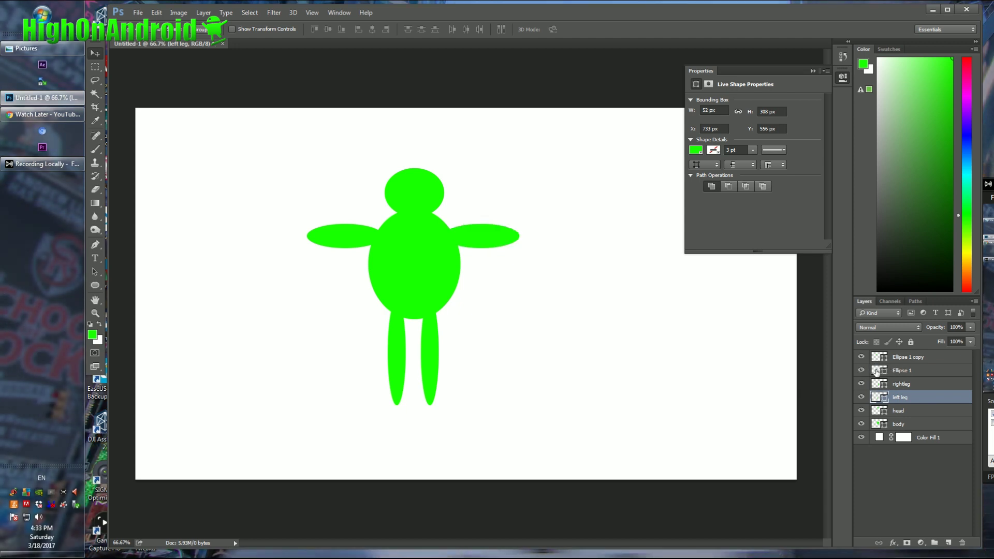
double_click(903, 371)
type("right ar")
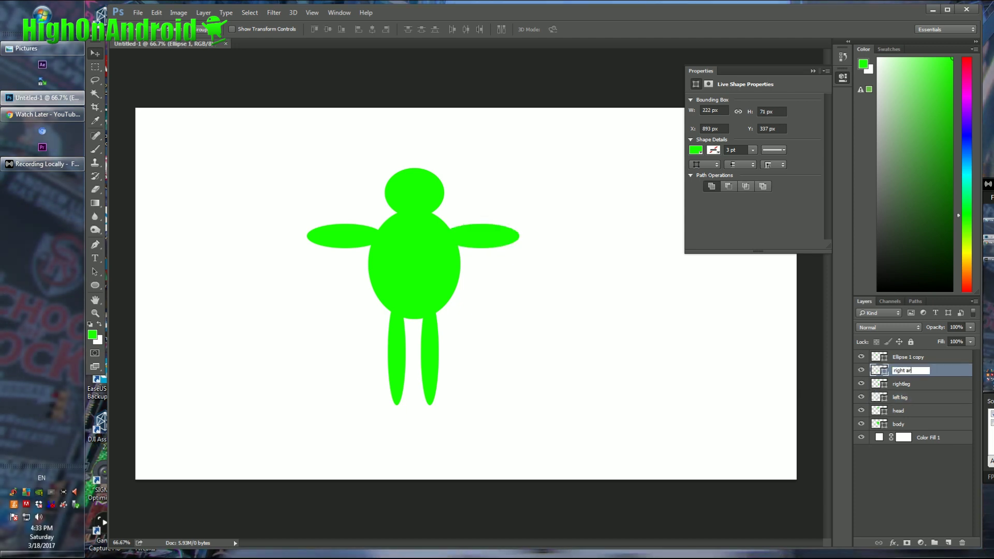
type("m")
Step: Rename the remaining arm's layer, Ellipse 1 copy, as left arm
left_click(917, 362)
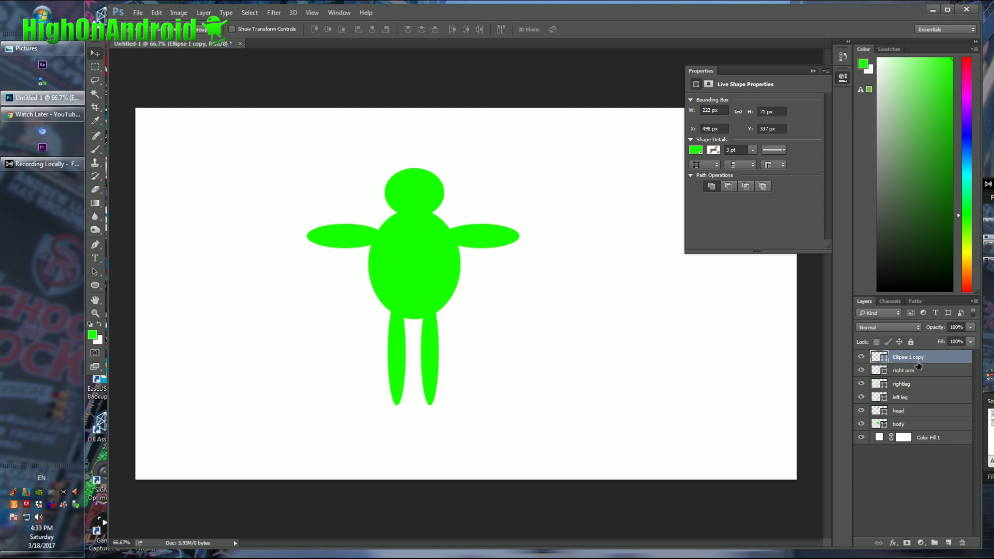
right_click(918, 366)
left_click(912, 358)
double_click(912, 358)
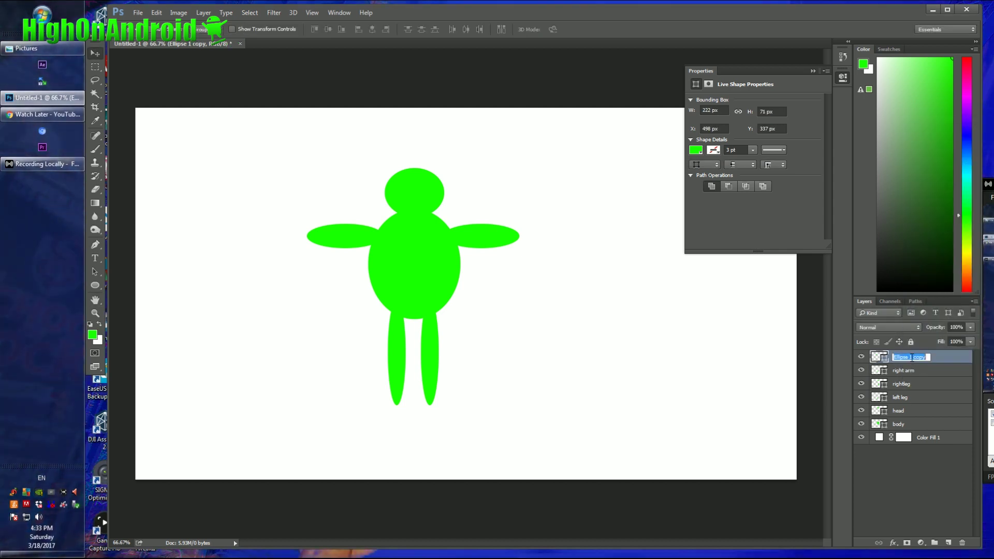
type("left arm")
key("Return")
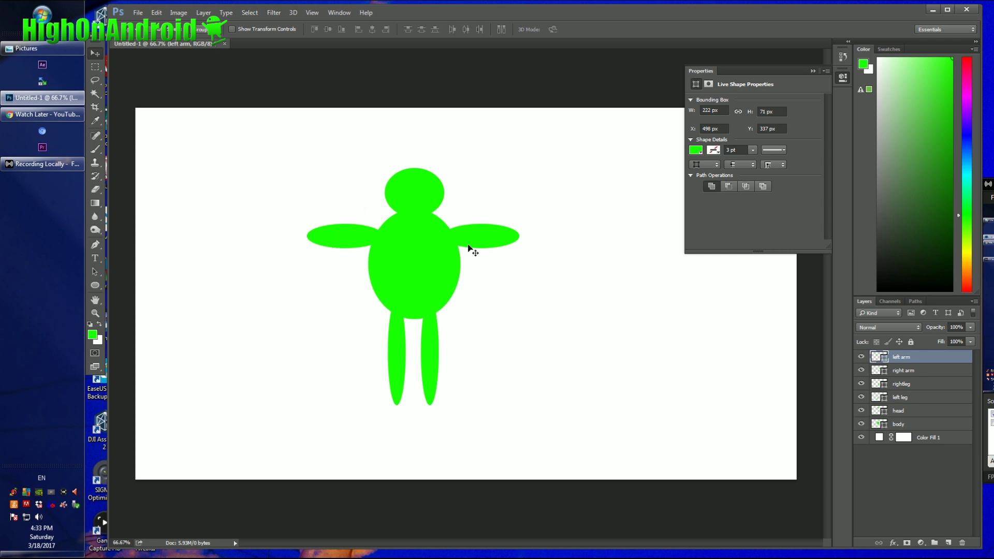
Step: Draw an ellipse about 26 x 21 px on the left side of the head as an eye and fill it black
left_click(95, 286)
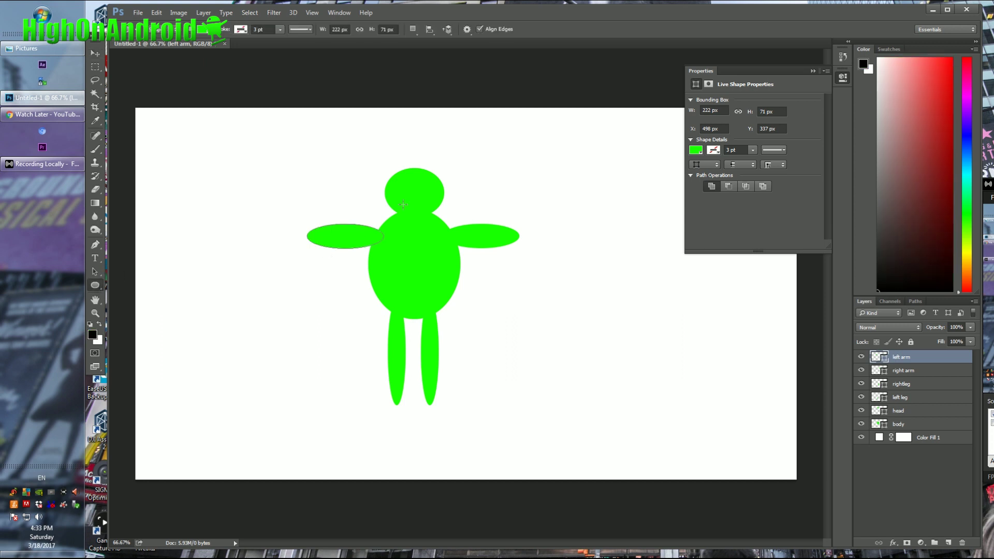
left_click_drag(398, 180, 410, 187)
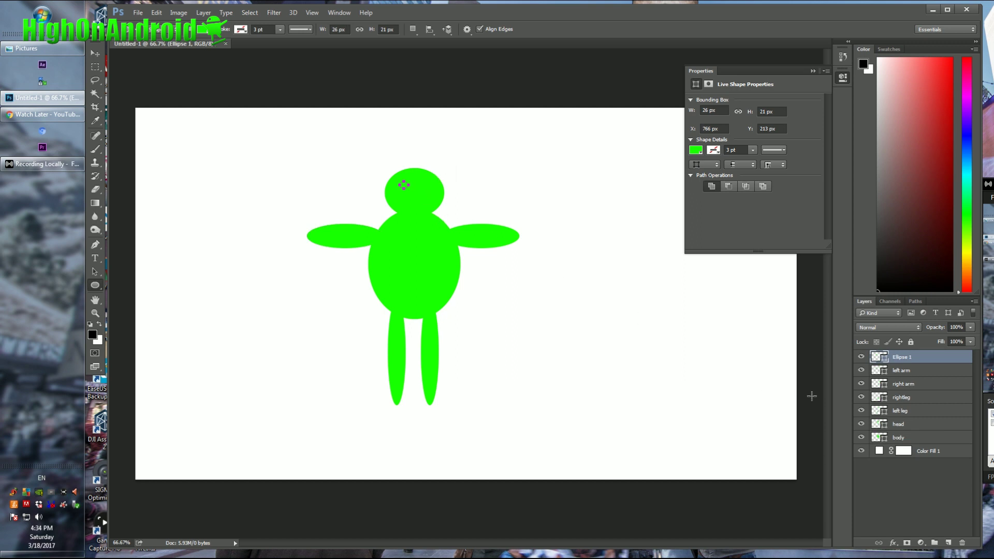
left_click(695, 150)
left_click(698, 205)
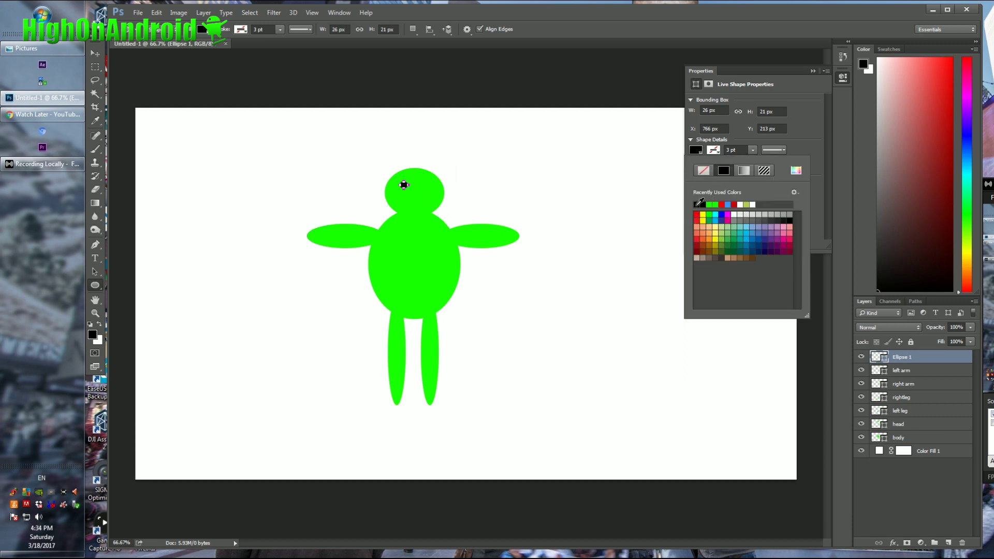
Step: Duplicate the black eye layer and move the copy to the right side of the head, level with the first eye
right_click(905, 360)
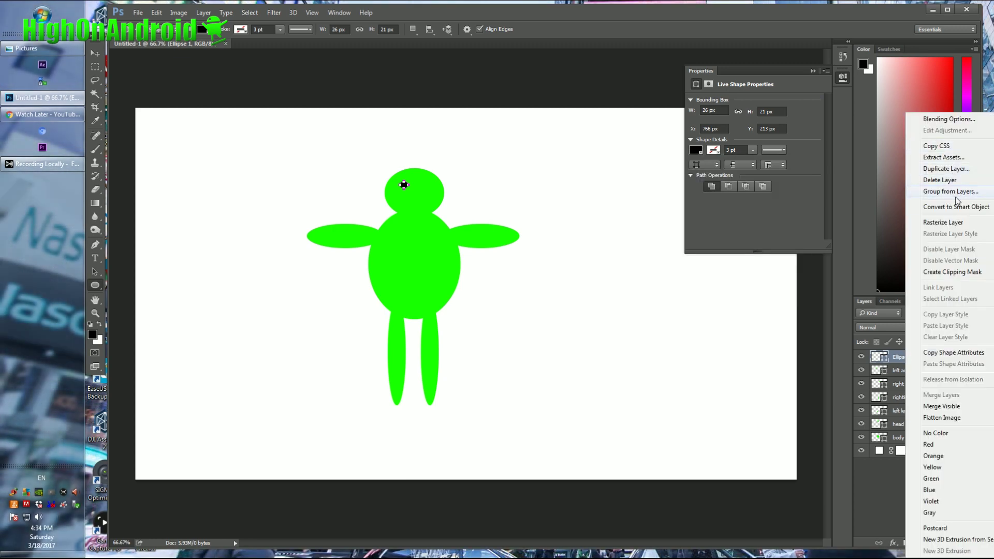
left_click(964, 169)
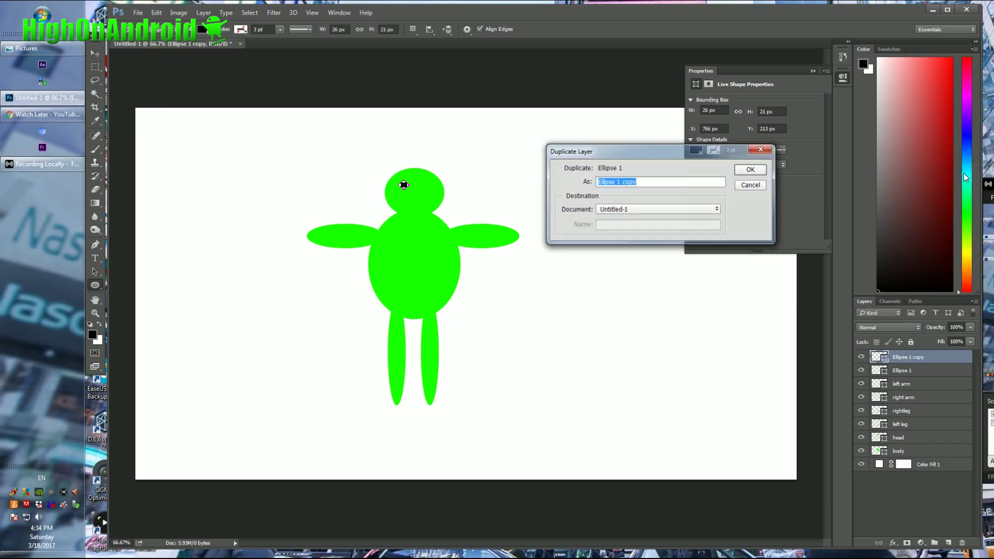
key("Return")
left_click(94, 53)
left_click_drag(409, 200, 430, 199)
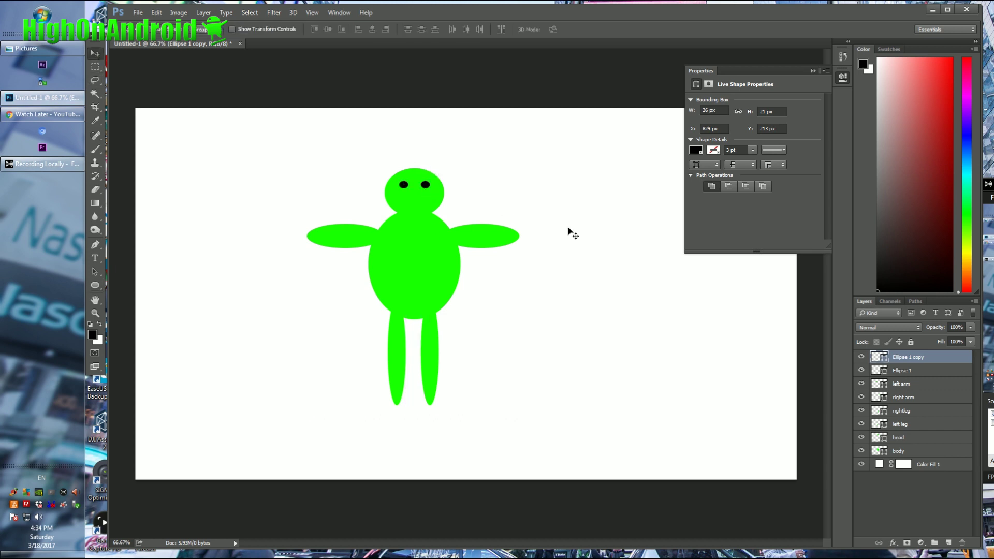
Step: Rename the Ellipse 1 layer as left eye and the Ellipse 1 copy layer as right eye
double_click(910, 370)
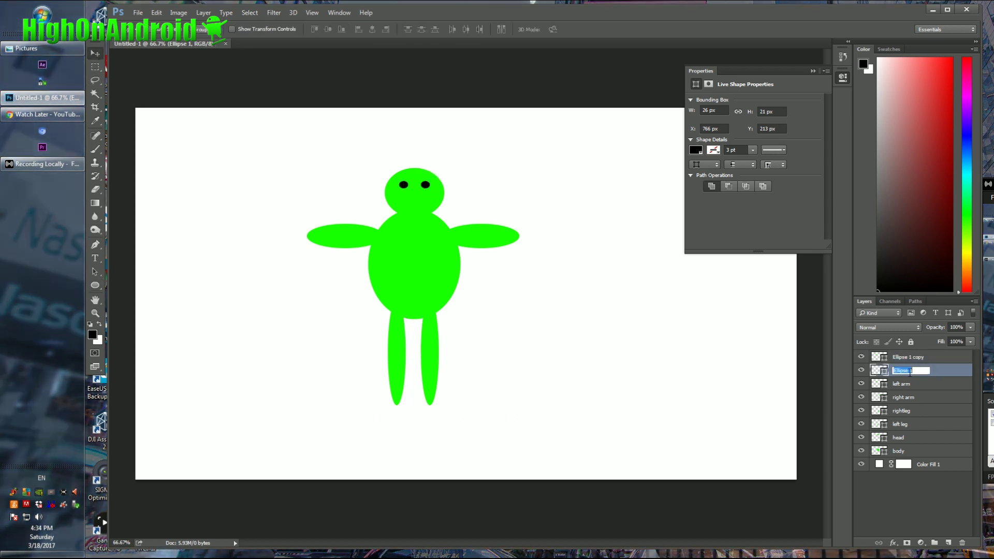
type("left eye")
key("Return")
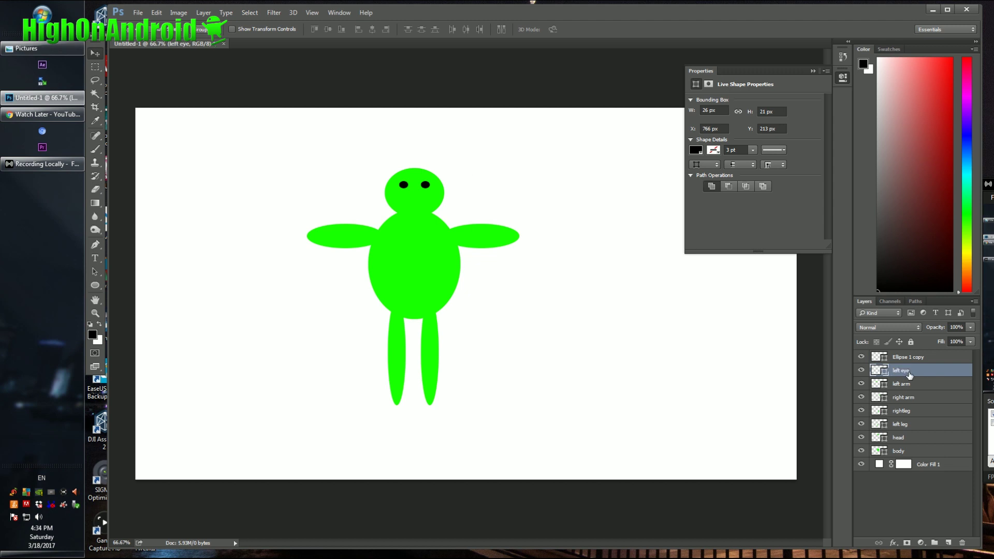
double_click(904, 356)
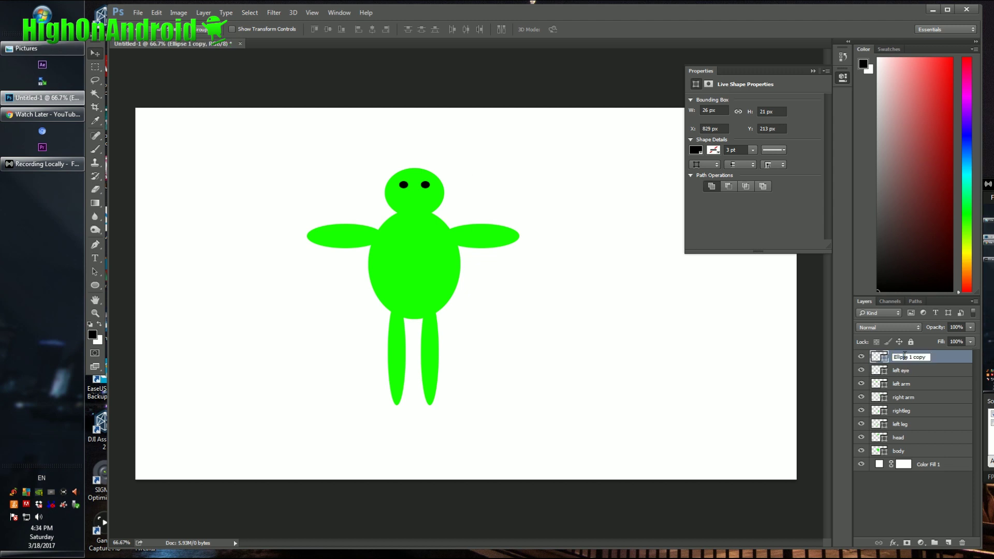
type("right eye")
key("Return")
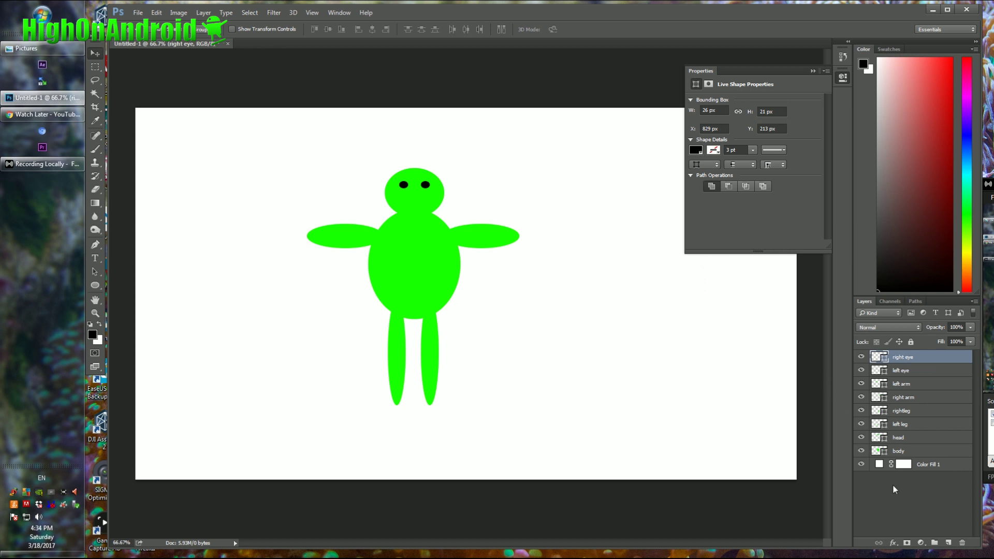
Step: Save the document as testcharacter in Photoshop format in the Pictures library, keeping layers and Maximize Compatibility on
key("ctrl+s")
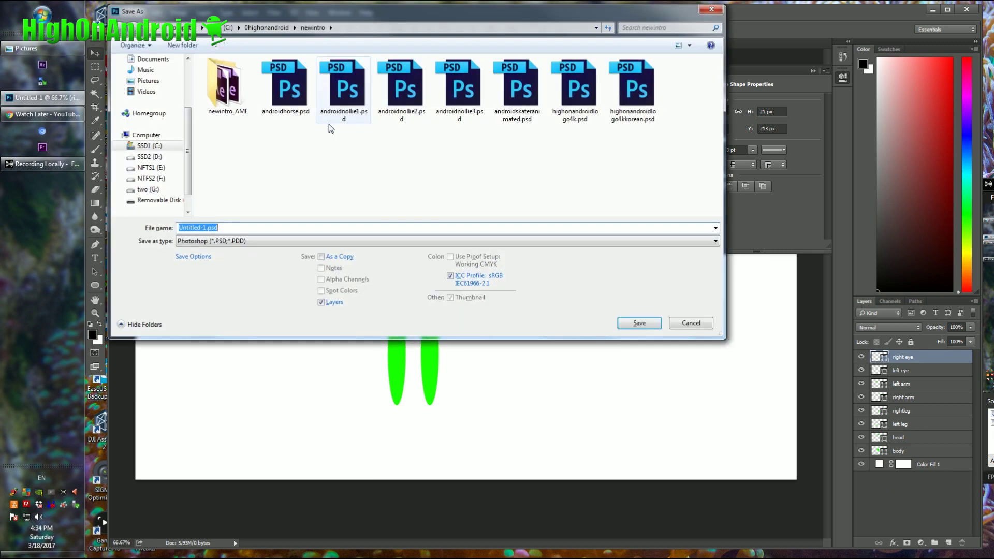
left_click(149, 82)
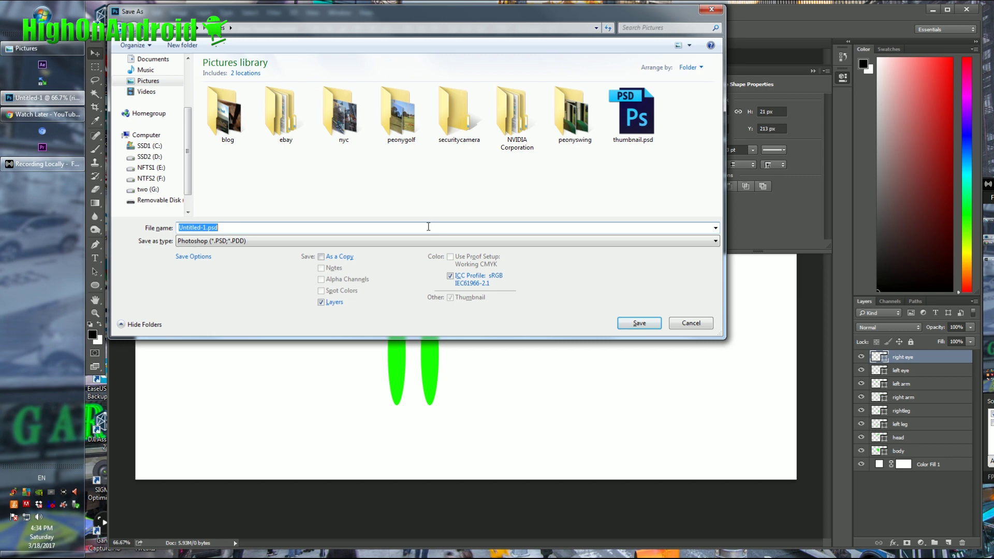
type("testcharacter")
key("Return")
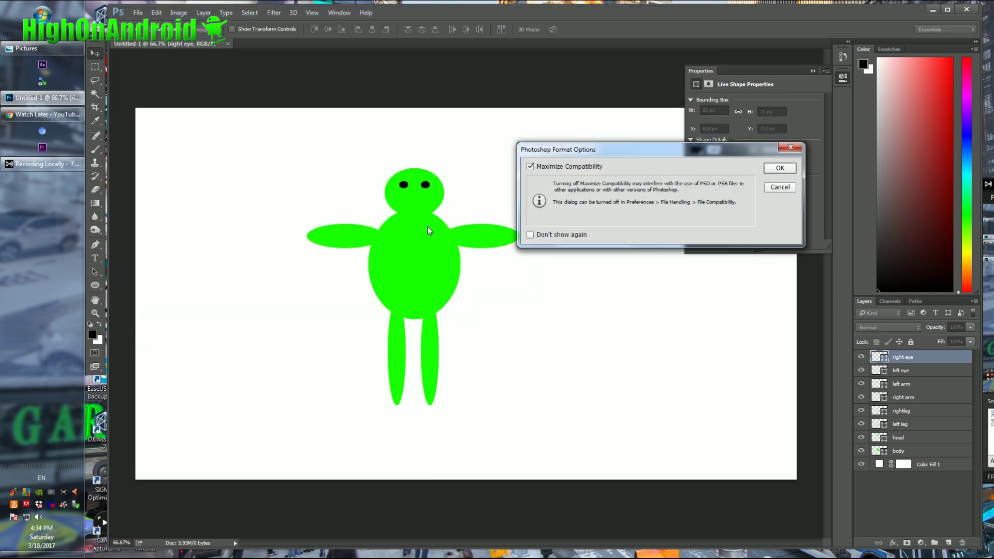
key("Return")
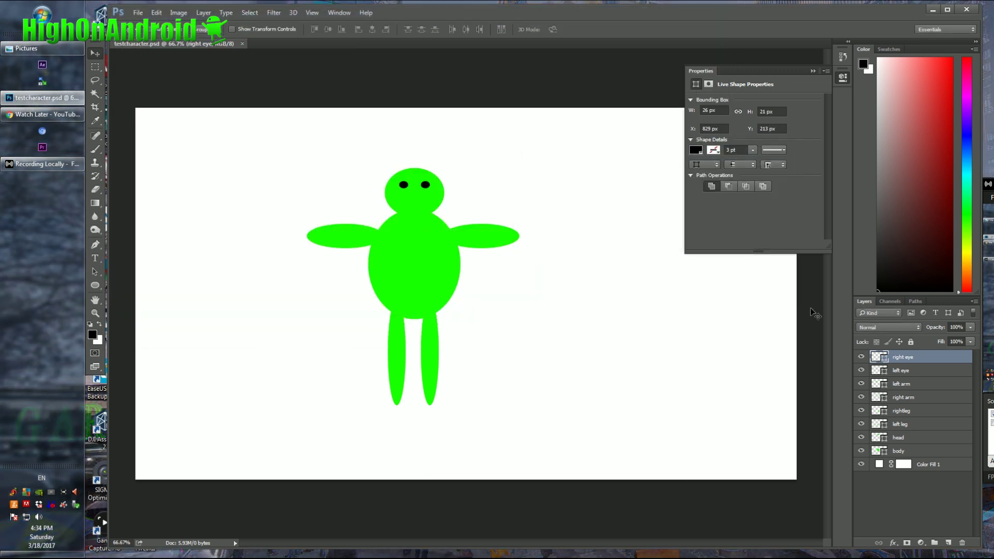
Step: Hide the white Color Fill 1 background layer and save the document again
left_click(861, 464)
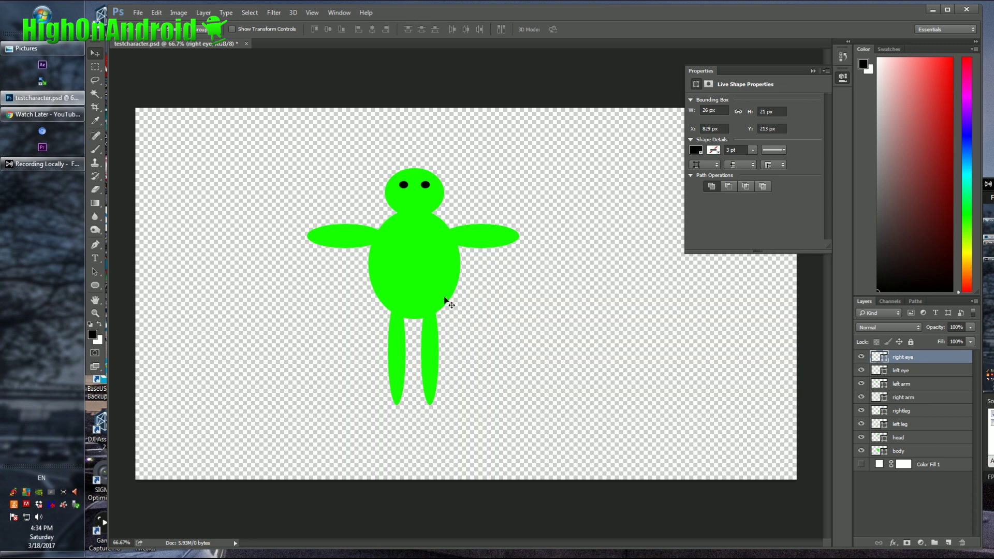
left_click(137, 12)
left_click(153, 108)
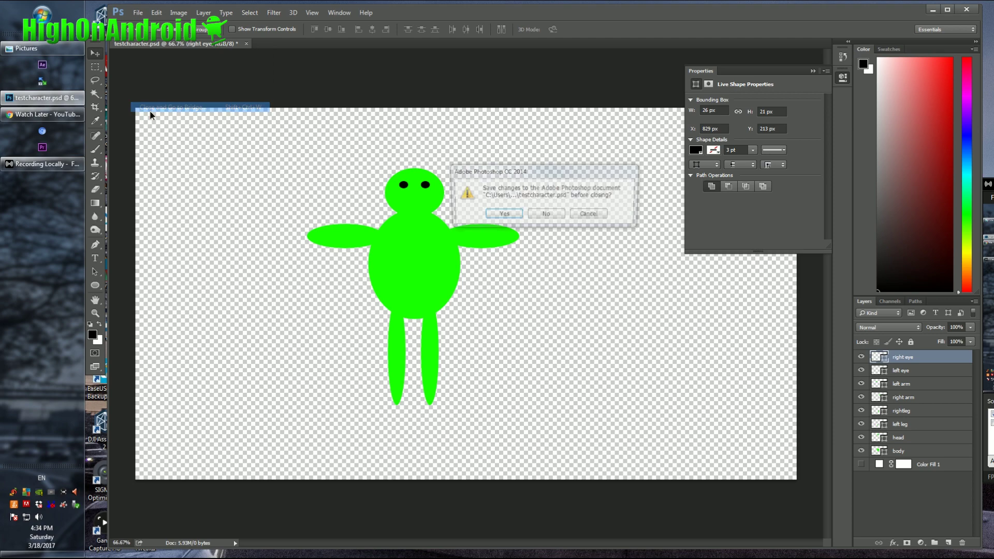
key("Escape")
left_click(138, 13)
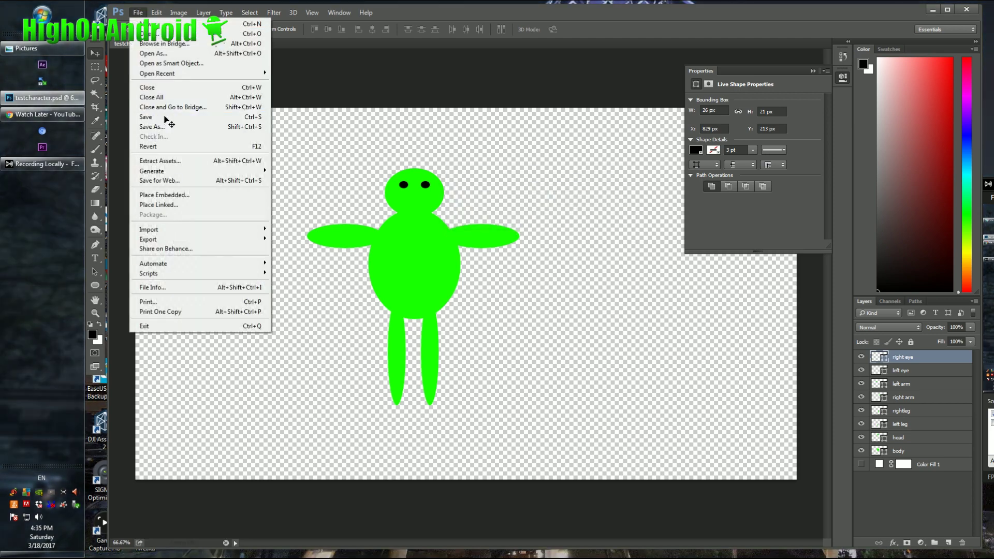
left_click(155, 115)
Step: Close Photoshop and launch After Effects
left_click(966, 10)
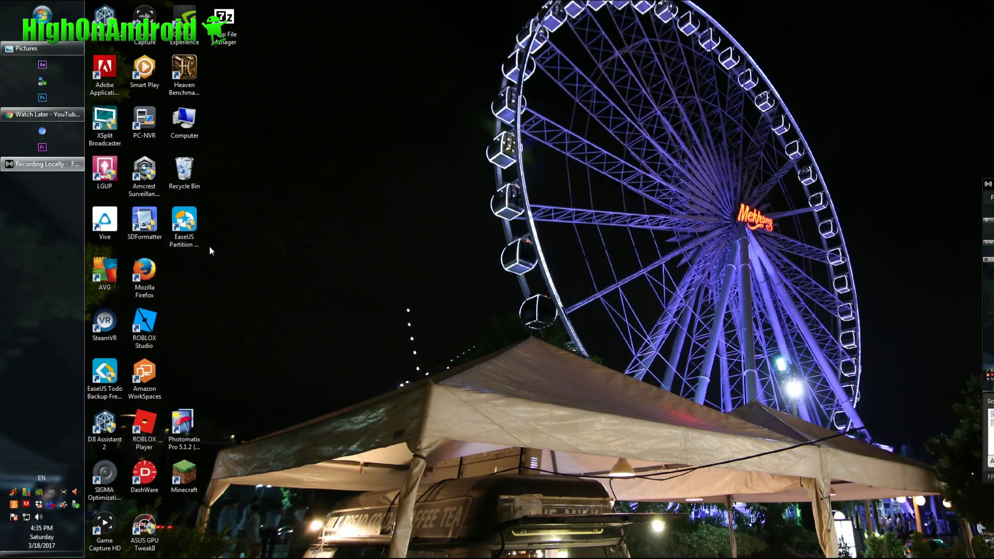
left_click(43, 64)
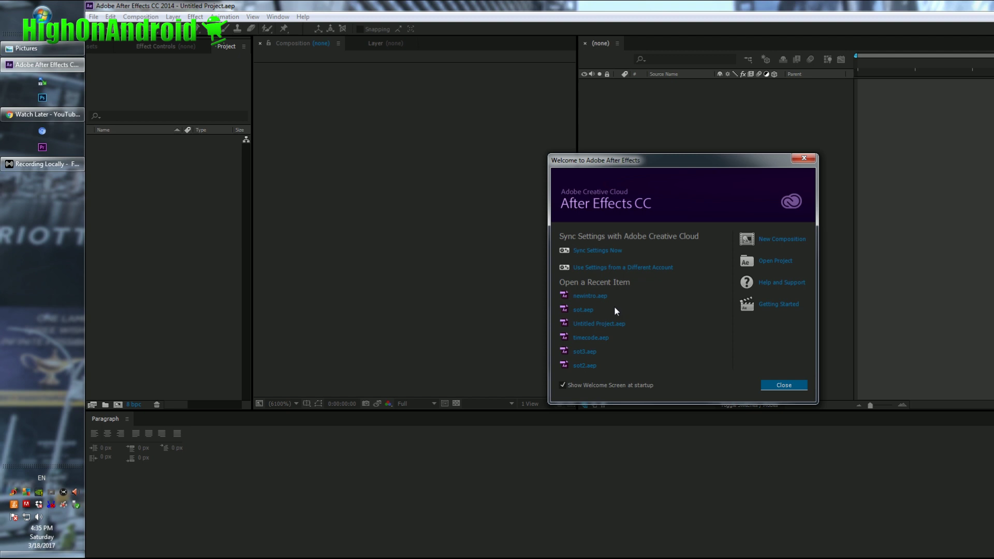
Step: Create a new composition 1920 px wide and 1080 px high with a frame rate of 30 frames per second
left_click(775, 240)
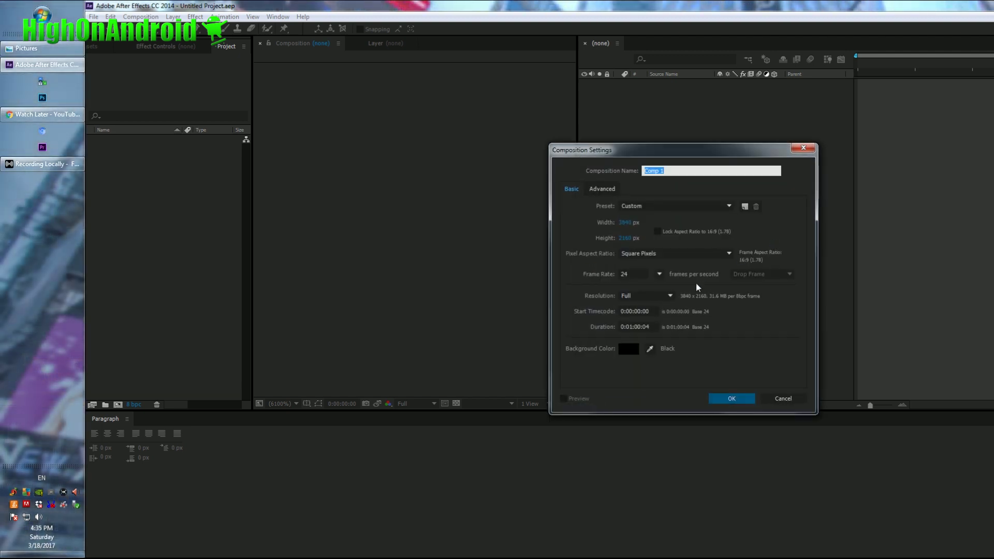
left_click(625, 222)
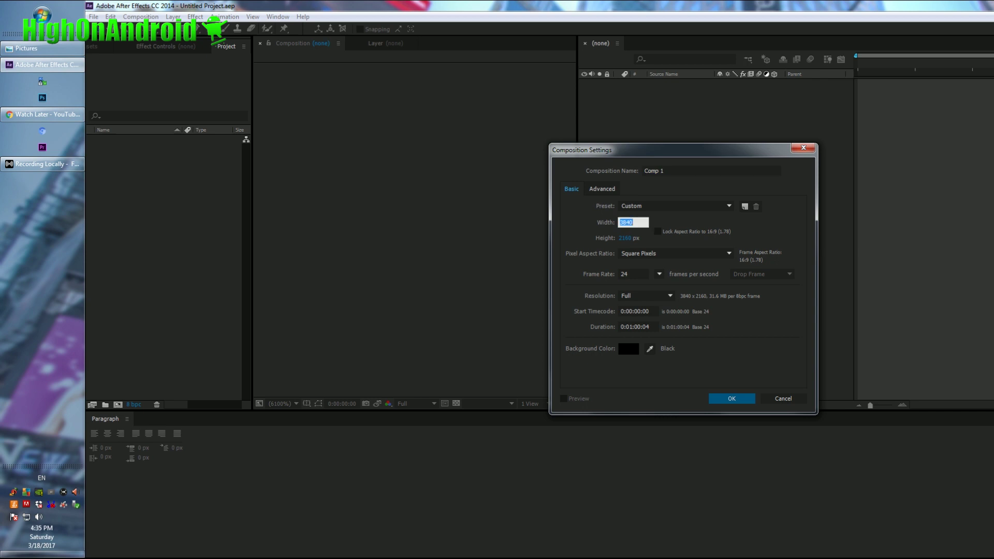
type("1920")
key("Tab")
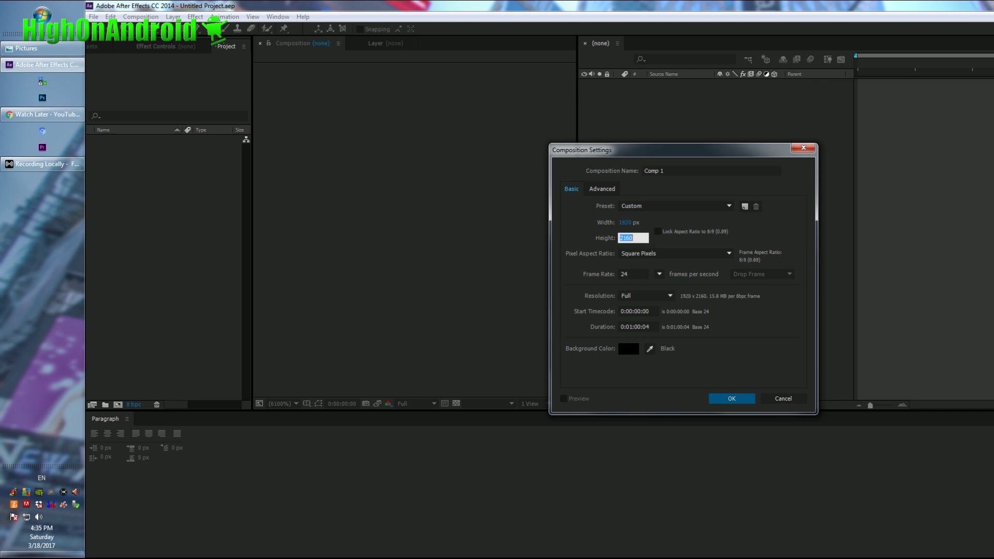
type("1080")
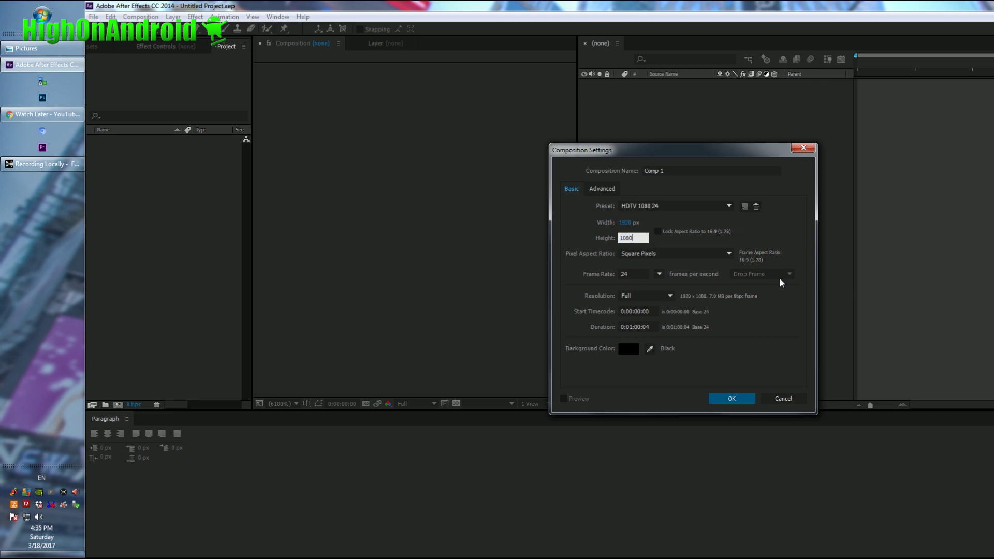
left_click(638, 274)
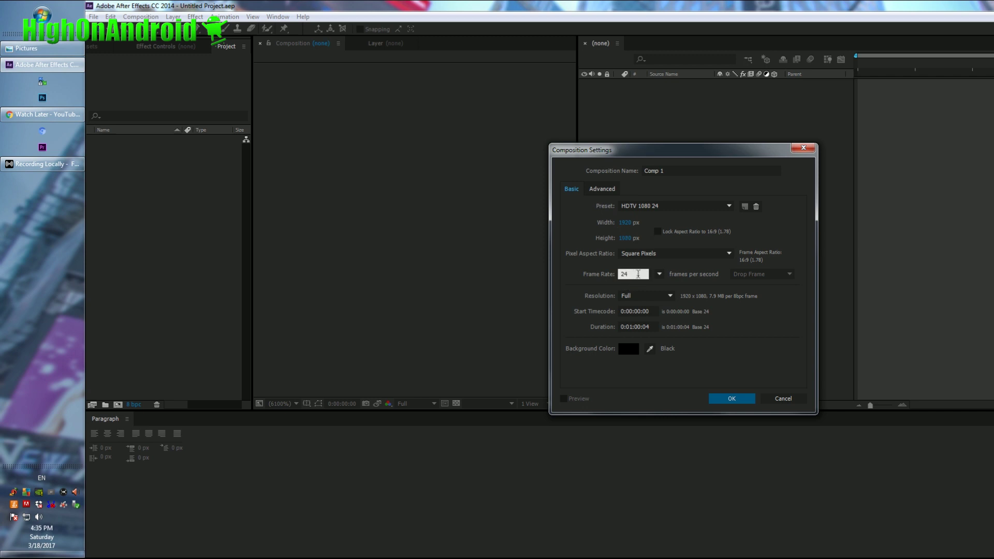
key("BackSpace")
key("BackSpace")
type("30")
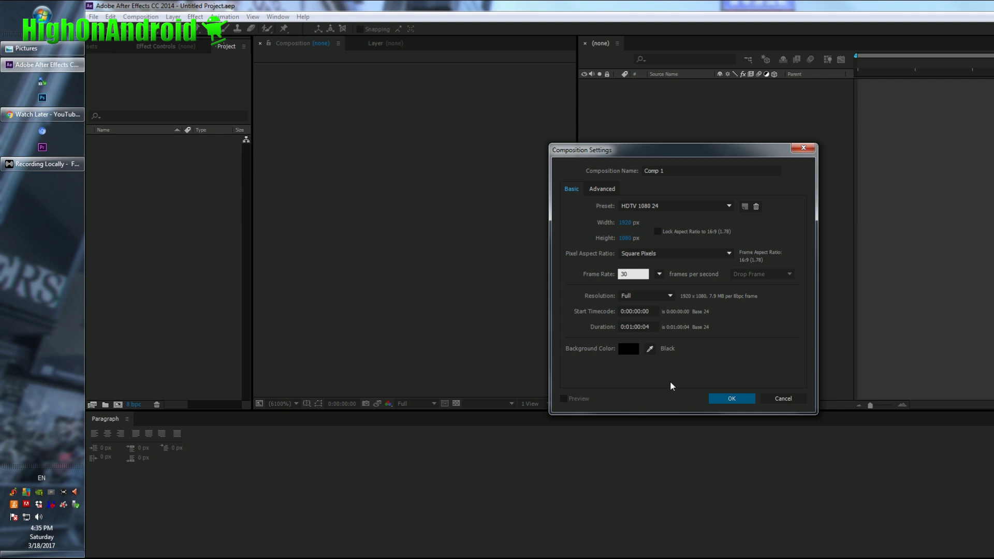
left_click(731, 403)
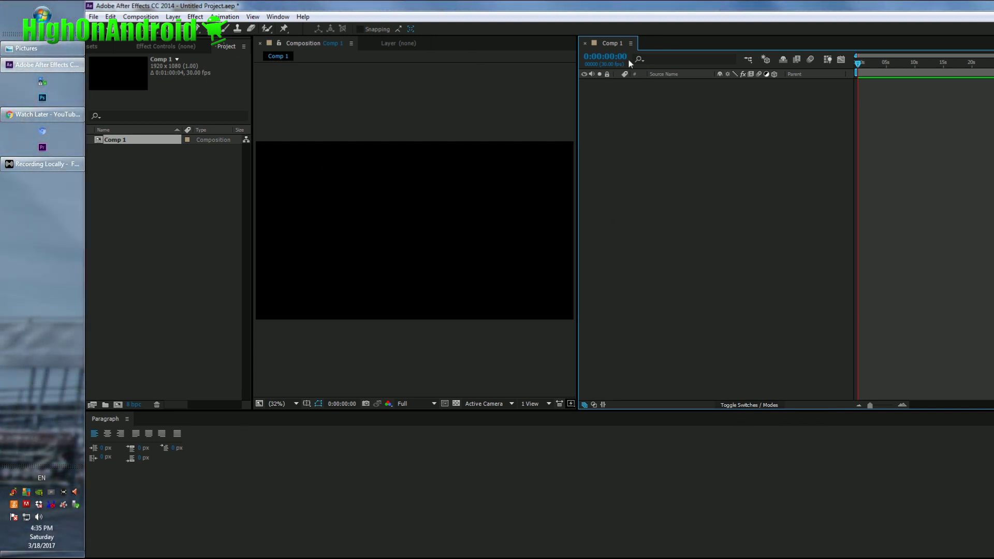
Step: Import testcharacter.psd from the Pictures library as a Composition with Editable Layer Styles
double_click(142, 207)
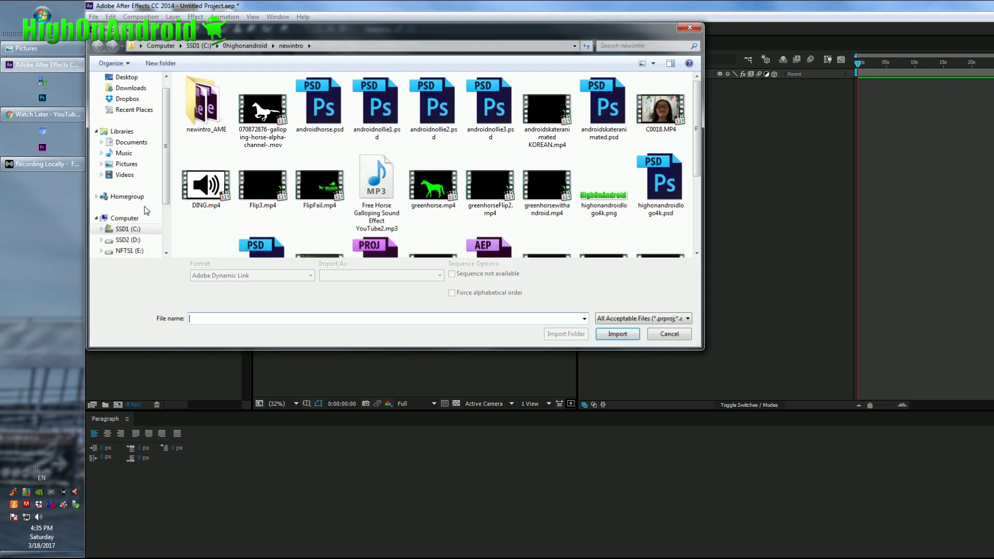
left_click(128, 164)
left_click(440, 226)
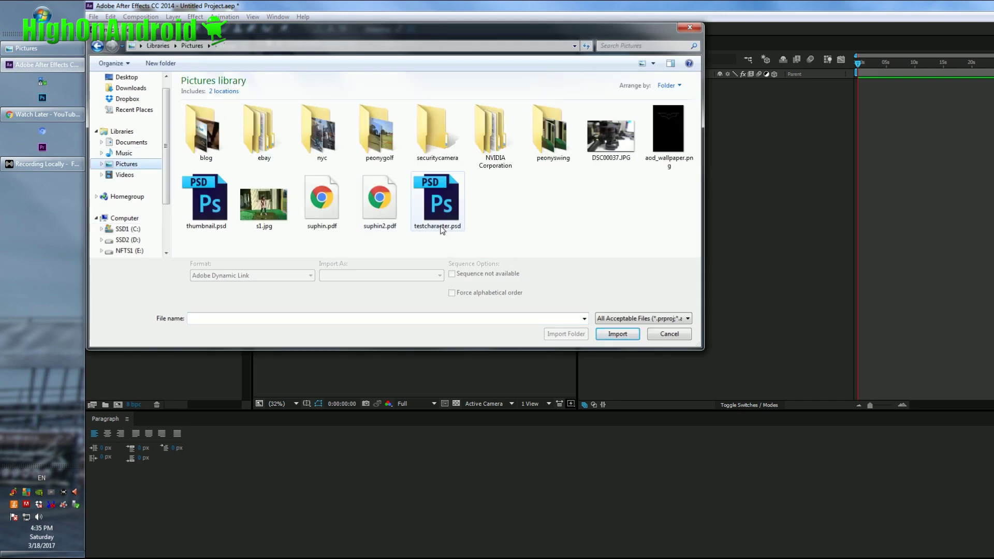
left_click(614, 332)
left_click(735, 226)
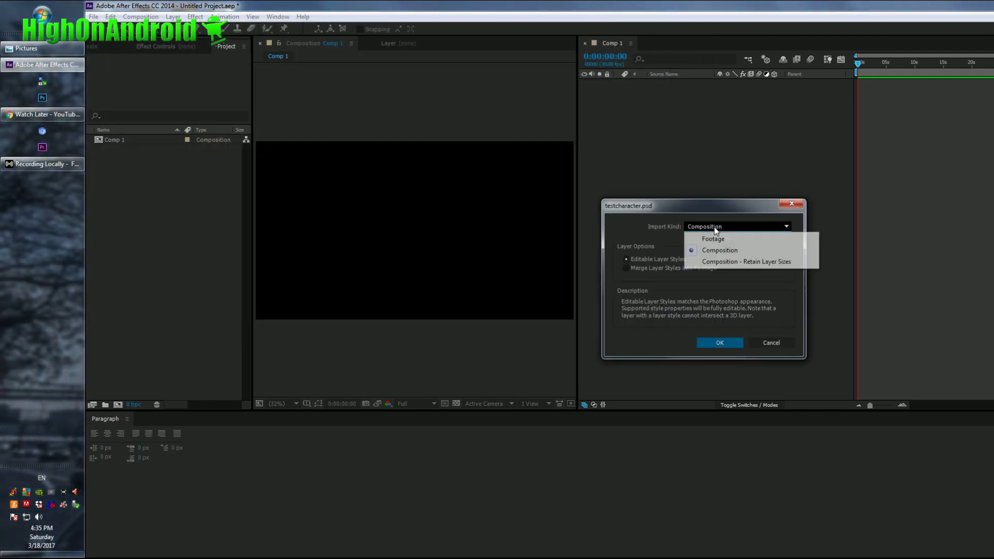
left_click(715, 246)
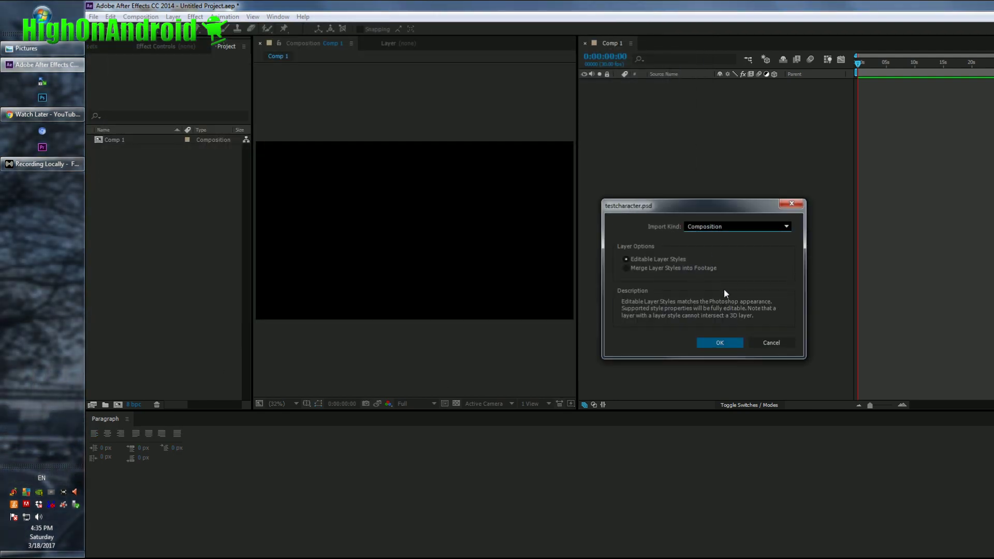
left_click(724, 344)
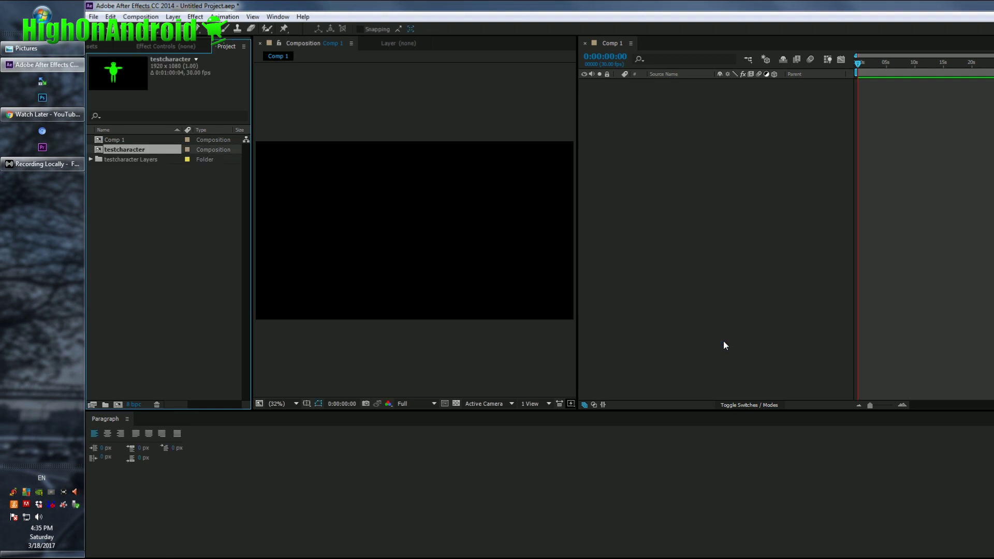
Step: Open the imported testcharacter composition to show its layers in the timeline, and leave no layer selected
left_click(200, 143)
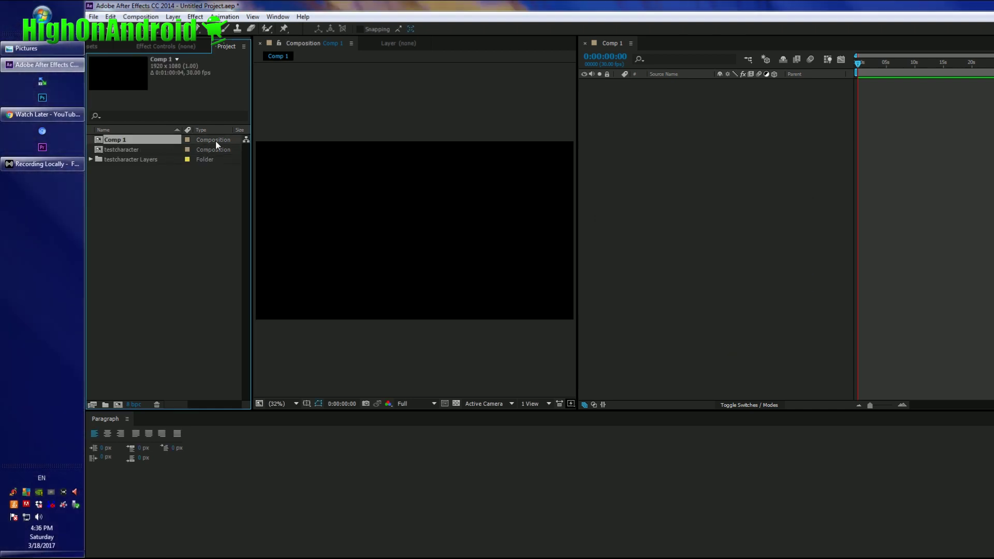
left_click(187, 149)
left_click(129, 151)
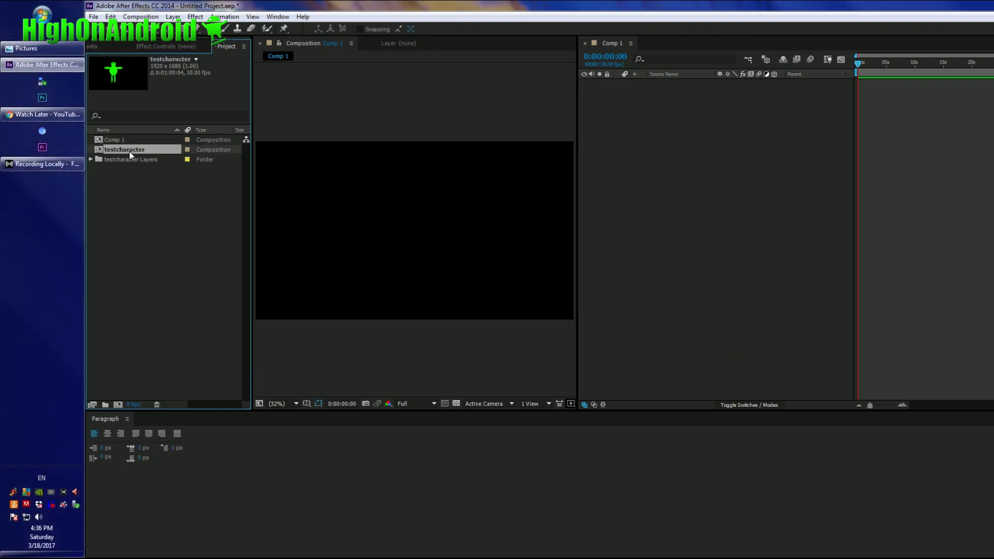
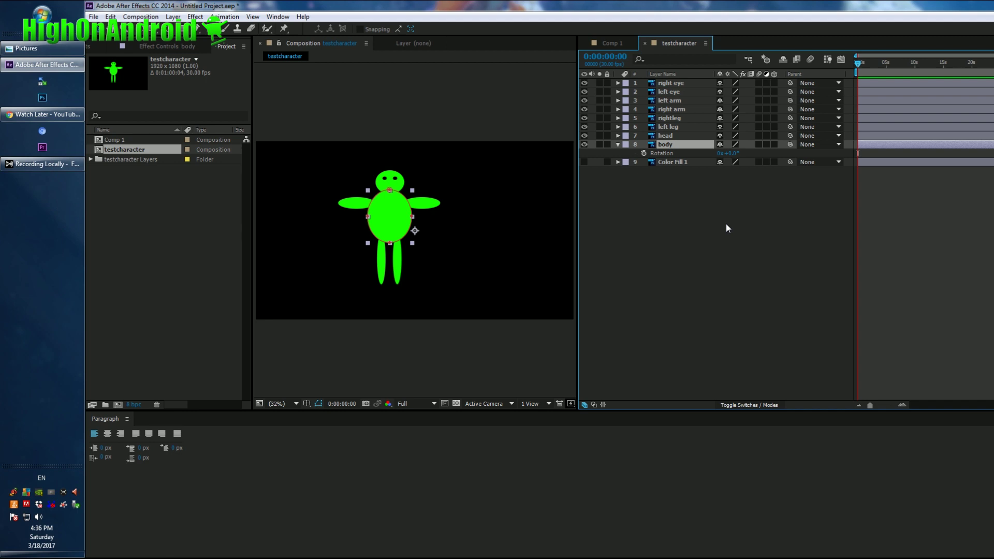
left_click(693, 189)
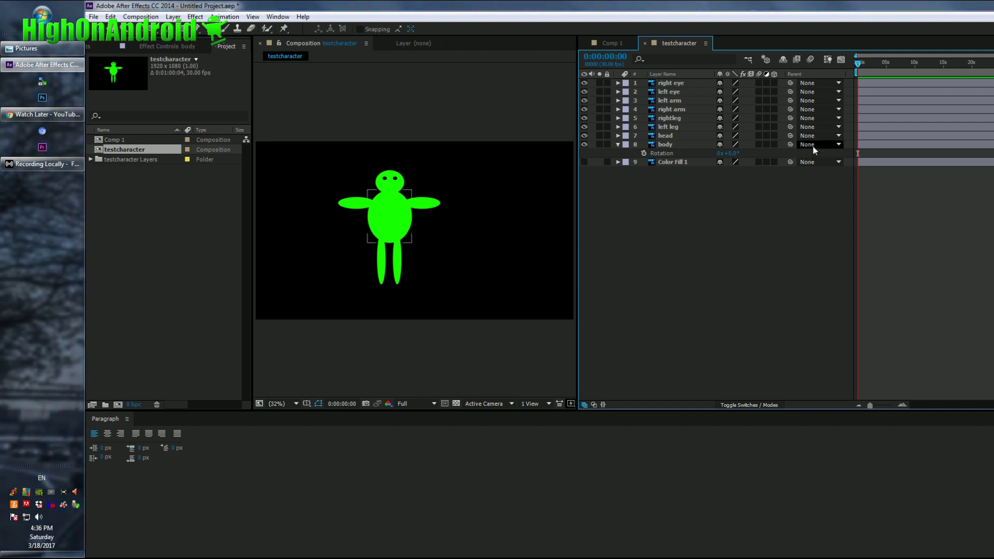
Step: Parent the right eye and left eye layers to the head layer
left_click(818, 85)
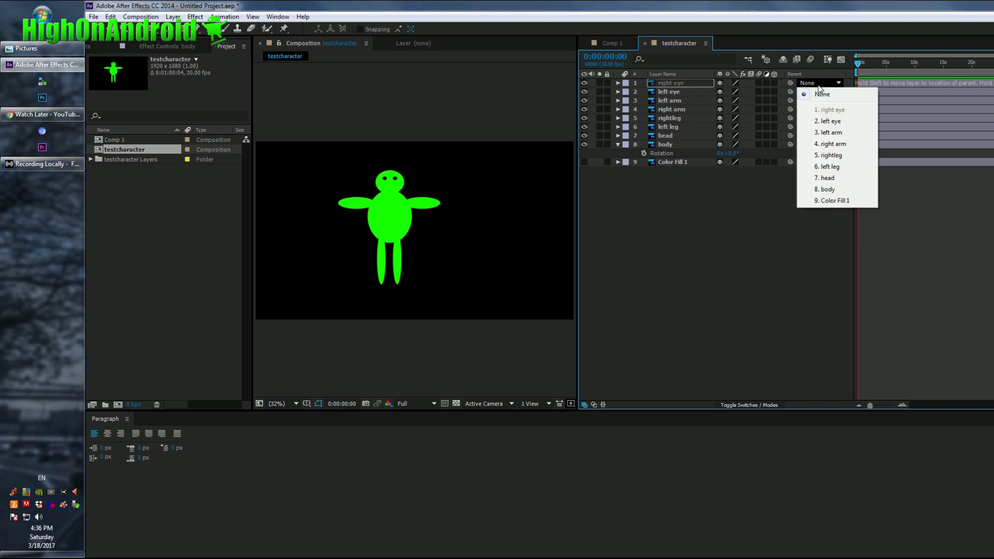
left_click(845, 189)
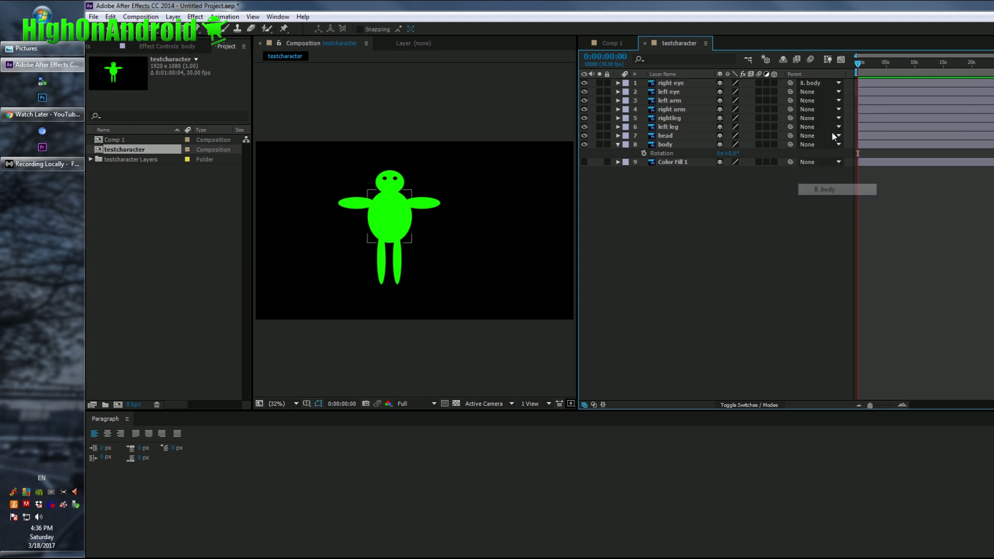
left_click(815, 92)
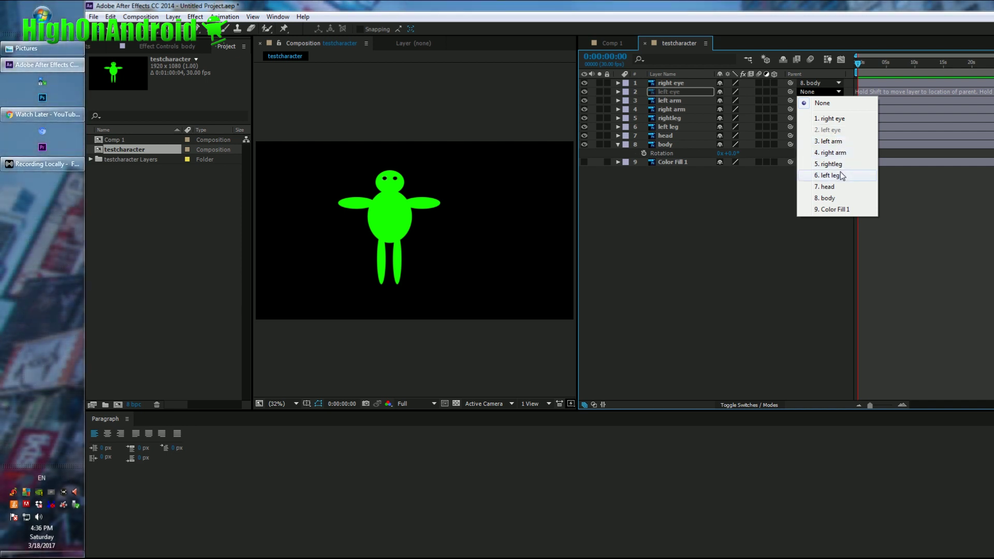
left_click(839, 189)
left_click(823, 83)
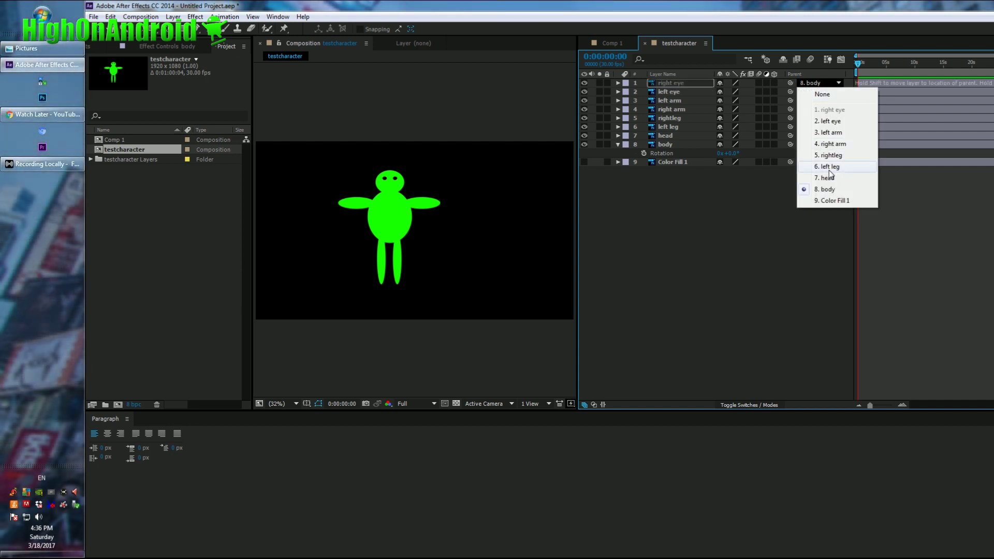
left_click(829, 178)
Step: Parent the left arm and right arm layers to the body layer
left_click(822, 101)
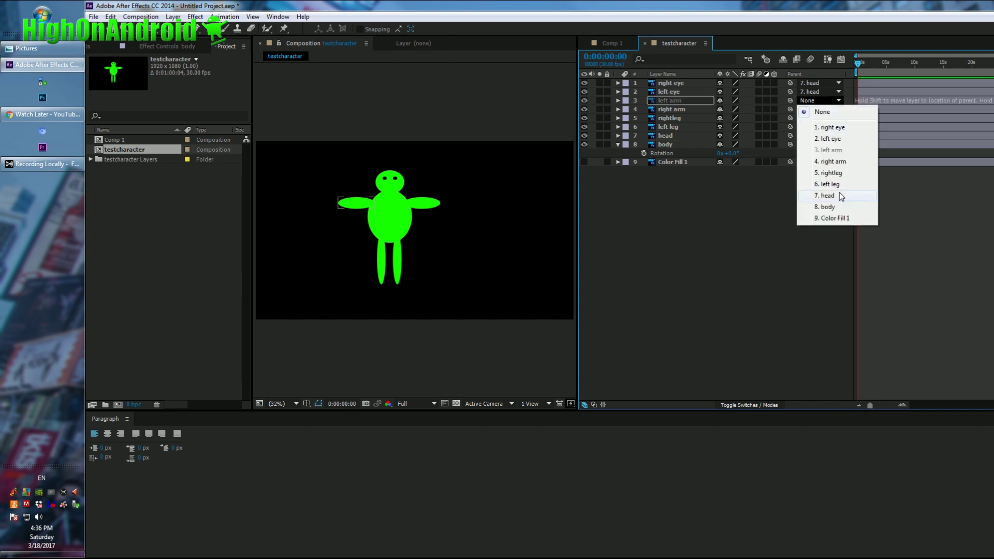
left_click(838, 208)
left_click(822, 110)
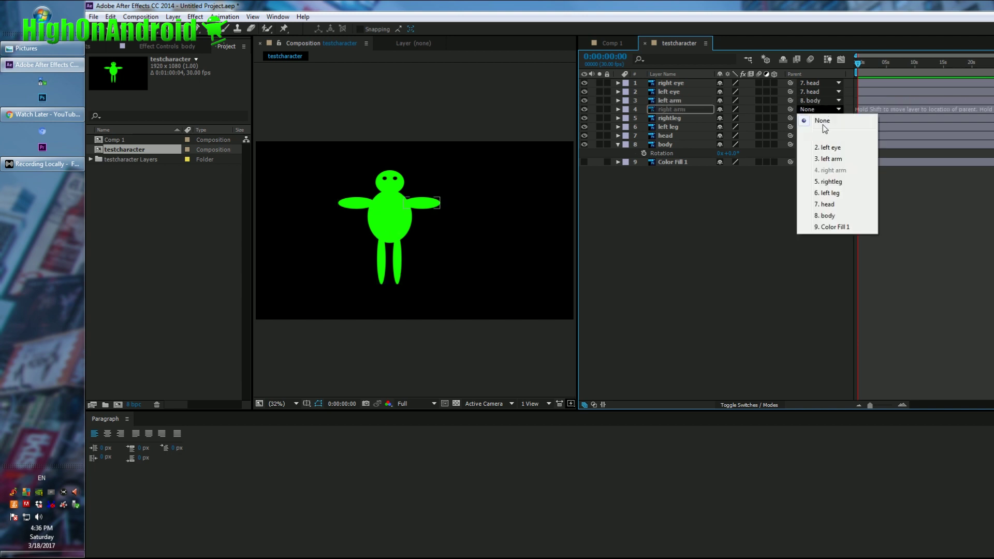
left_click(828, 215)
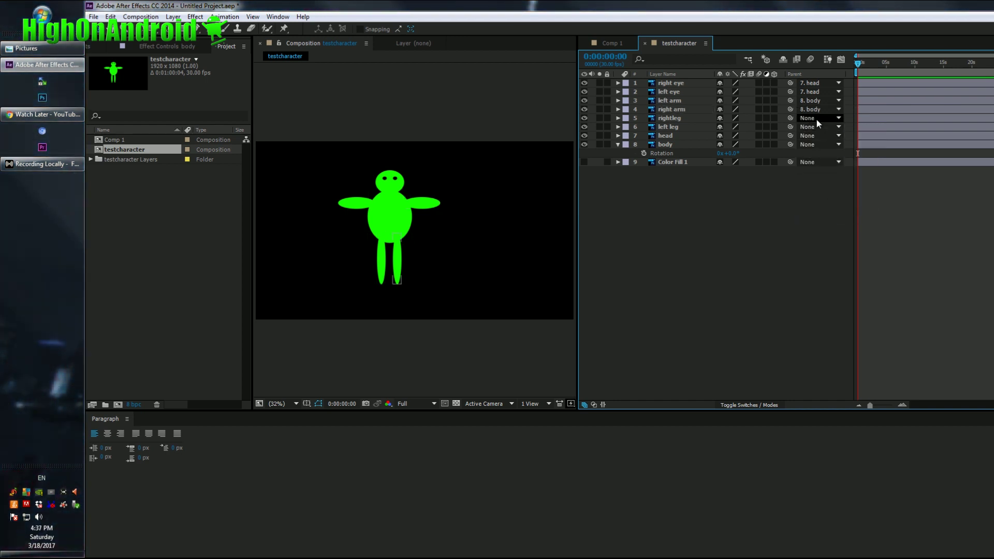
Step: Parent the rightleg, left leg and head layers to the body layer
left_click(816, 118)
left_click(828, 224)
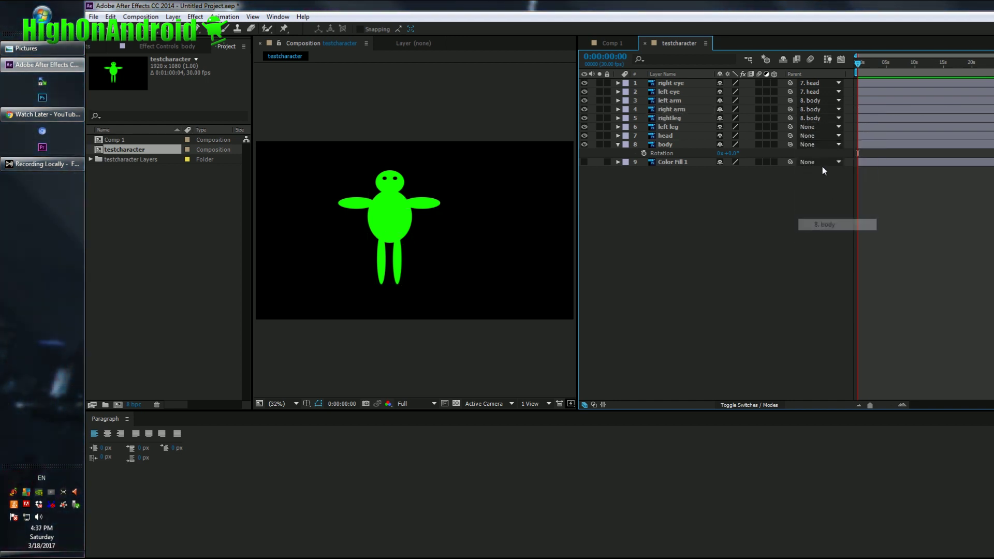
left_click(810, 128)
left_click(824, 233)
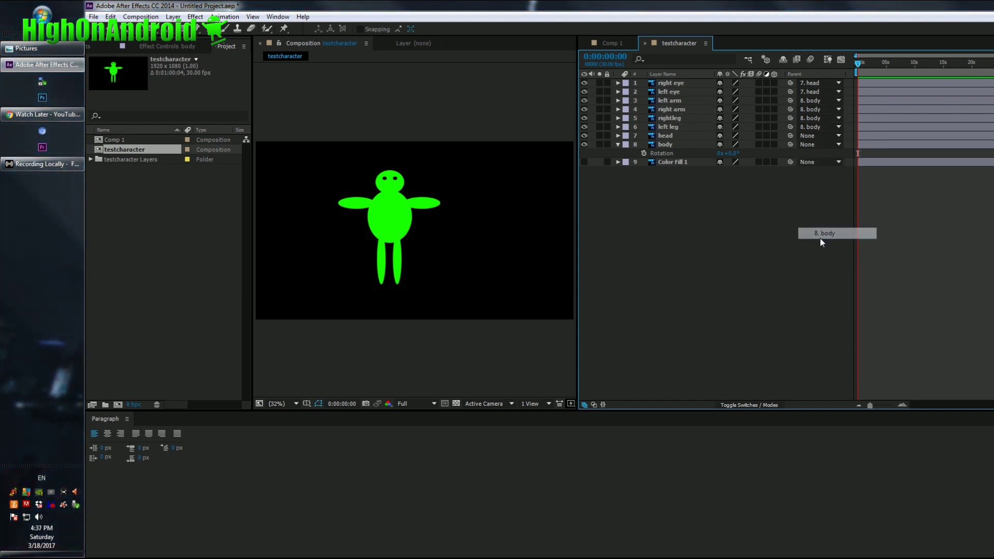
left_click(819, 136)
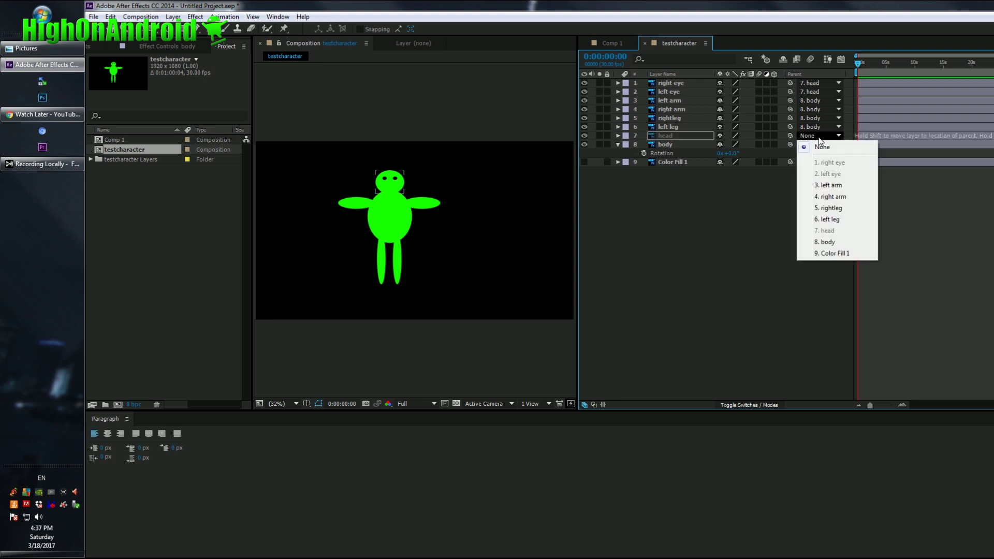
left_click(836, 244)
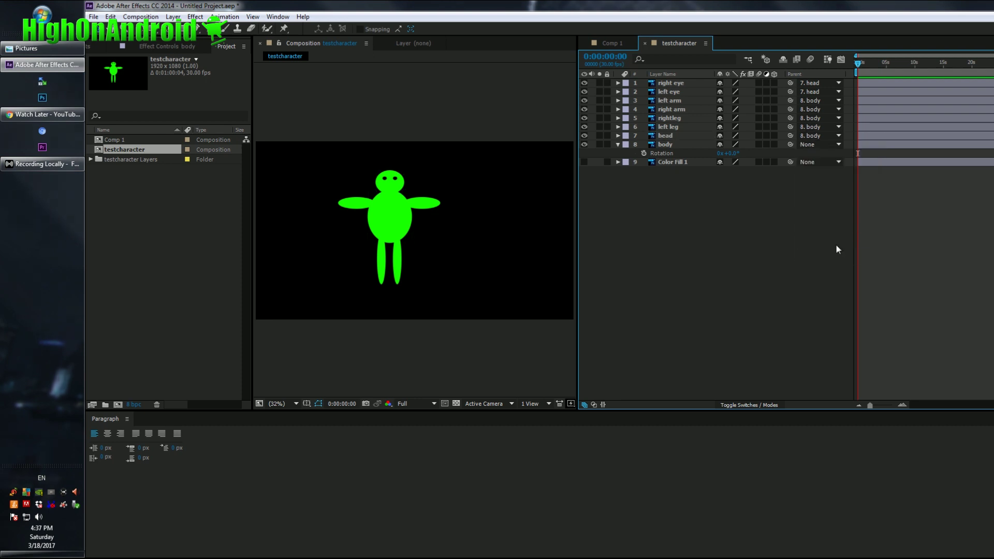
Step: Try rotating the body layer to check how the parented parts follow it
left_click(689, 154)
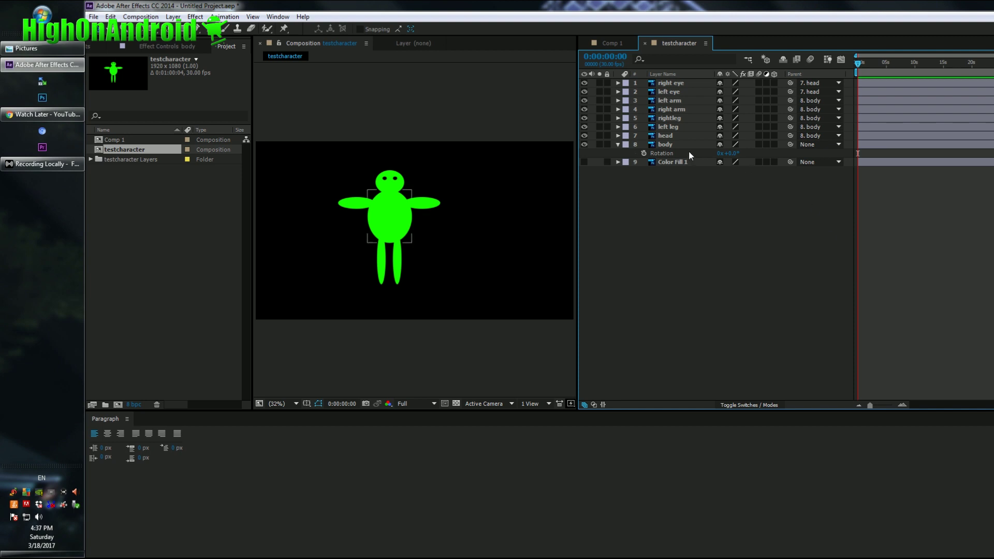
left_click_drag(719, 157, 803, 151)
left_click(803, 151)
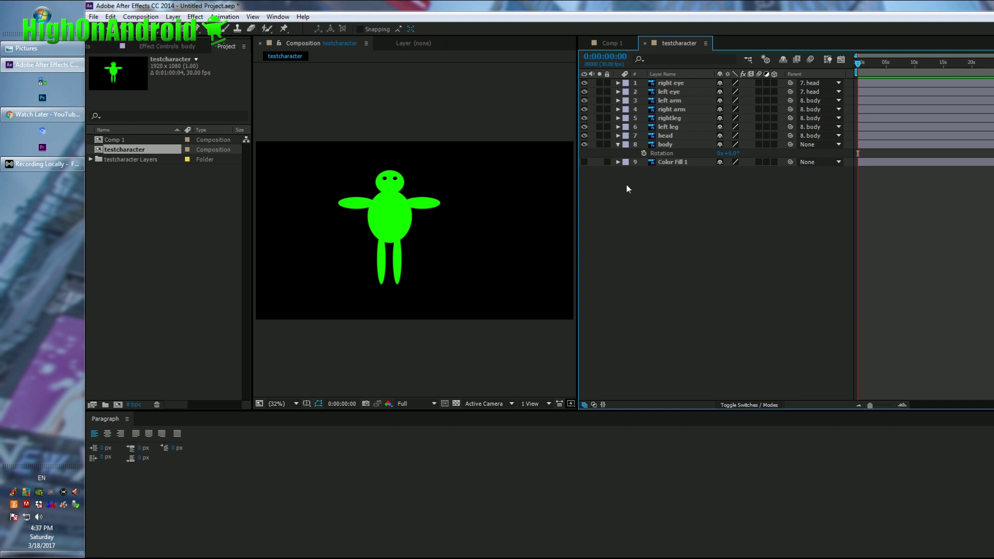
Step: Move the body layer's anchor point to the centre of the body with the Pan Behind tool and test its rotation
left_click(669, 145)
key("y")
left_click_drag(414, 231, 386, 232)
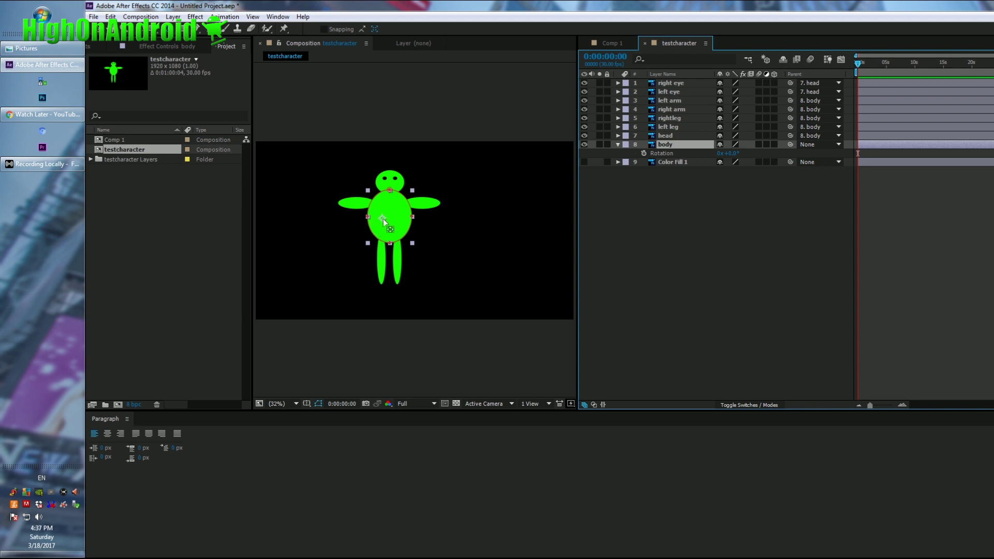
mouse_move(388, 216)
left_mouse_down()
mouse_move(389, 234)
mouse_move(388, 221)
left_mouse_up()
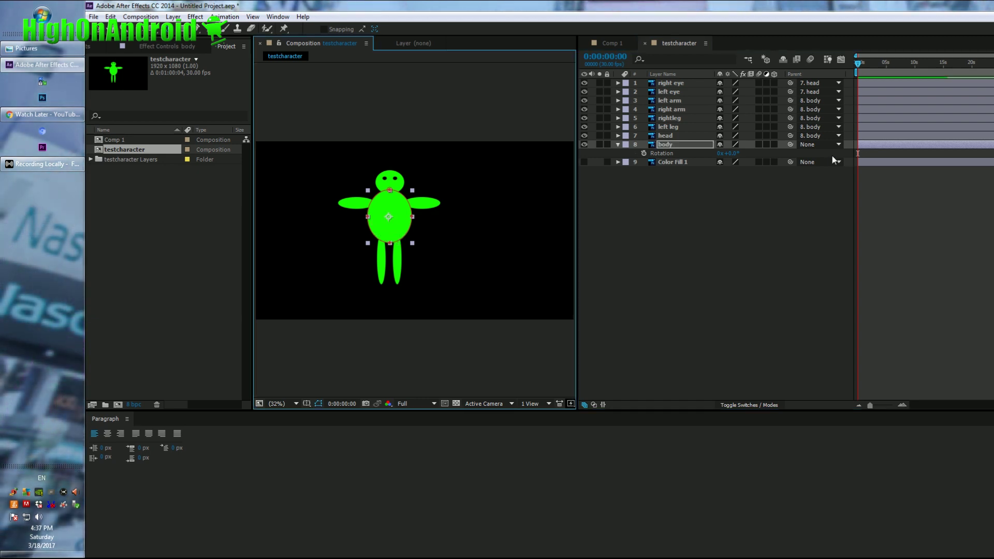
mouse_move(730, 154)
left_mouse_down()
mouse_move(742, 156)
mouse_move(717, 155)
mouse_move(730, 157)
left_mouse_up()
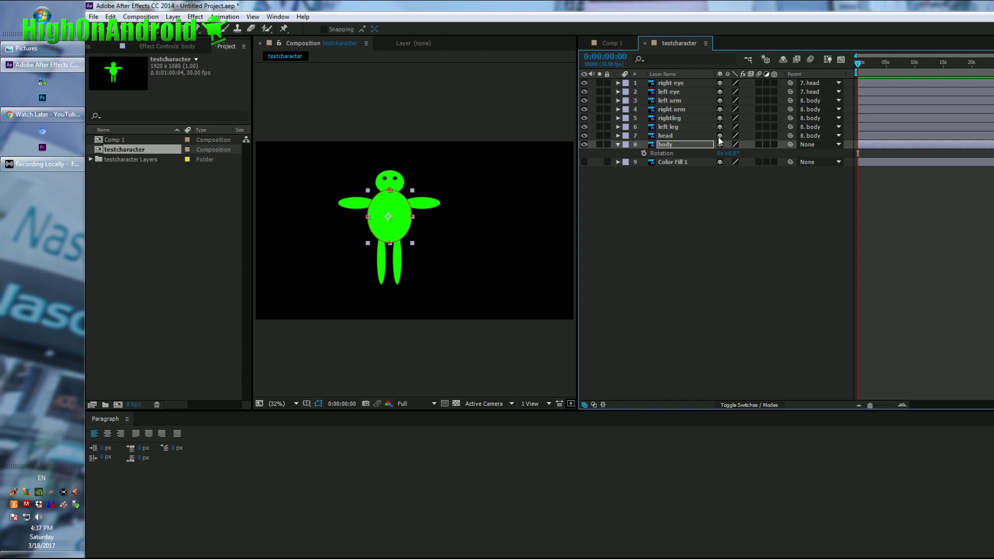
Step: Reveal the left arm's Rotation property, move its anchor point to the shoulder joint at the body and test its rotation
left_click(688, 119)
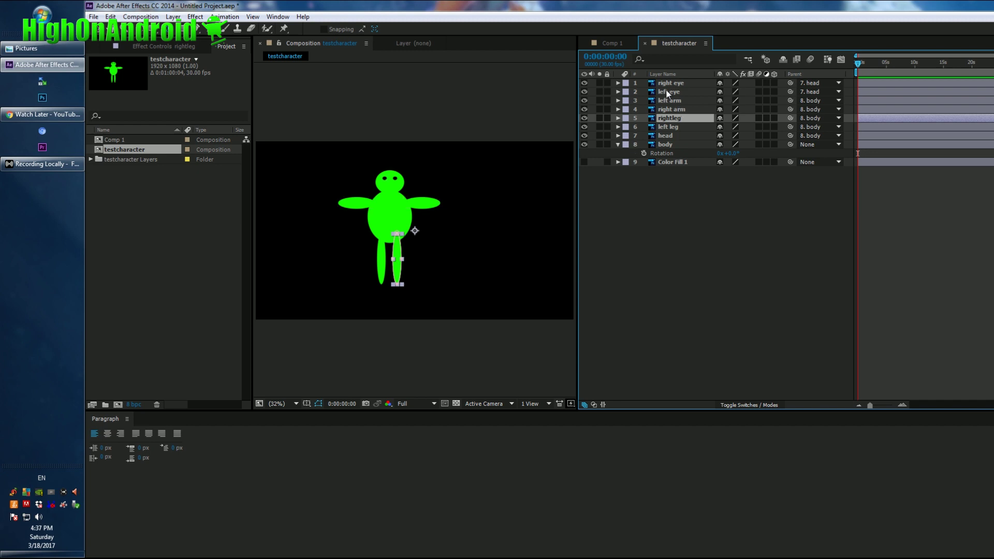
left_click(676, 102)
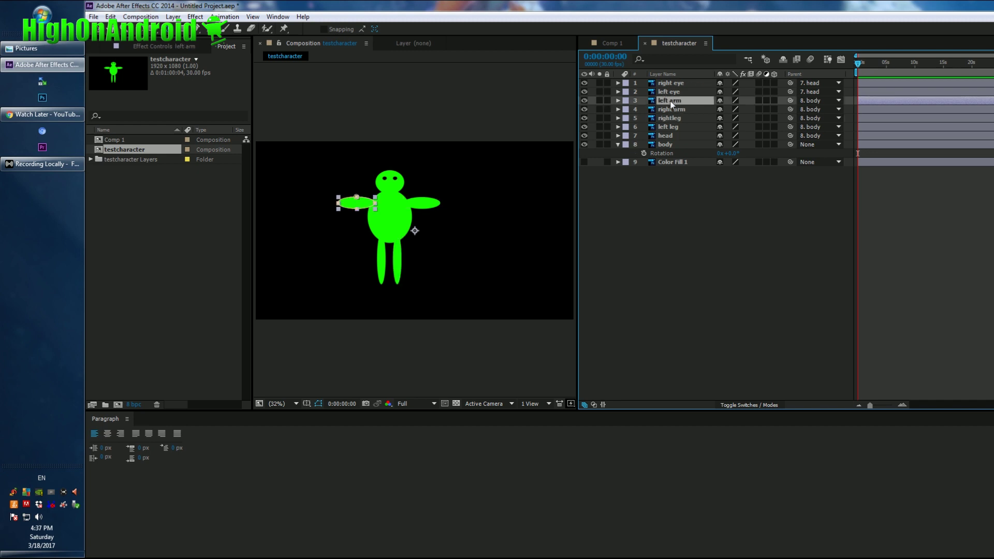
key("r")
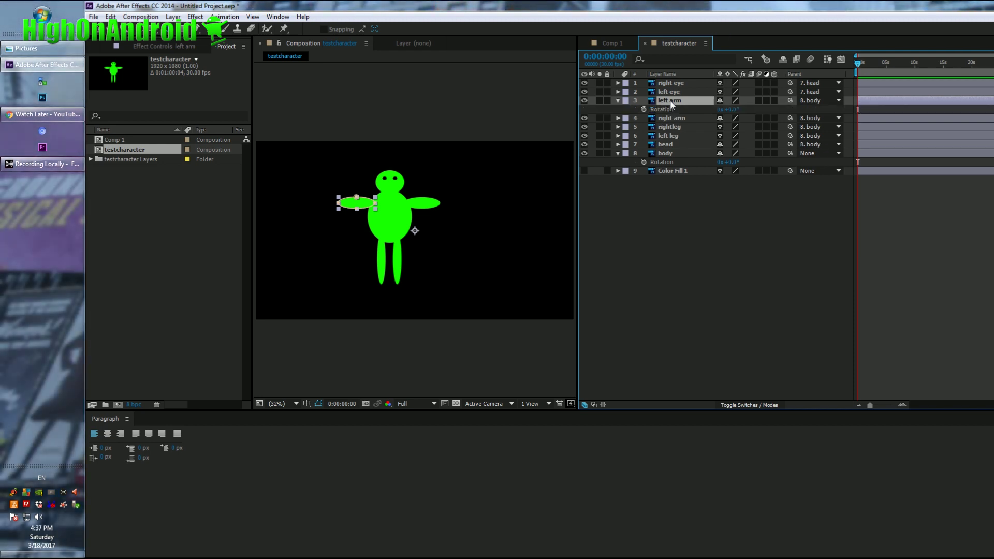
mouse_move(728, 110)
left_mouse_down()
mouse_move(711, 116)
mouse_move(734, 122)
left_mouse_up()
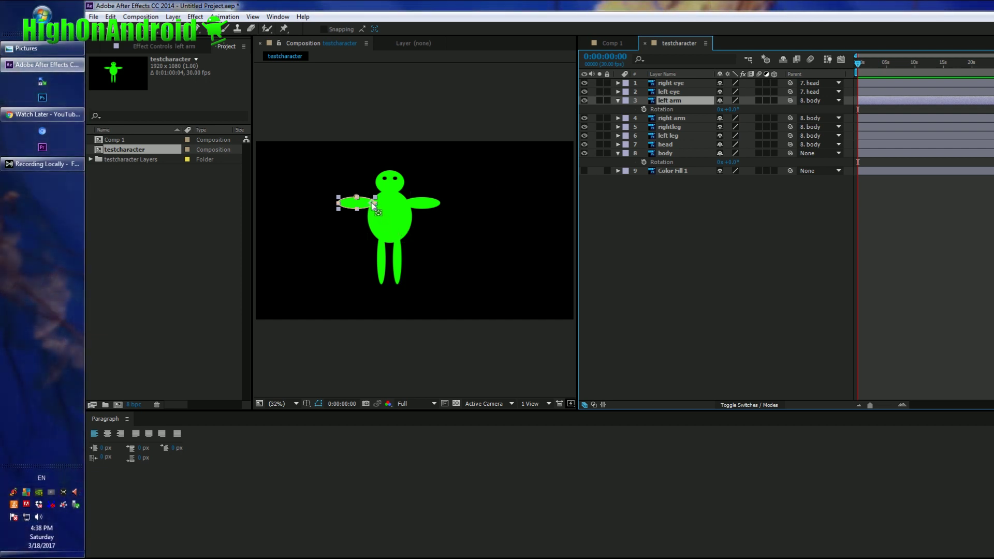
left_click_drag(726, 110, 751, 122)
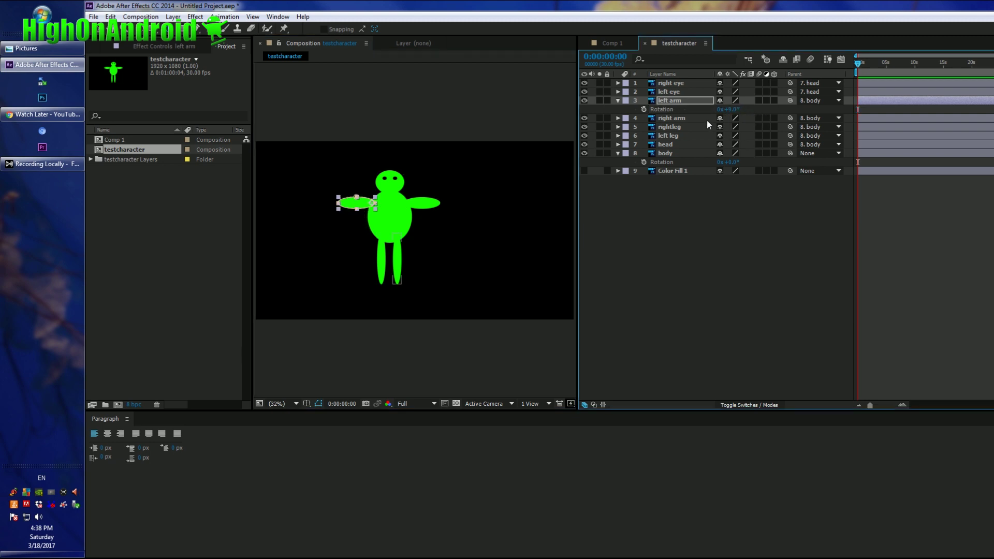
Step: Reveal the right arm's Rotation property, move its anchor point to the shoulder joint and test the swing
left_click(674, 120)
key("r")
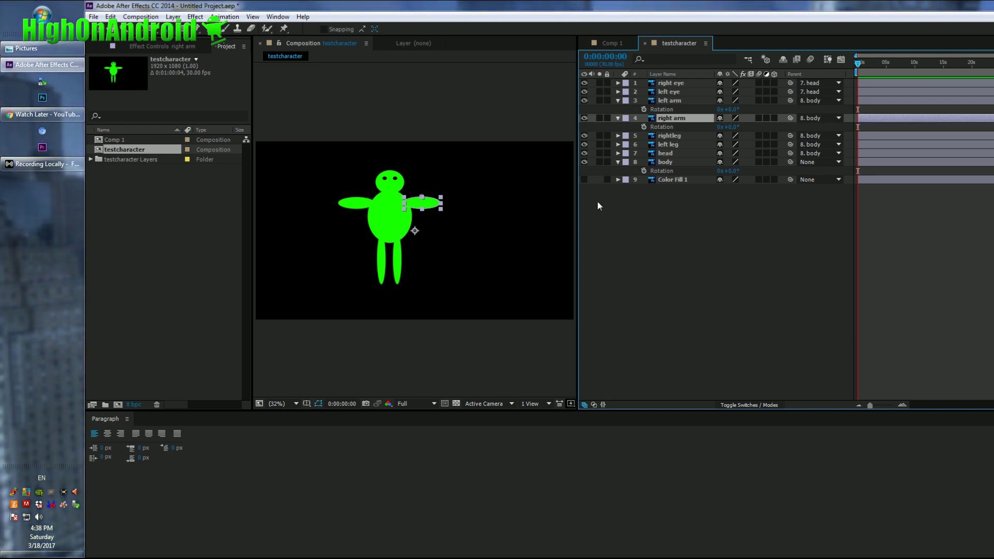
left_click_drag(414, 230, 405, 204)
mouse_move(735, 127)
left_mouse_down()
mouse_move(722, 126)
mouse_move(736, 127)
left_mouse_up()
Step: Place the rightleg layer's anchor point at the hip, reveal its Rotation property, test the leg's rotation and undo the test
left_click(686, 135)
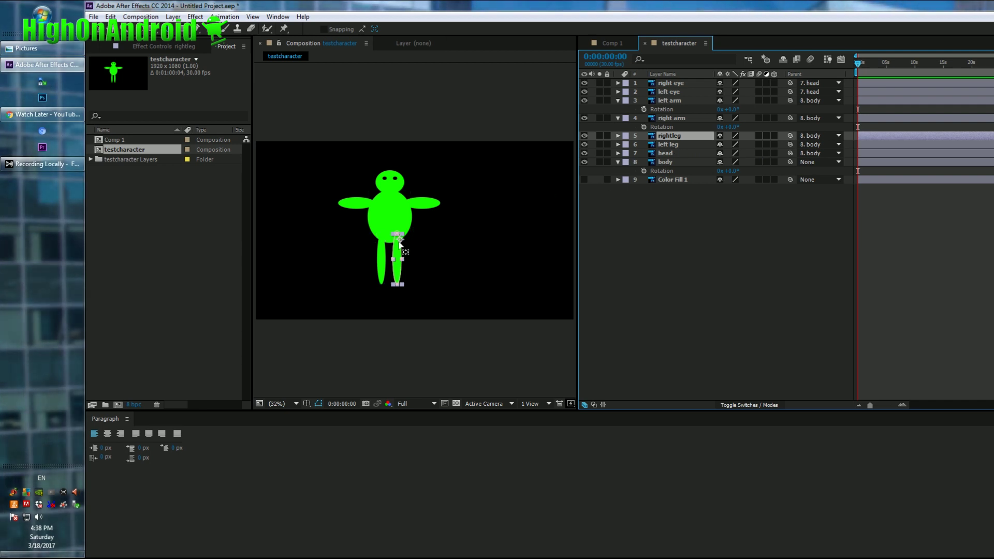
left_click(398, 244)
key("r")
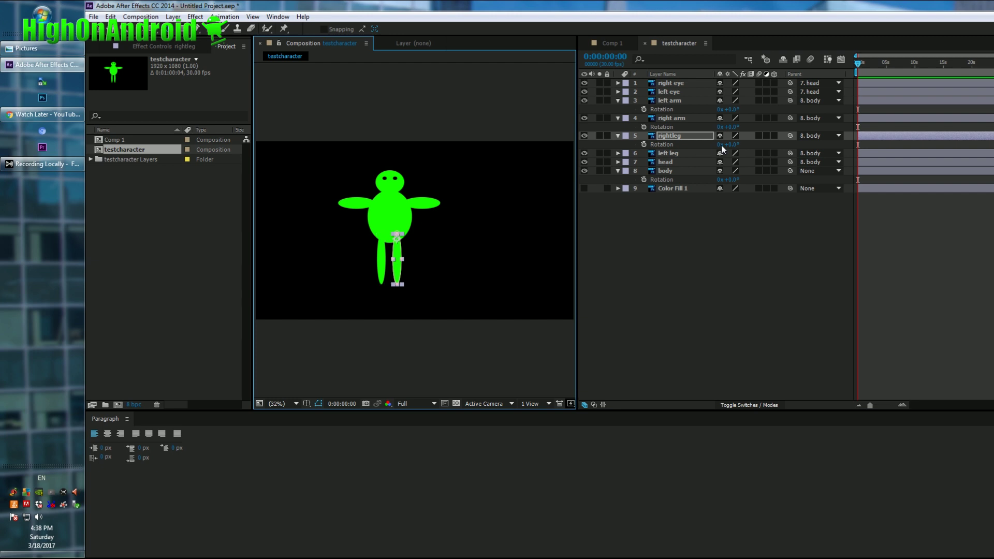
left_click_drag(736, 145, 729, 158)
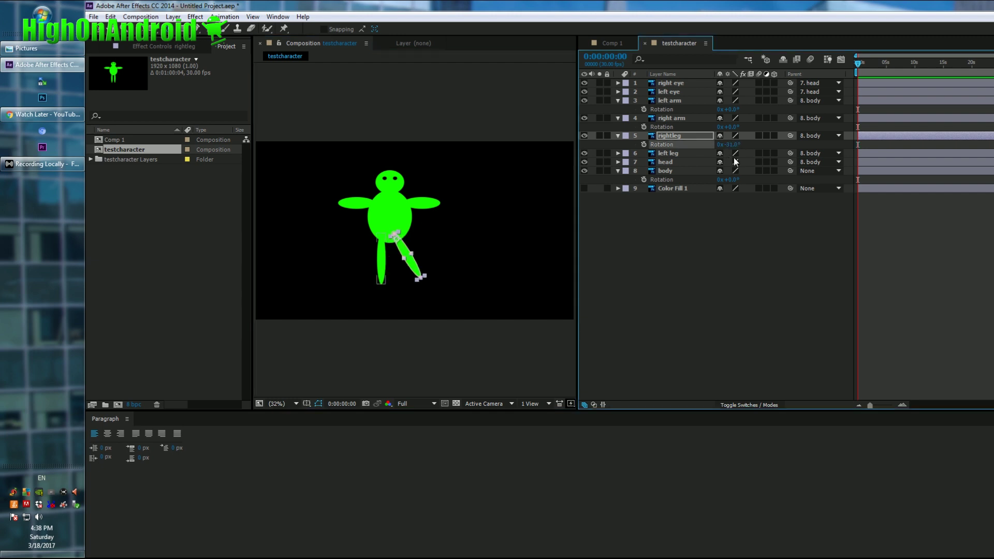
key("ctrl+z")
Step: Reveal the left leg's Rotation property, move its anchor point to the hip and test the leg's rotation
left_click(688, 155)
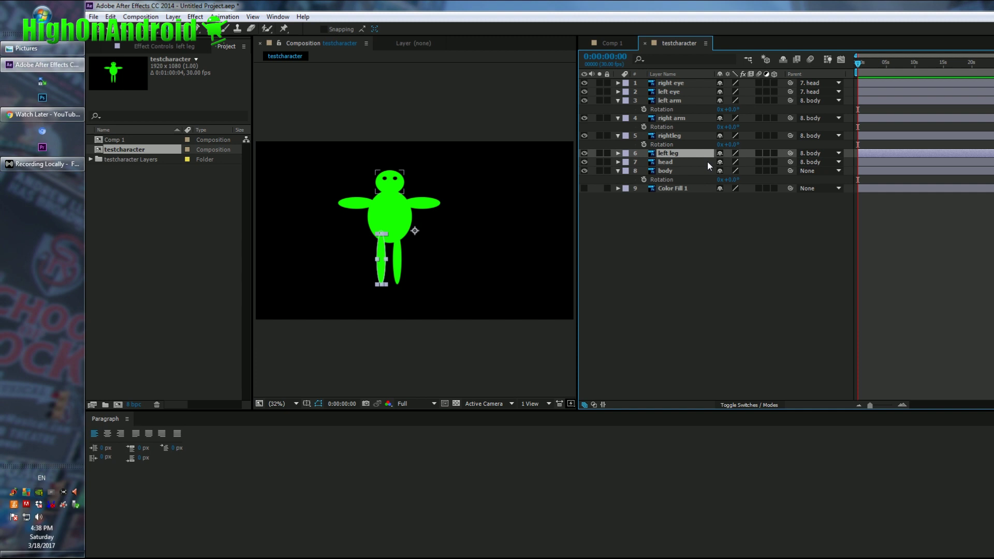
key("r")
left_click_drag(416, 232, 381, 236)
mouse_move(733, 165)
left_mouse_down()
mouse_move(745, 166)
mouse_move(728, 168)
left_mouse_up()
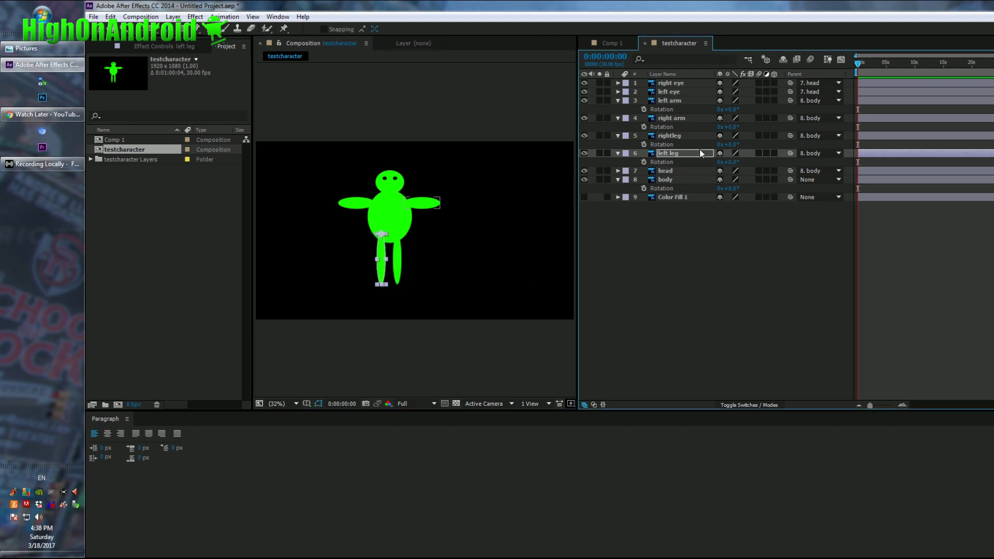
Step: Reveal the head layer's Rotation property and move its anchor point to the neck, where the head meets the body
left_click(688, 171)
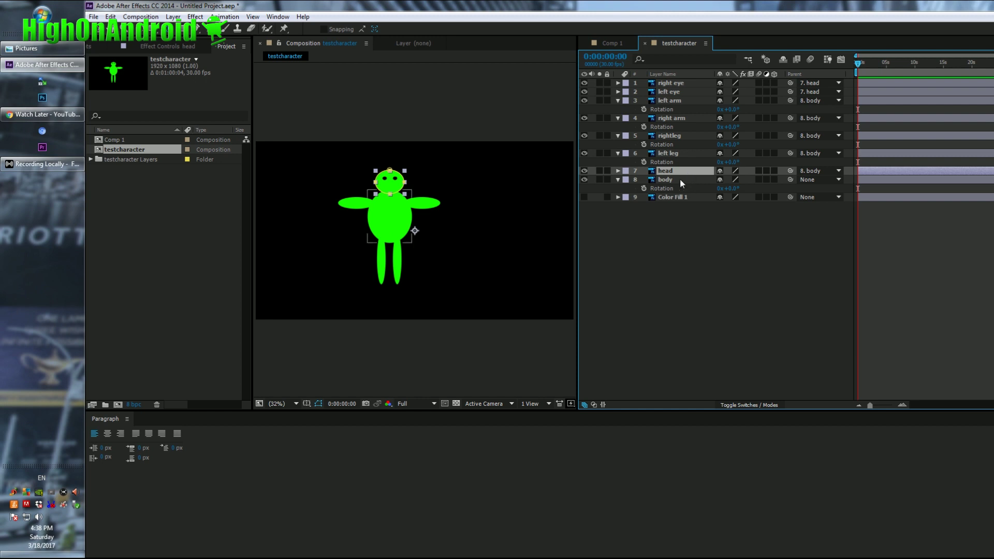
key("r")
left_click(421, 233)
left_click(408, 204)
left_click(407, 220, "shift")
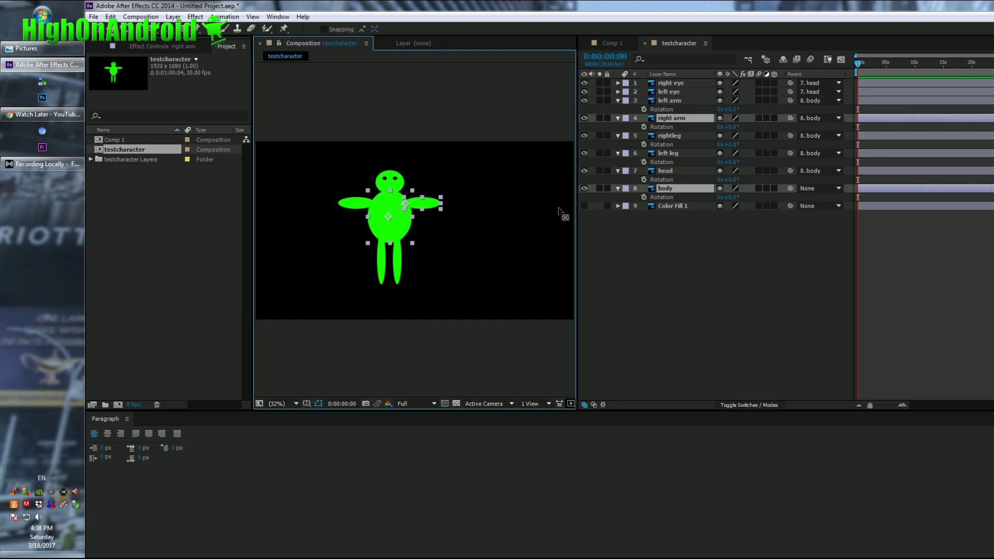
left_click(681, 192)
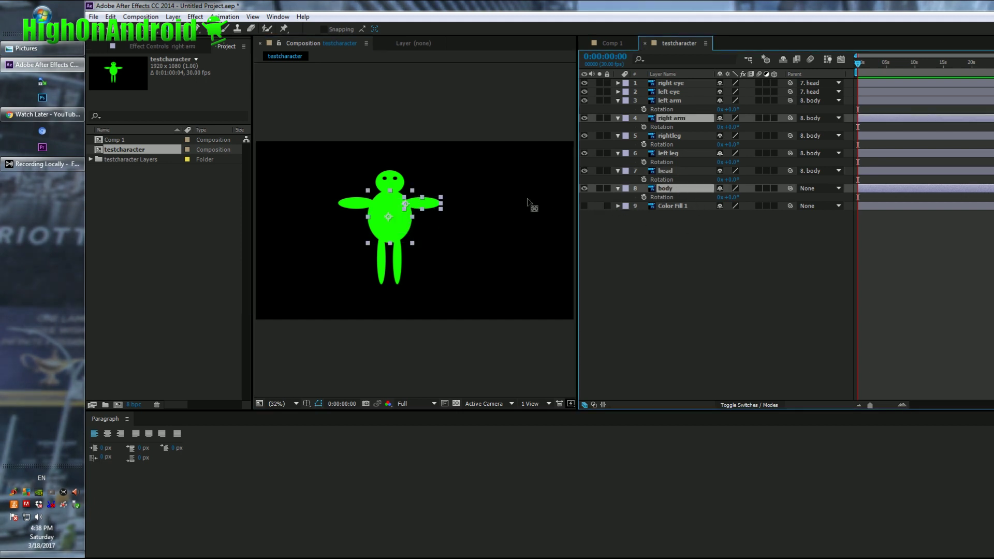
left_click(462, 233)
left_click(679, 190)
left_click(679, 173)
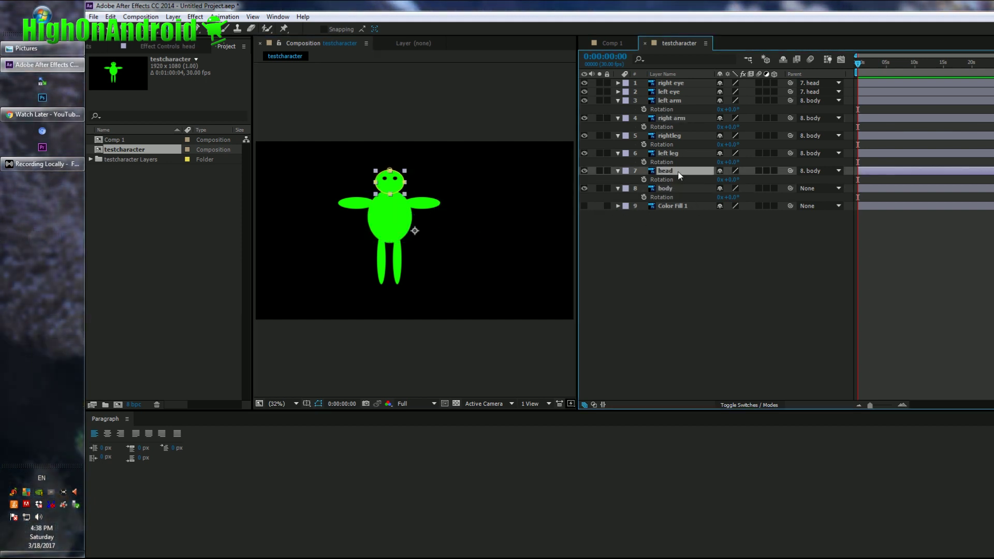
left_click_drag(415, 231, 387, 191)
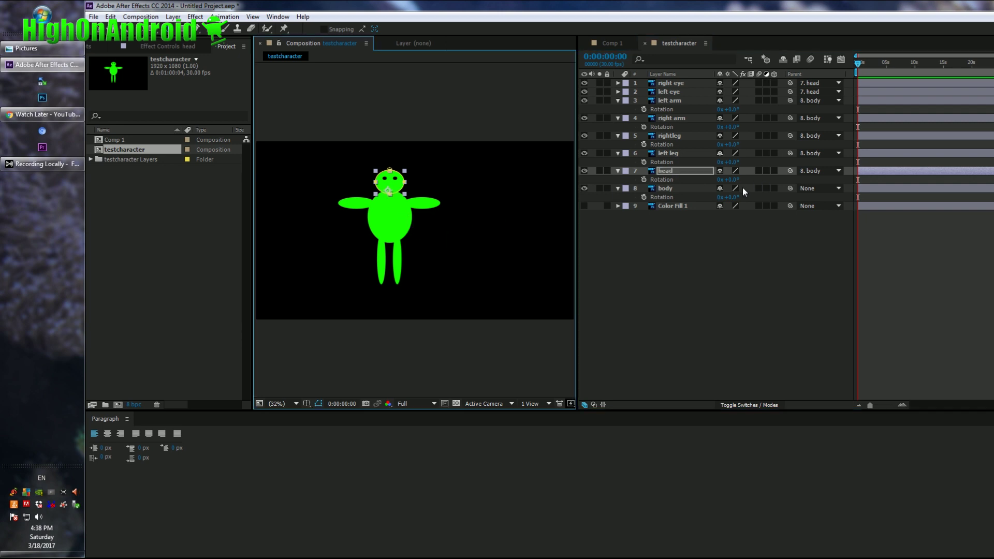
Step: Try rotating the head and the body layers to check the joints, and undo the body rotation
mouse_move(730, 180)
left_mouse_down()
mouse_move(716, 180)
mouse_move(731, 193)
left_mouse_up()
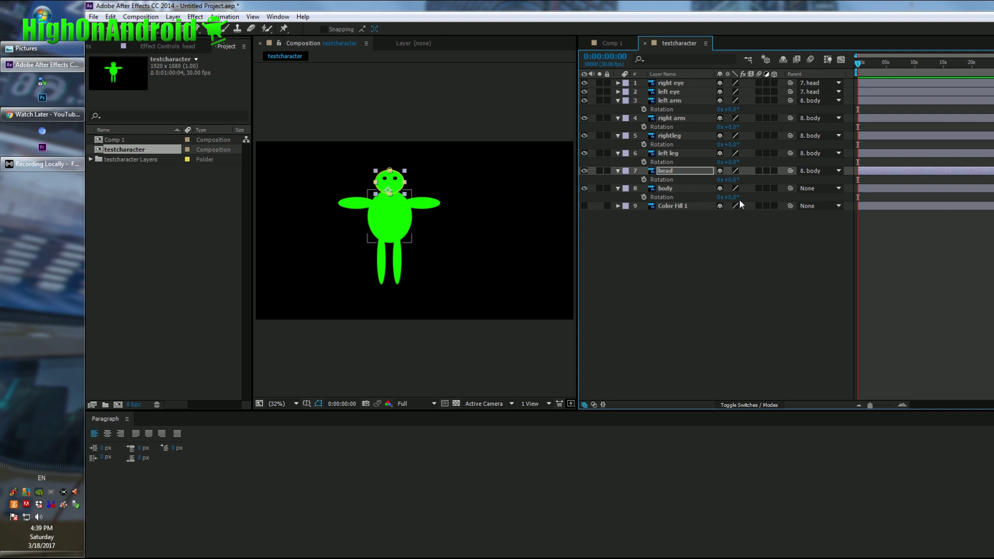
mouse_move(733, 199)
left_mouse_down()
mouse_move(716, 202)
mouse_move(739, 197)
left_mouse_up()
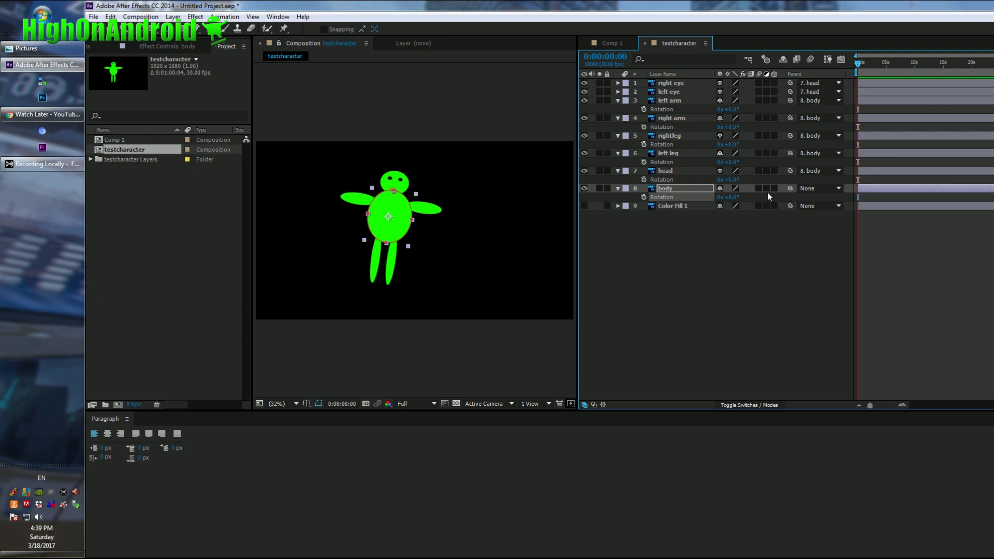
key("ctrl+z")
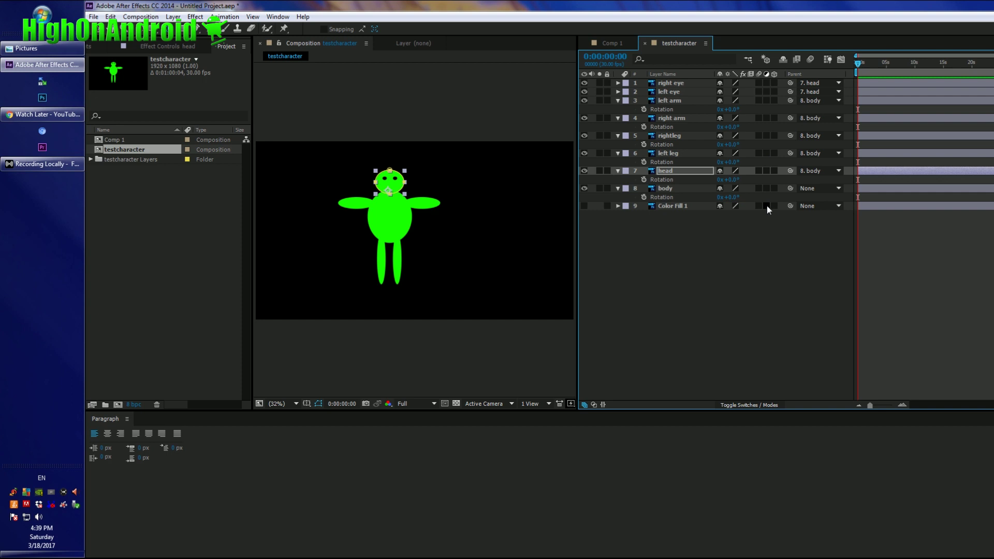
Step: Move the body, with its attached parts, to about 375.8, 610.7 at the start of the timeline
mouse_move(871, 63)
left_mouse_down()
mouse_move(989, 70)
mouse_move(857, 60)
left_mouse_up()
left_click(671, 189)
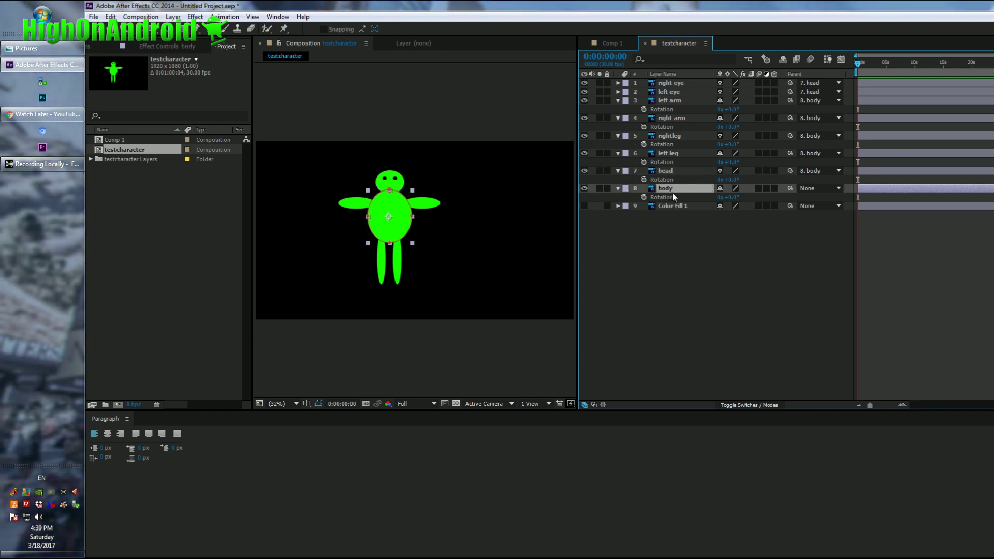
left_click_drag(720, 199, 512, 207)
left_click_drag(741, 197, 816, 201)
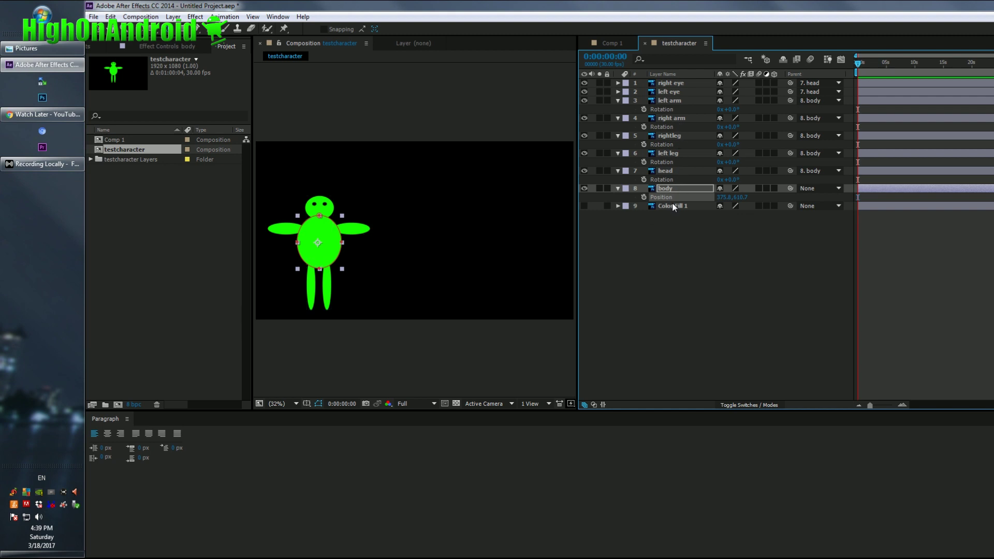
key("Return")
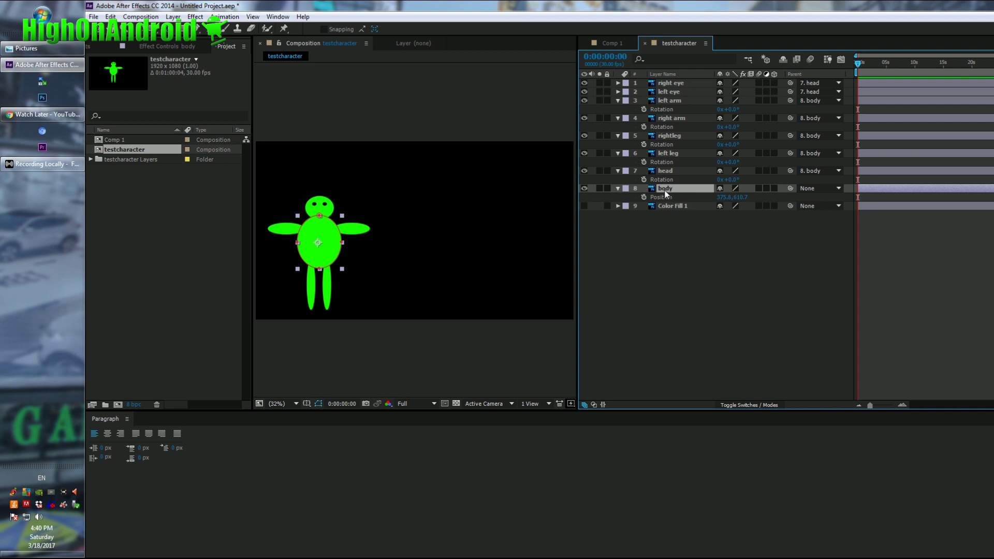
Step: Show the left arm layer's Rotation property and enable keyframing for it at 0:00:00:00
left_click(667, 92)
left_click(672, 101)
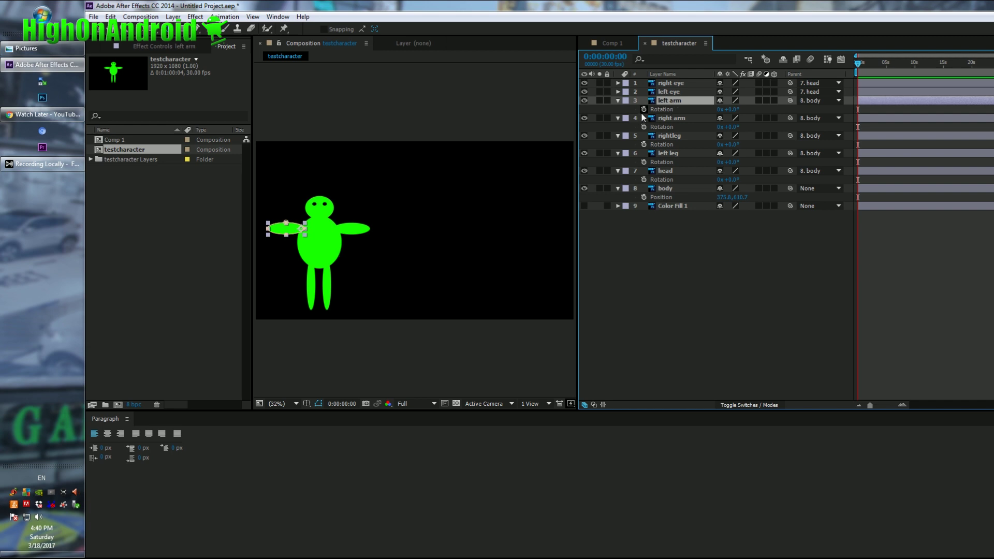
key("r")
key("r")
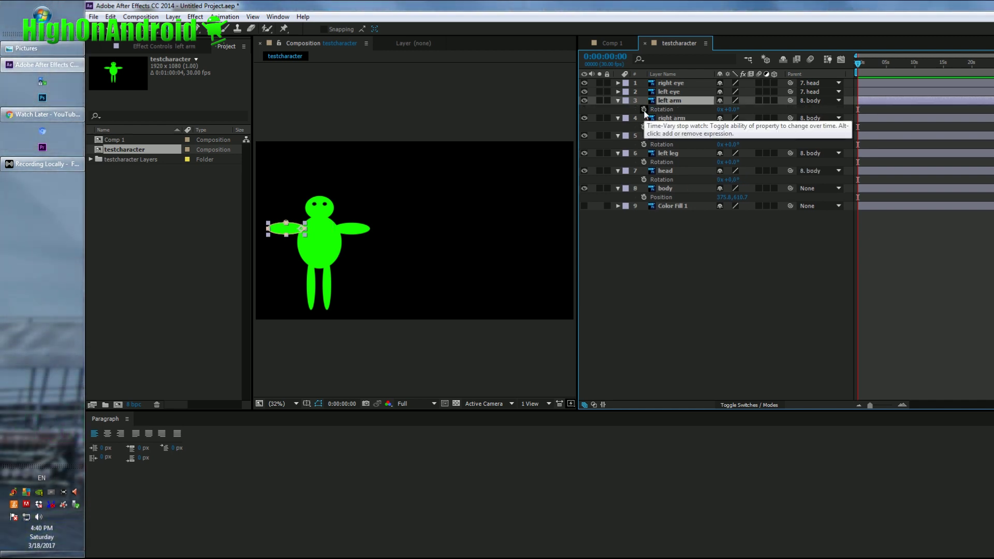
left_click(644, 110)
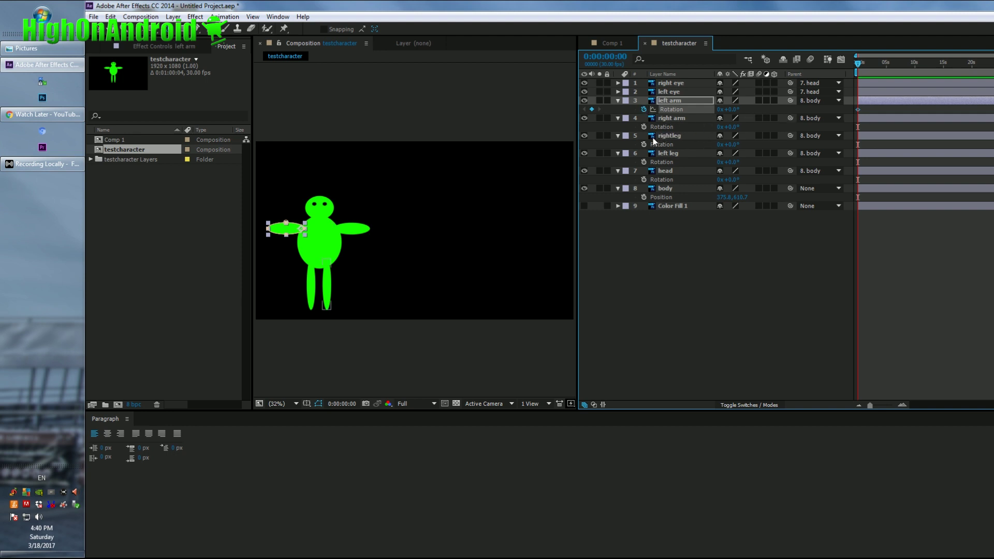
key("ctrl+z")
key("p")
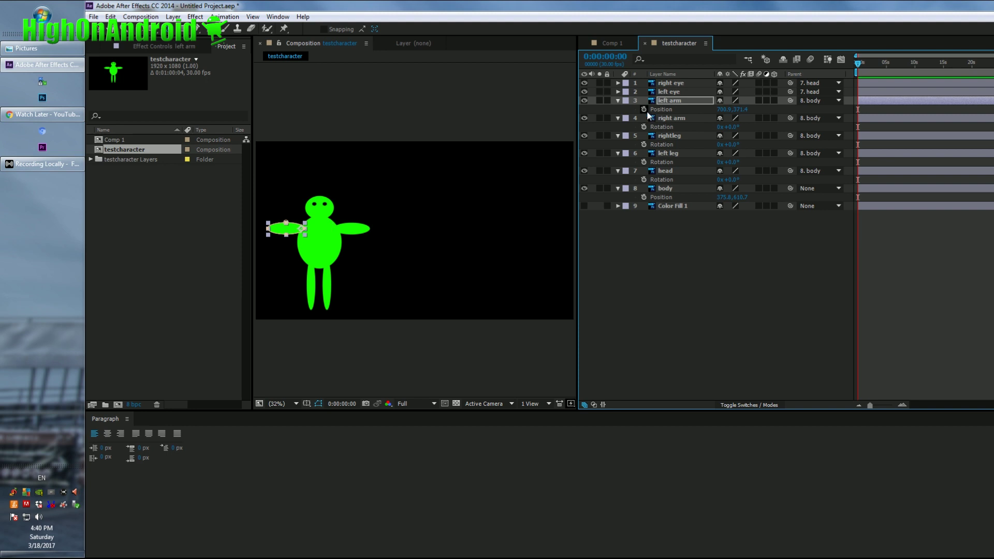
left_click(644, 109)
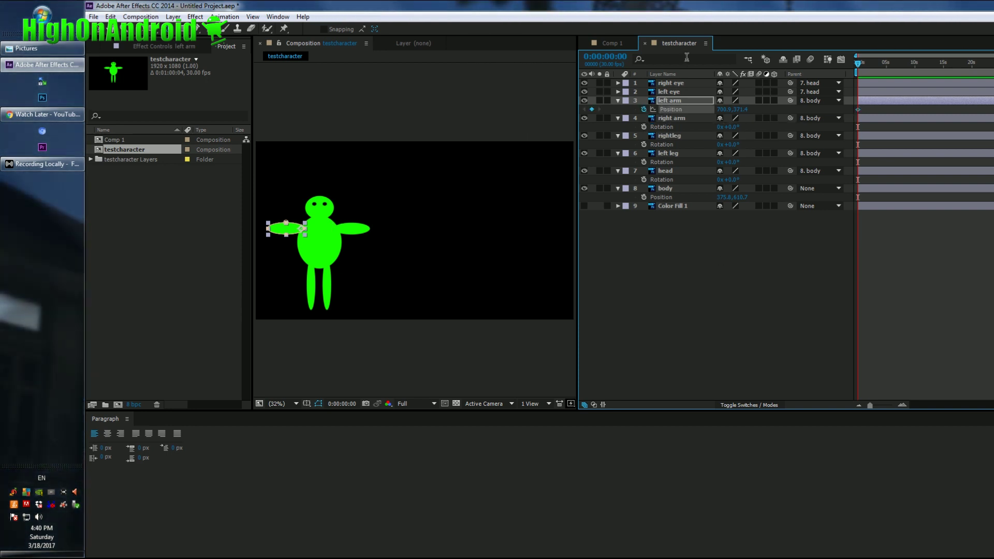
left_click(644, 109)
Step: Enable Rotation keyframing at 0:00:00:00 on the right arm, rightleg, left leg and head layers
left_click(671, 119)
left_click(644, 127)
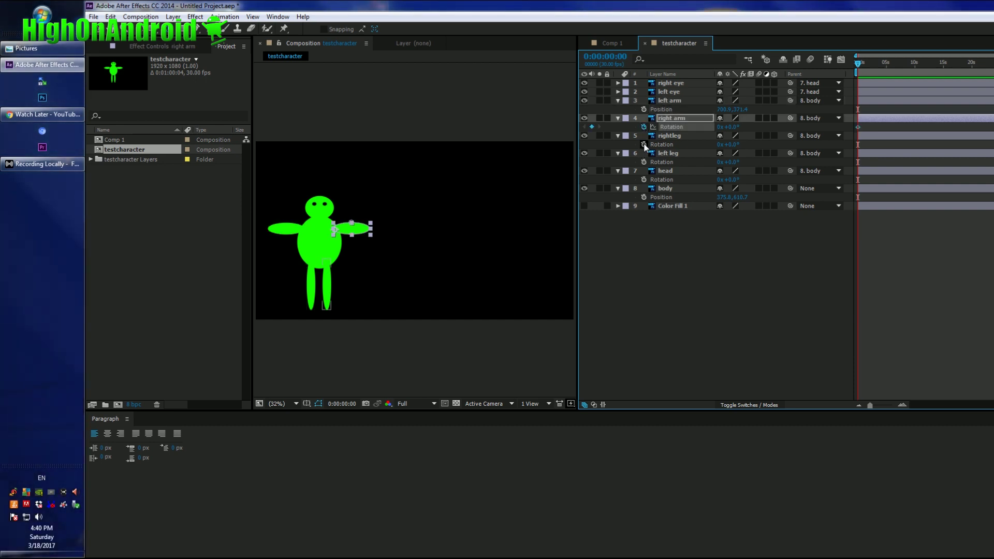
left_click(644, 145)
left_click(644, 162)
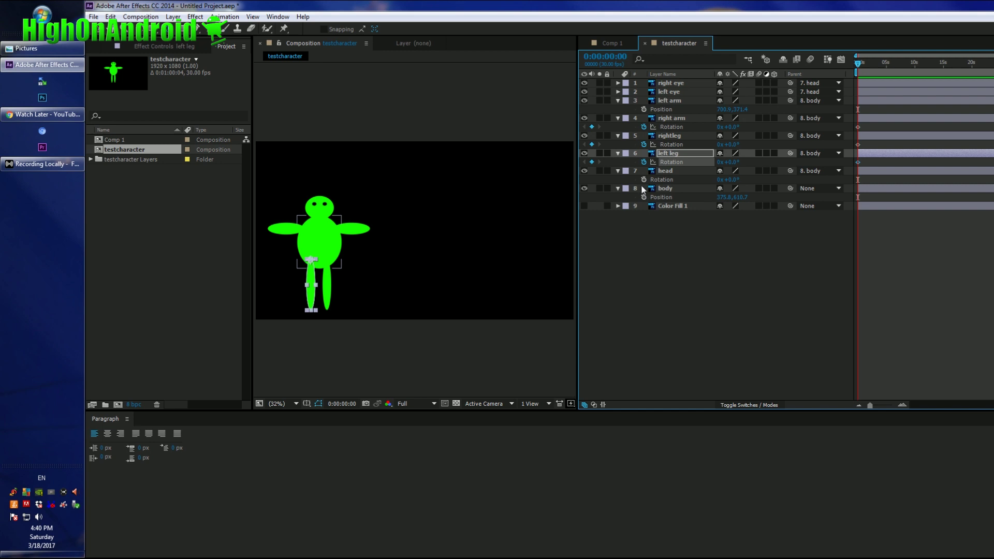
left_click(644, 180)
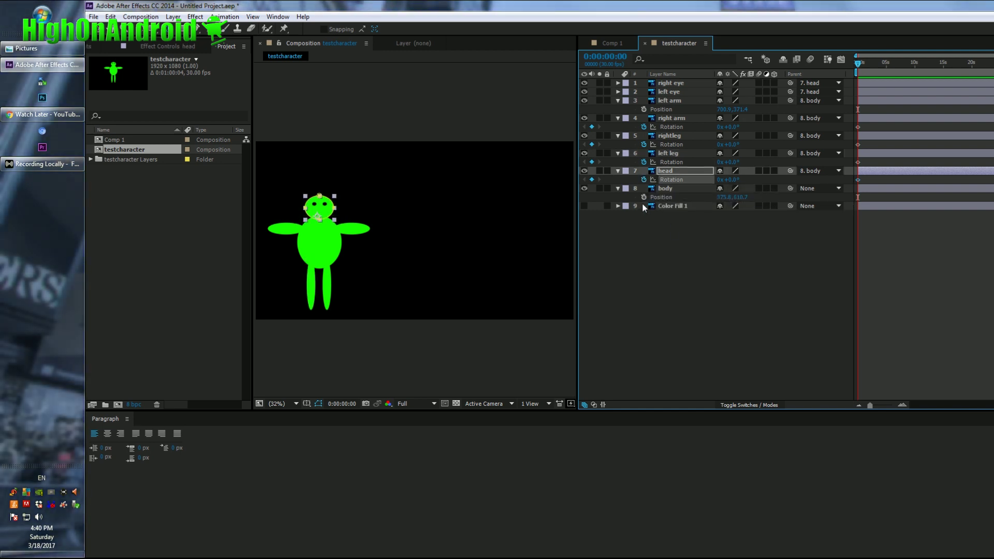
Step: Enable keyframing for the body layer's Position and Rotation at 0:00:00:00
left_click(671, 189)
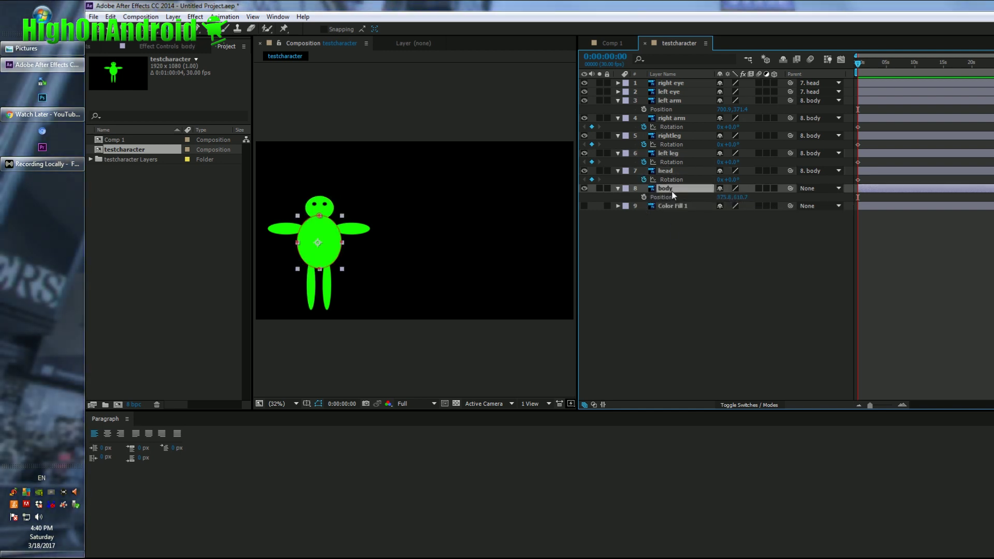
left_click(644, 197)
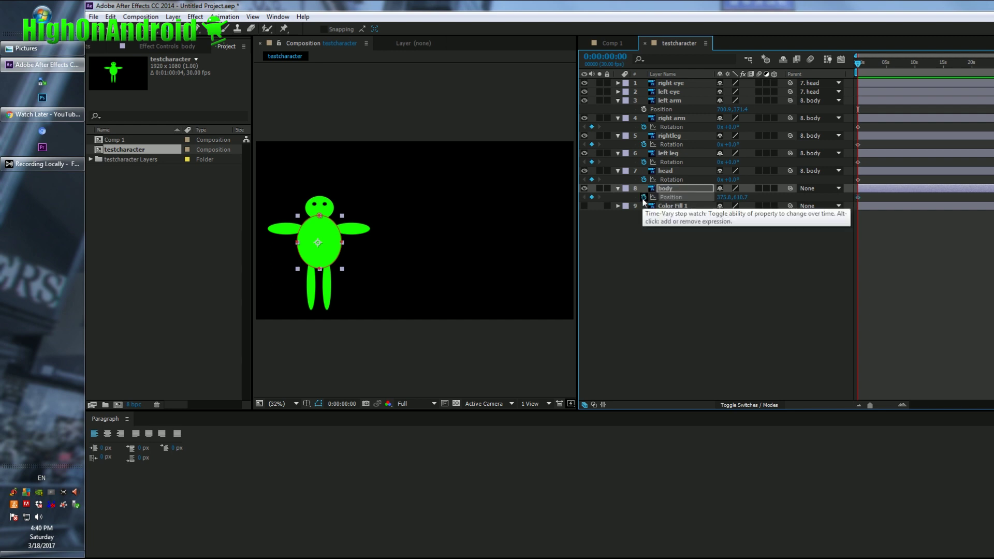
key("r")
left_click(643, 198)
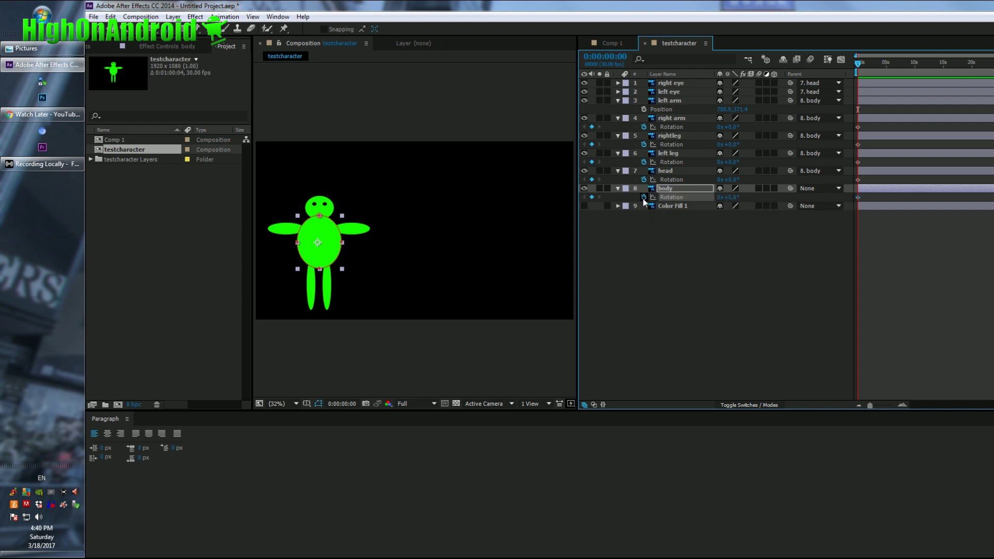
Step: At 0:00:04:27, move the body to about 876, 351, rotate it to about 65° and scrub through the motion
left_click_drag(858, 62, 885, 68)
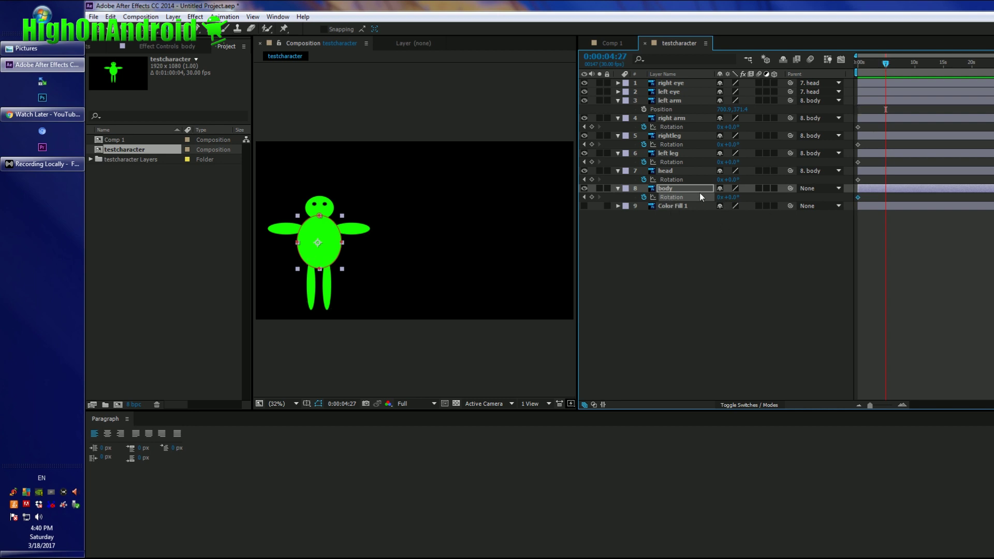
key("p")
left_click_drag(724, 201, 737, 238)
left_click_drag(739, 197, 601, 201)
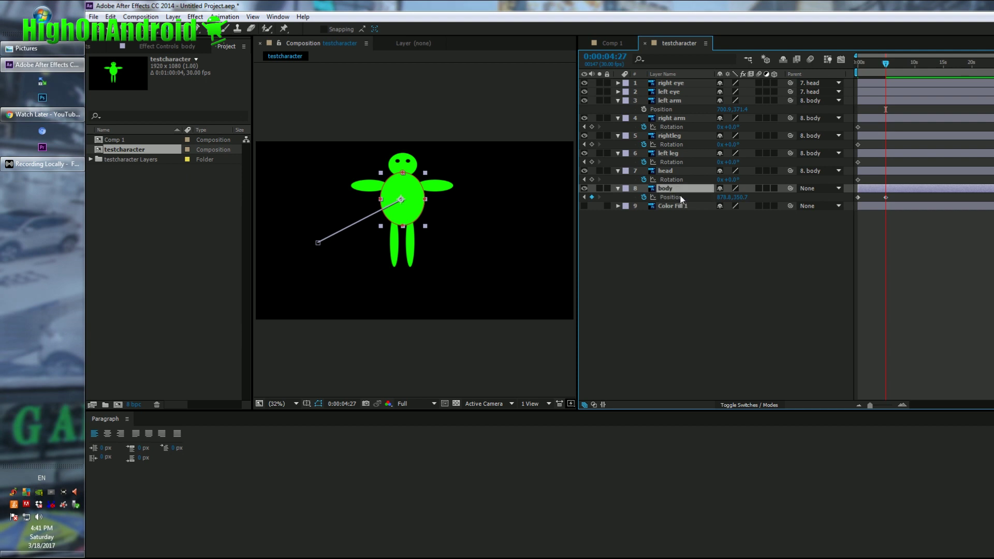
mouse_move(728, 197)
left_mouse_down()
mouse_move(753, 201)
mouse_move(741, 200)
left_mouse_up()
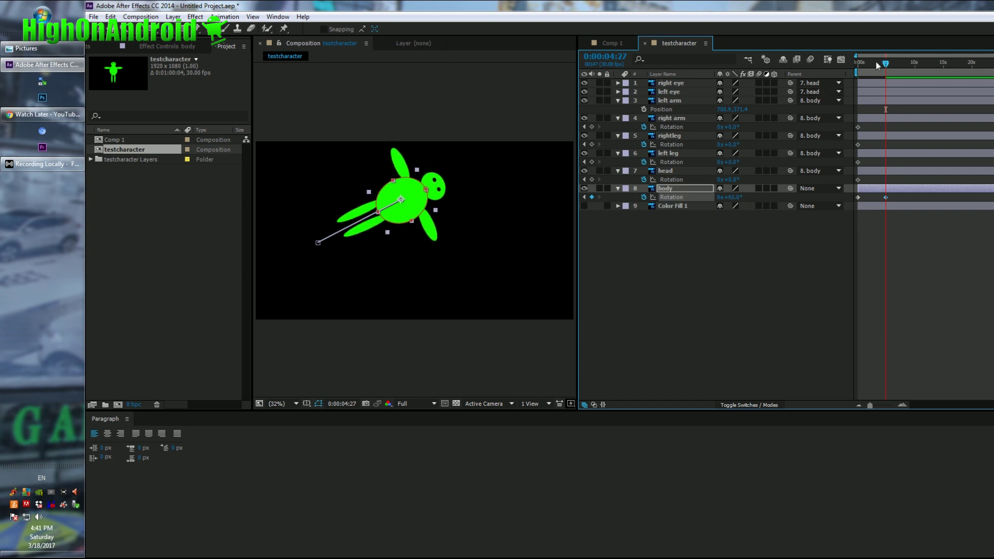
left_click_drag(877, 65, 899, 71)
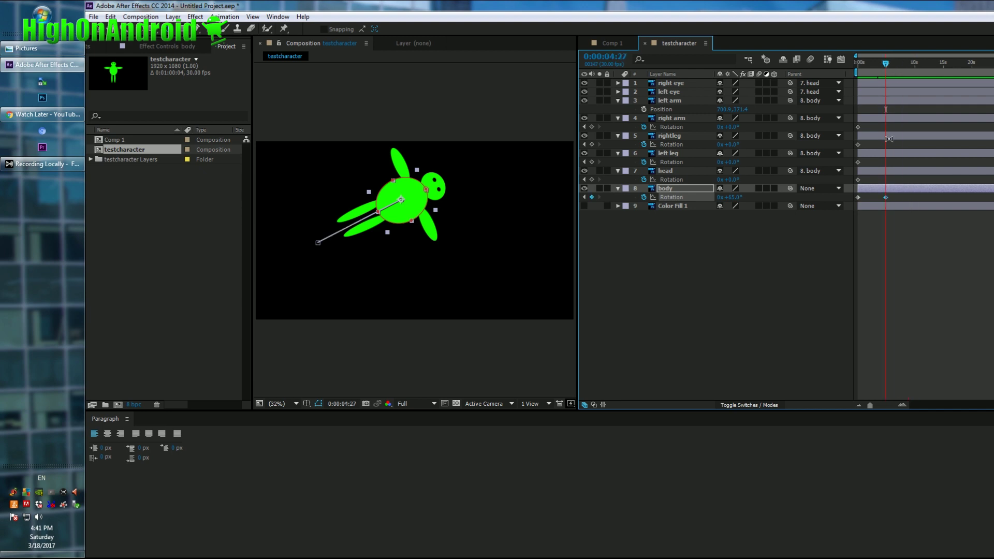
mouse_move(887, 199)
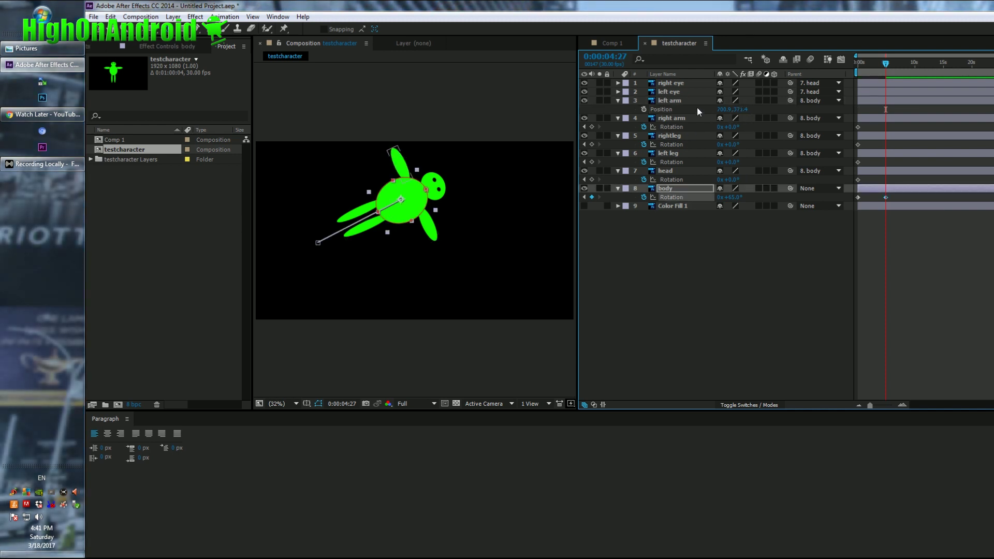
Step: At 0:00:04:27, rotate the left arm to about 75°, right arm to −73°, rightleg to 298° and left leg to 70°
left_click(683, 103)
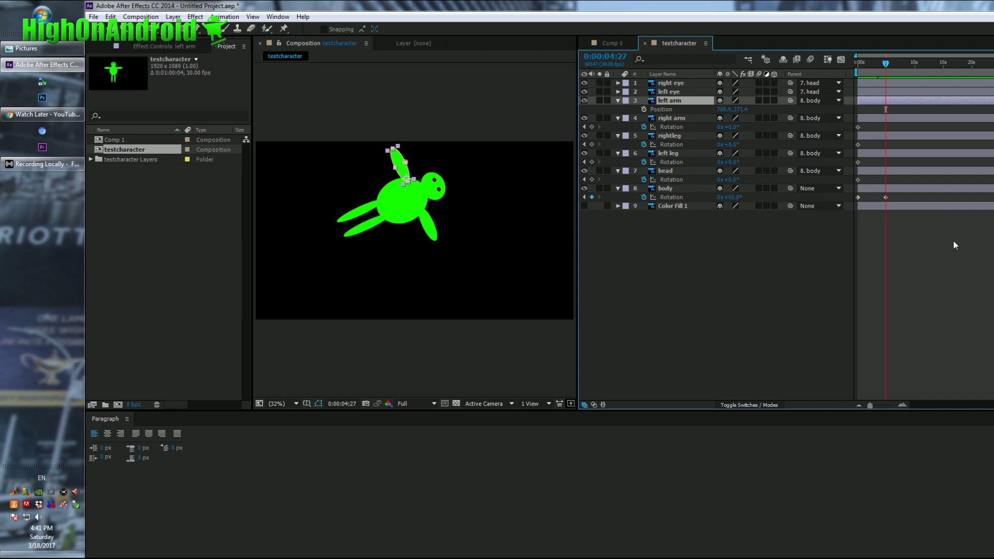
key("r")
left_click_drag(731, 115, 768, 123)
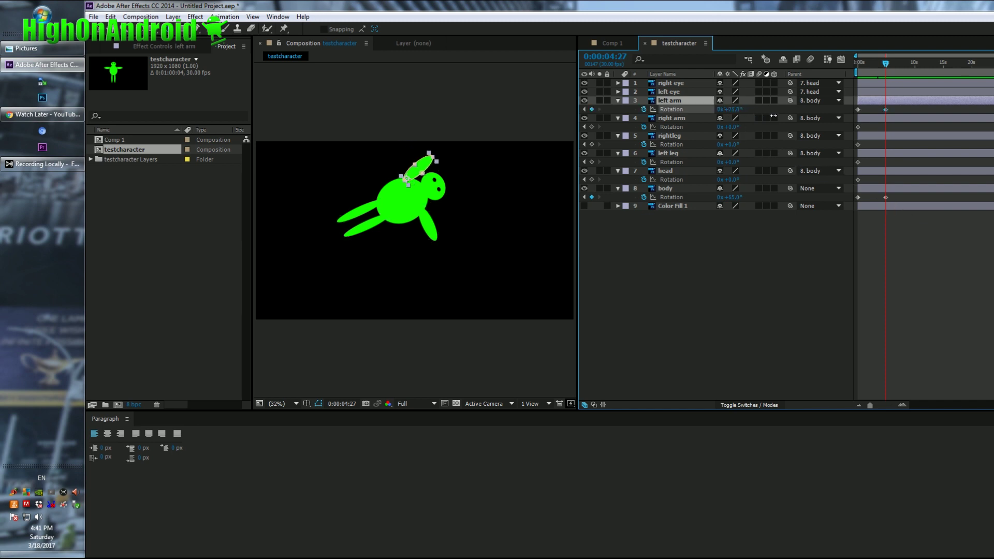
left_click_drag(733, 133, 963, 157)
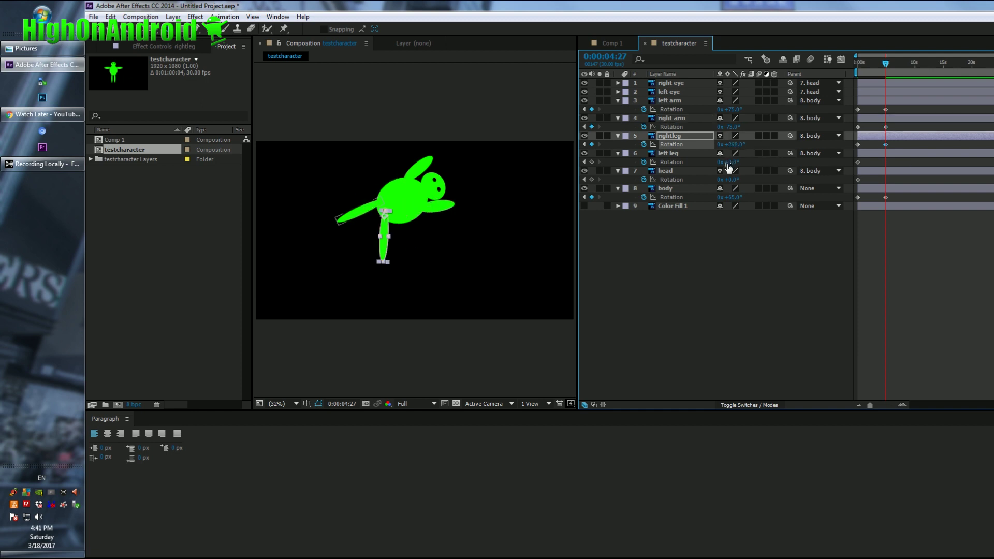
left_click_drag(728, 162, 783, 172)
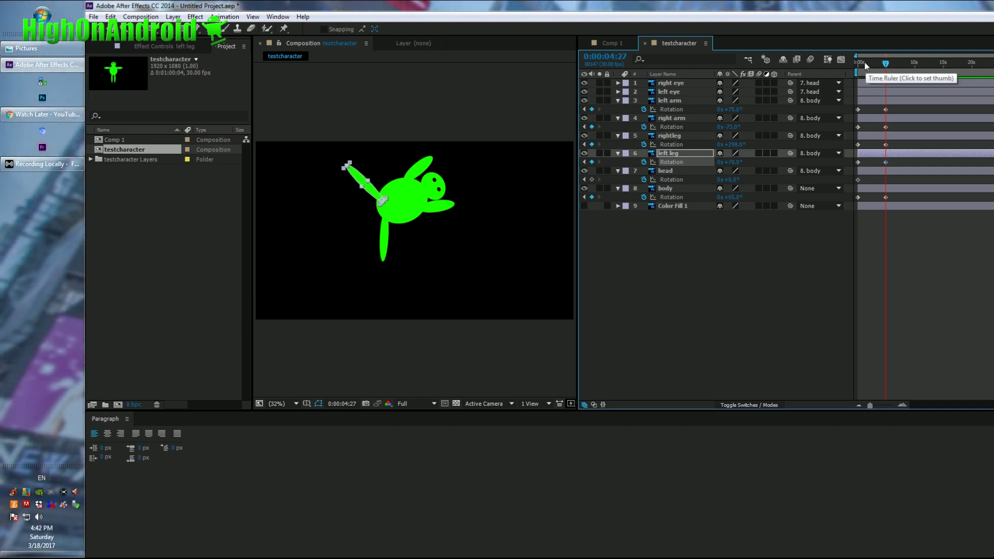
Step: At 0:00:10:12, rotate the body further and move it to about 1213.8, 475.7, with the arms at 11° and −11°, rightleg 352° and left leg 10°
left_click_drag(864, 62, 899, 70)
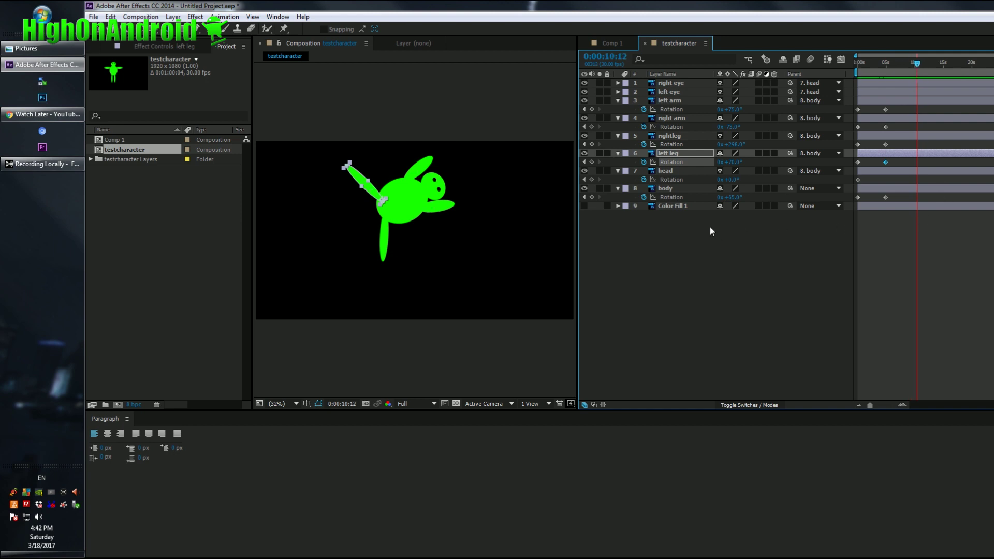
left_click(665, 189)
left_click_drag(739, 202, 810, 202)
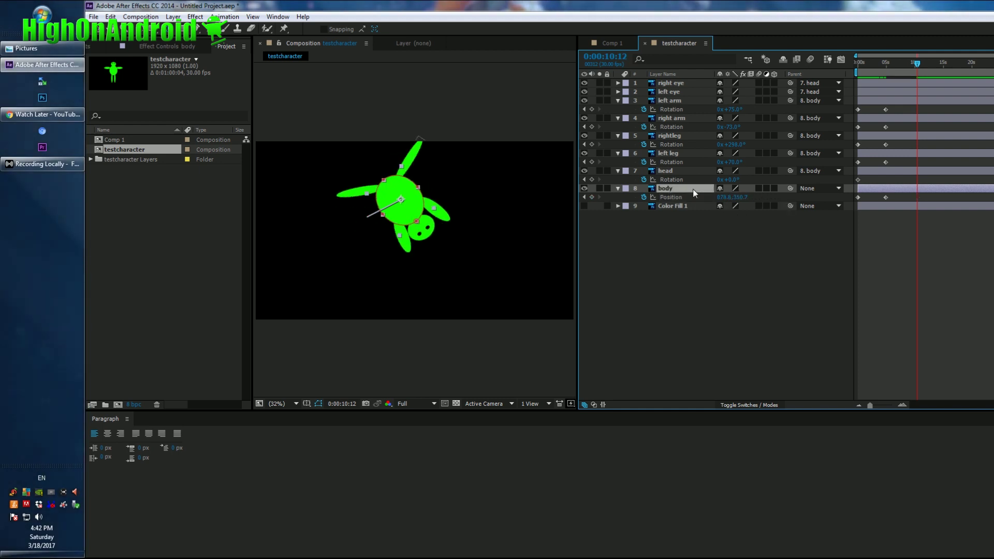
left_click_drag(723, 198, 912, 211)
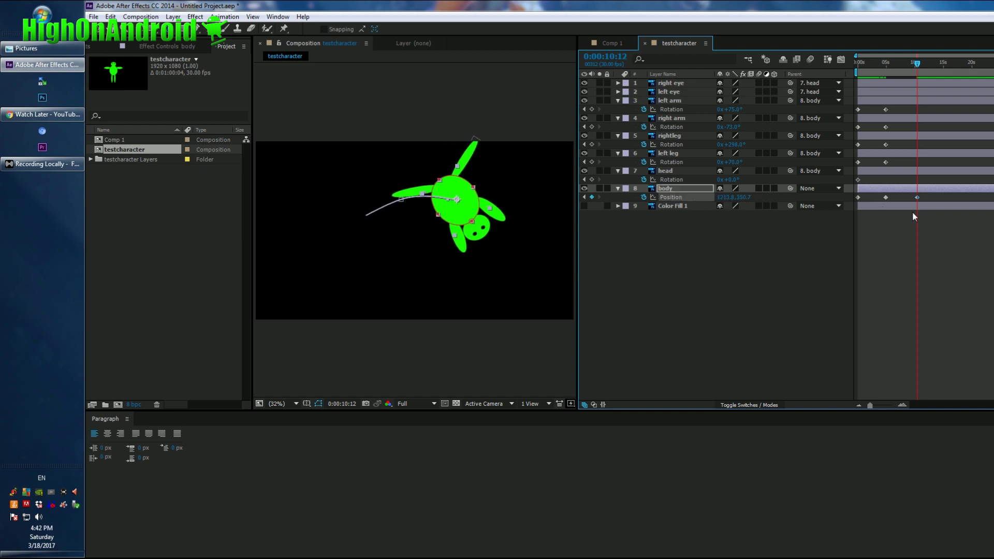
left_click_drag(745, 202, 837, 206)
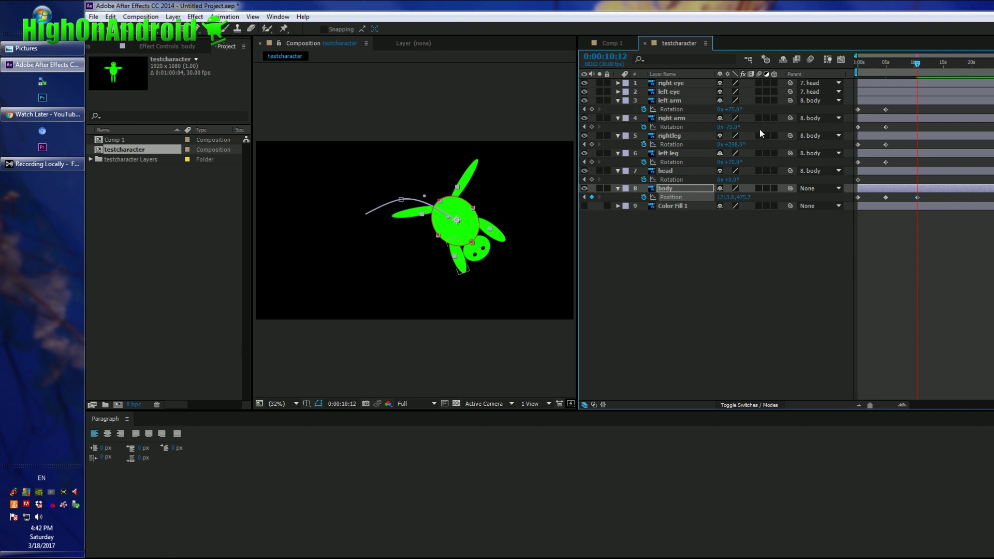
left_click_drag(731, 109, 728, 153)
Step: At 0:00:14:26, move the body to about 1434, 580 and rotate it to about 228°
left_click_drag(873, 62, 925, 75)
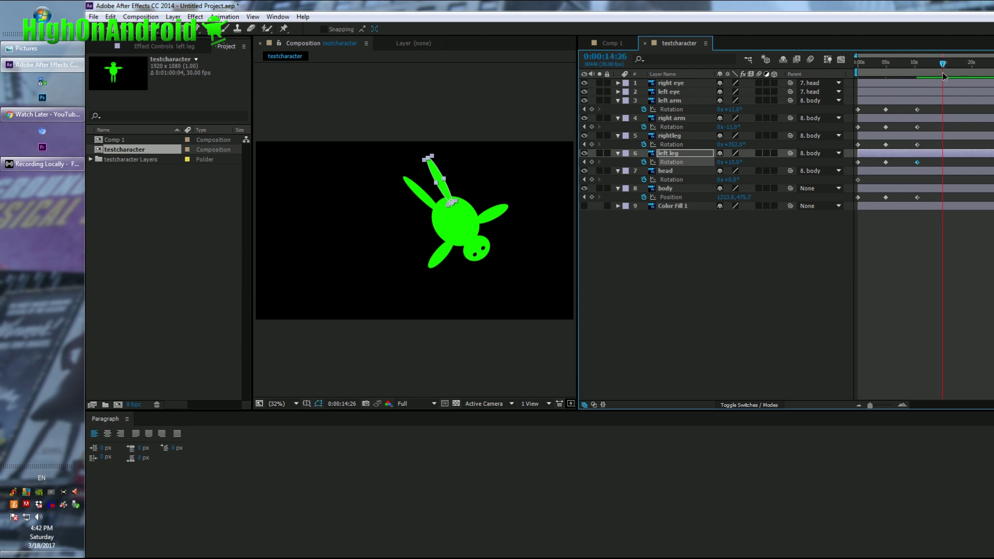
left_click(685, 190)
left_click_drag(740, 202, 792, 199)
mouse_move(727, 197)
left_mouse_down()
mouse_move(844, 204)
mouse_move(715, 202)
left_mouse_up()
key("r")
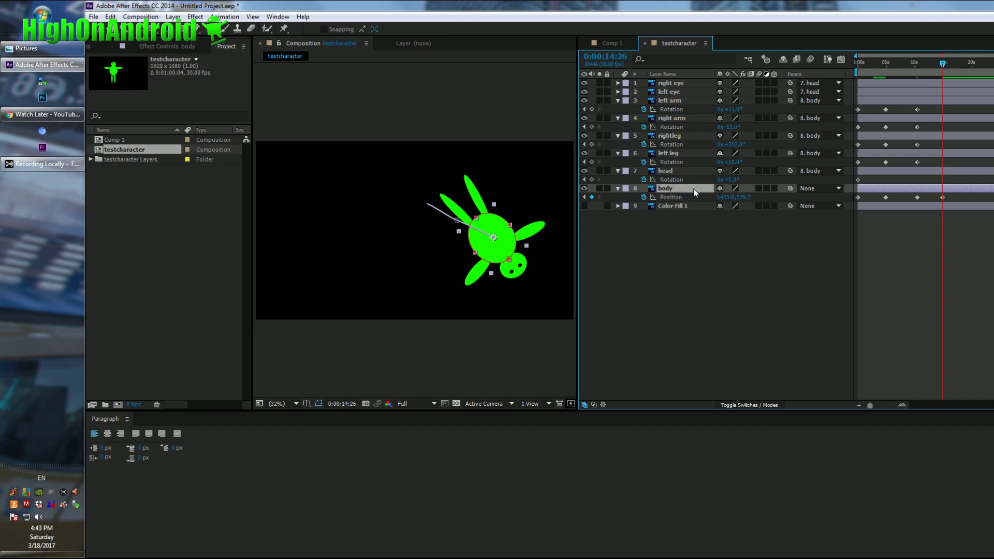
left_click_drag(730, 197, 787, 206)
key("Return")
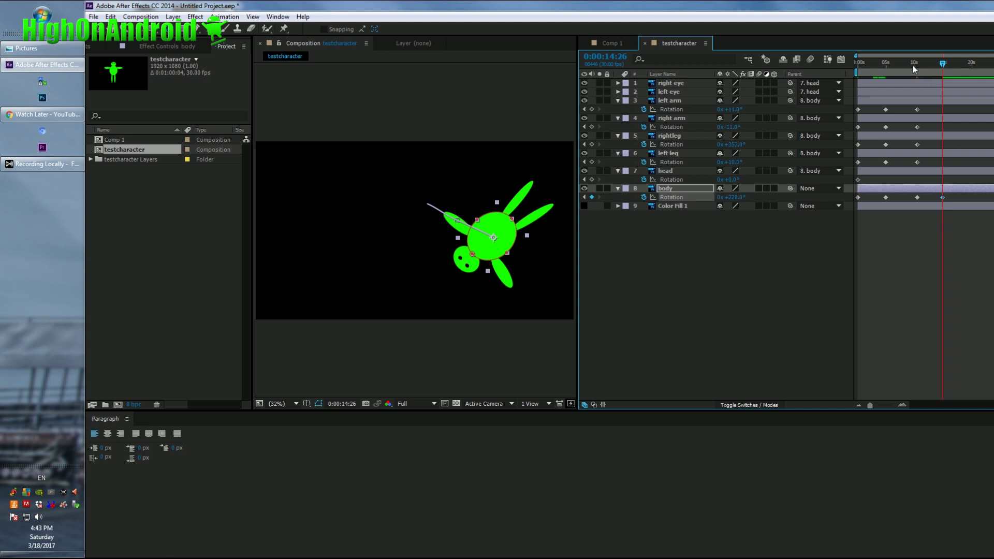
Step: Set the body's rotation to 0° at 0:00:20:09
left_click_drag(912, 66, 975, 81)
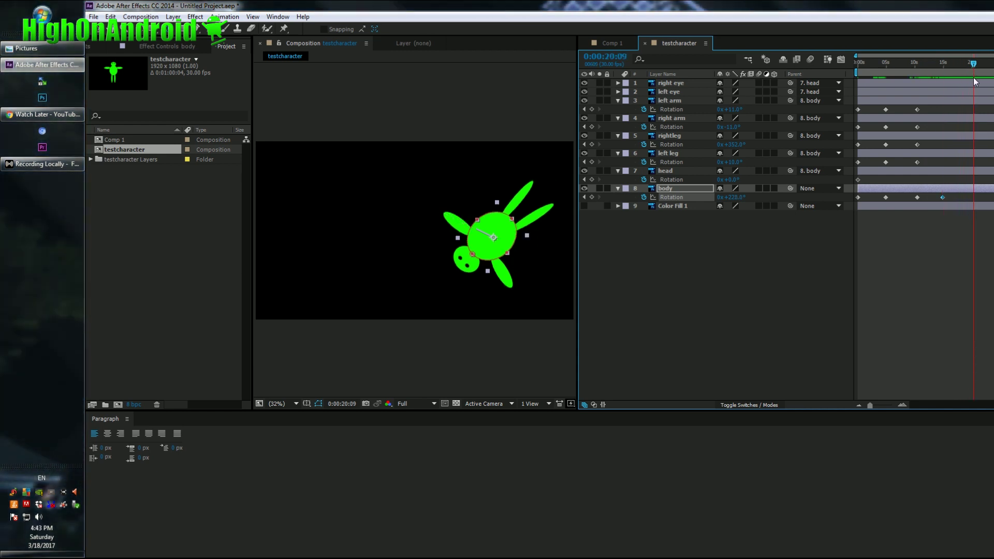
left_click(733, 197)
type("0")
key("Return")
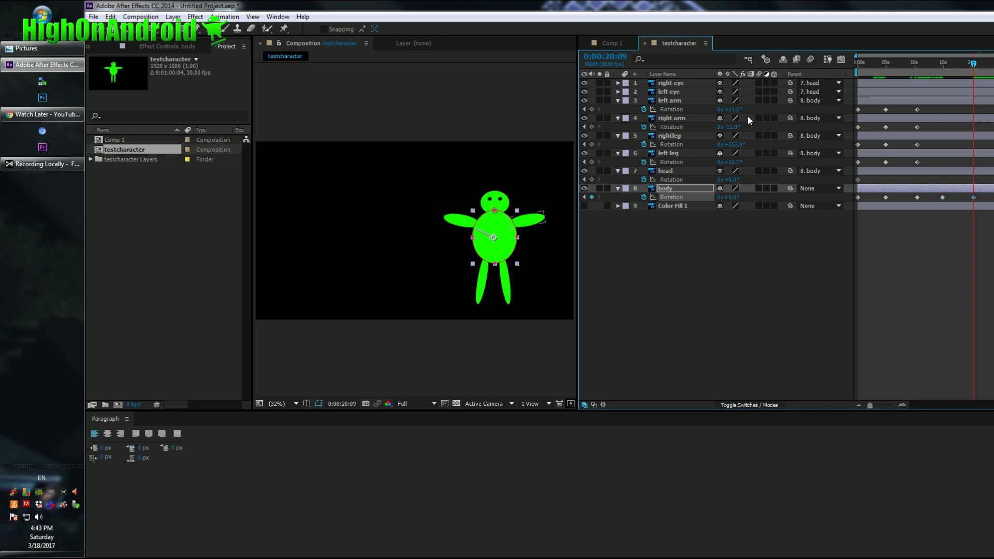
Step: At 0:00:20:09, rotate the left arm to about 82°, right arm to −73°, left leg to 87° and rightleg to 354°
left_click_drag(736, 110, 707, 136)
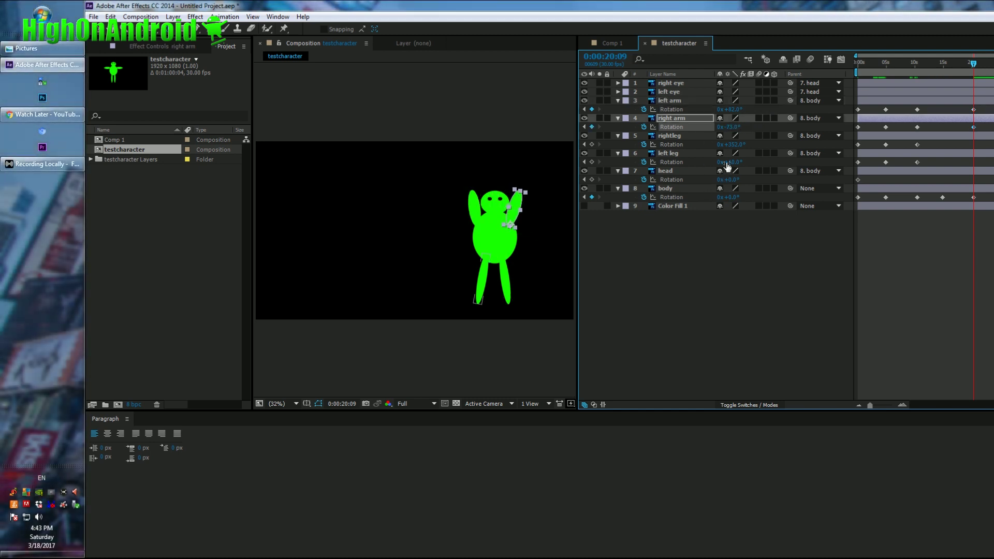
left_click_drag(743, 162, 744, 181)
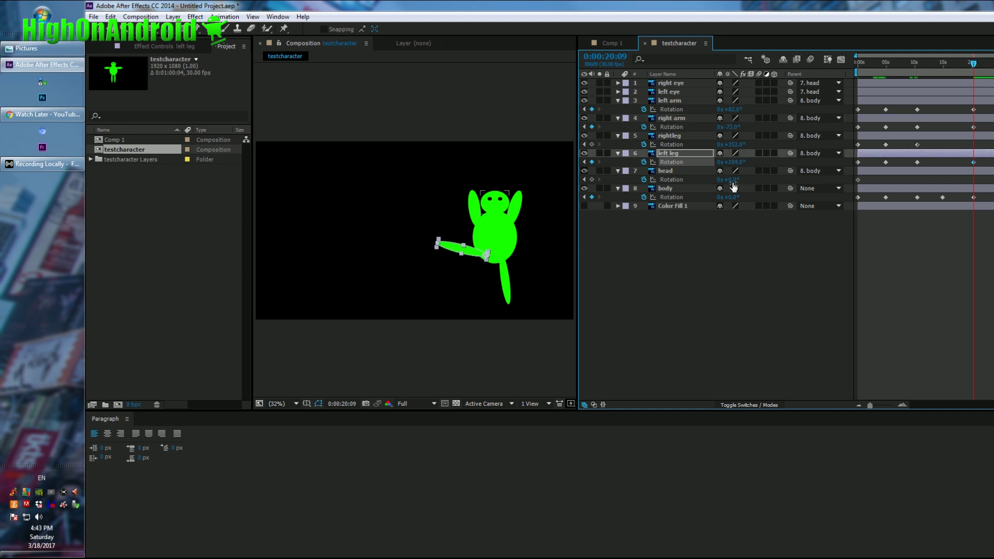
left_click_drag(738, 166, 734, 144)
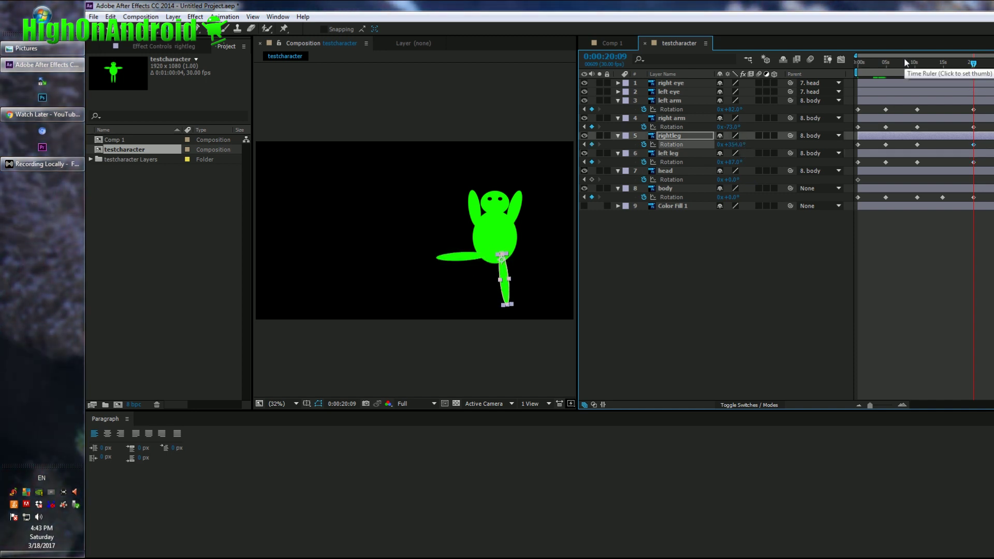
Step: Scrub through the timeline to review the character's flip and landing up to 0:00:24:14
left_click_drag(880, 63, 963, 224)
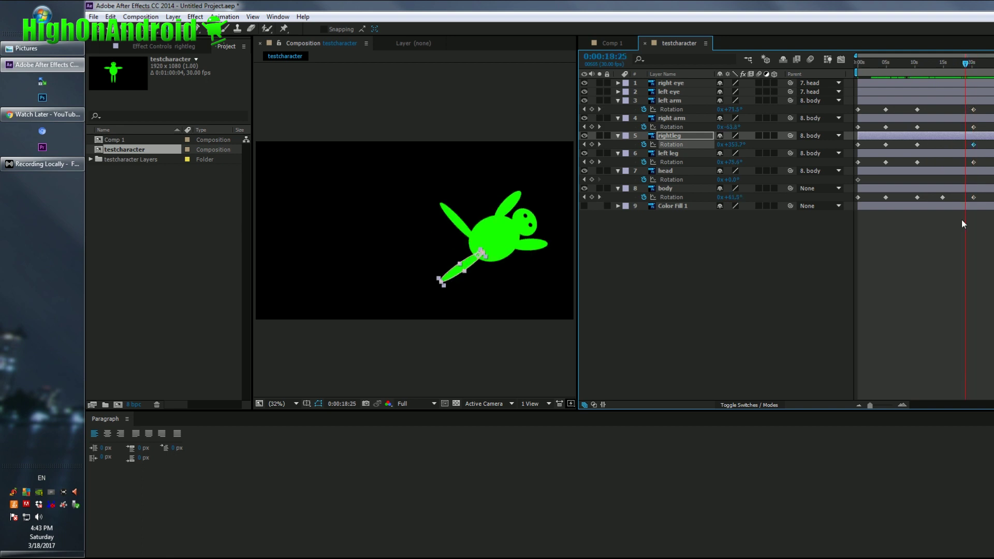
left_click(974, 197)
left_click_drag(966, 64, 982, 79)
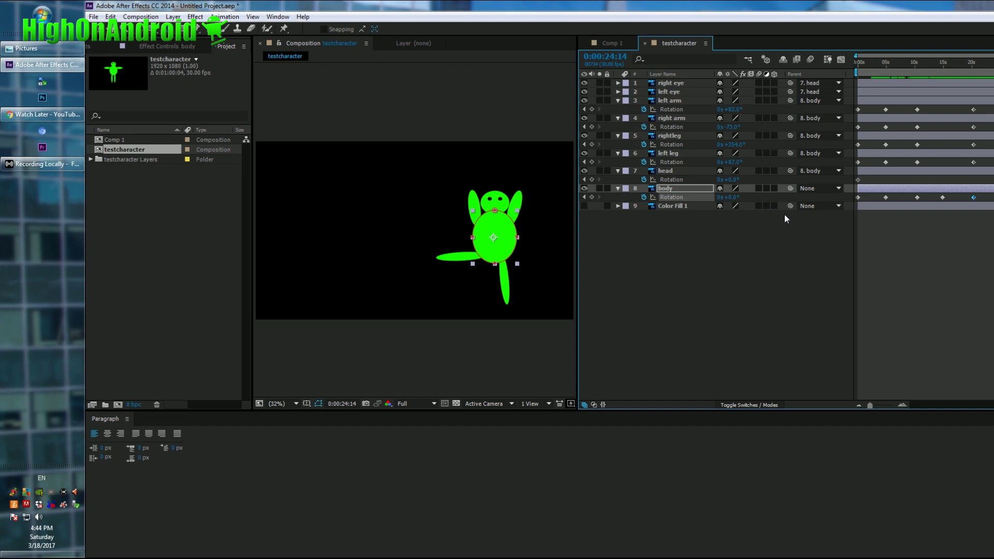
Step: Return to the start of the composition and import highonandroidlogo4k.png from C:\0highonandroid\newintro
key("Home")
double_click(166, 193)
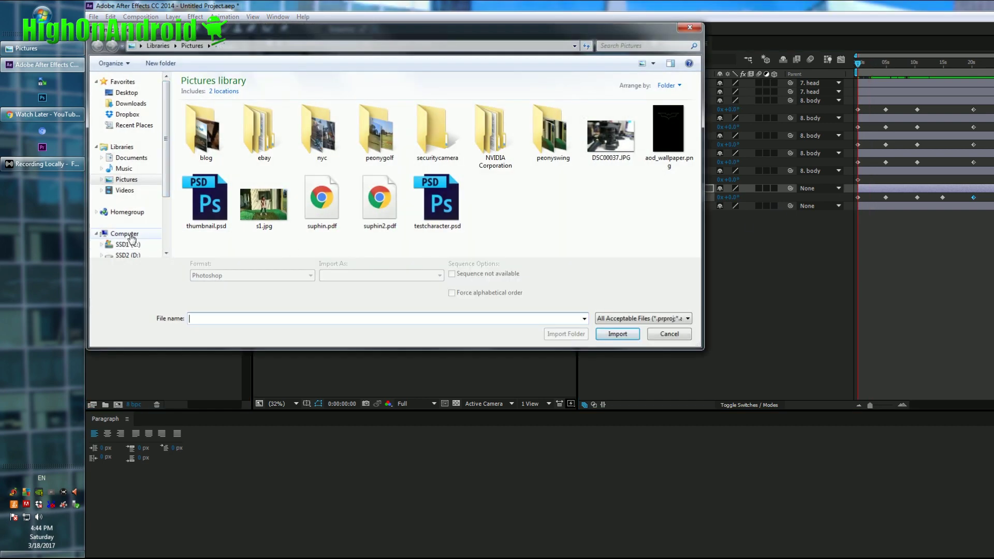
left_click(129, 243)
left_click(213, 147)
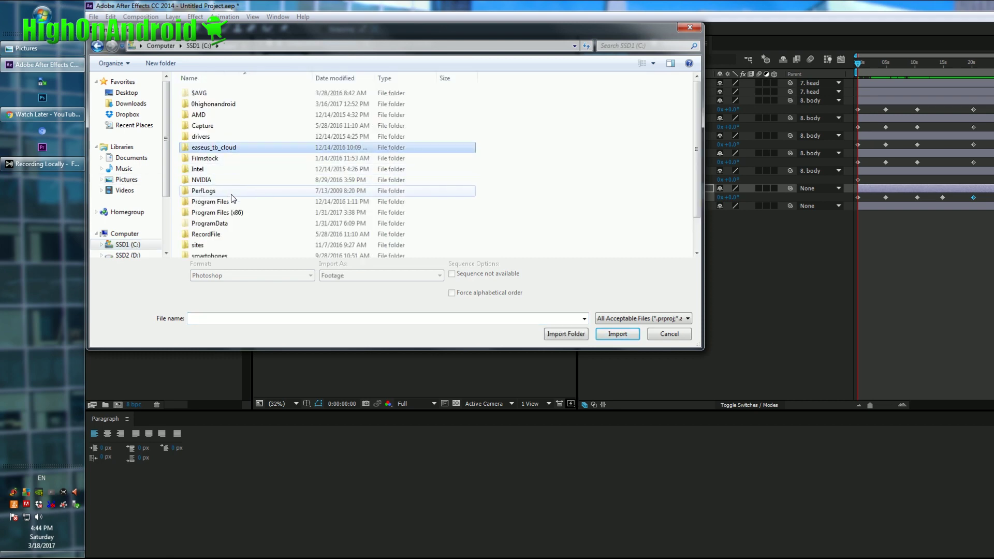
double_click(241, 104)
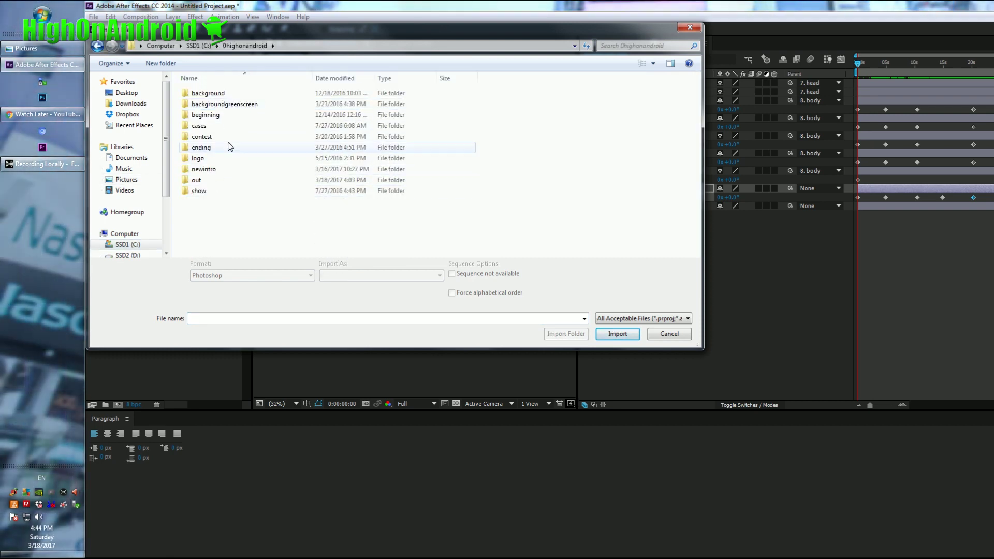
double_click(225, 168)
left_click(604, 189)
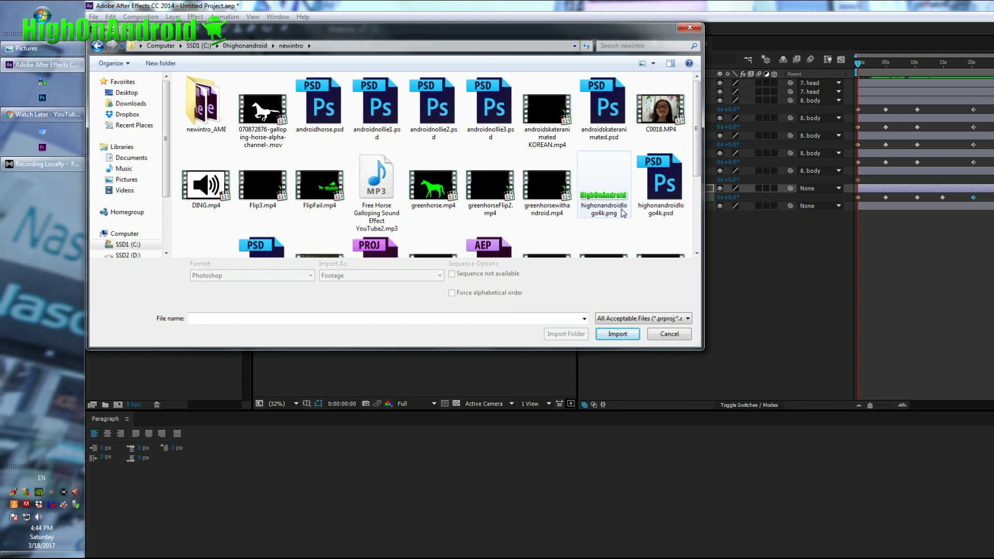
left_click(618, 327)
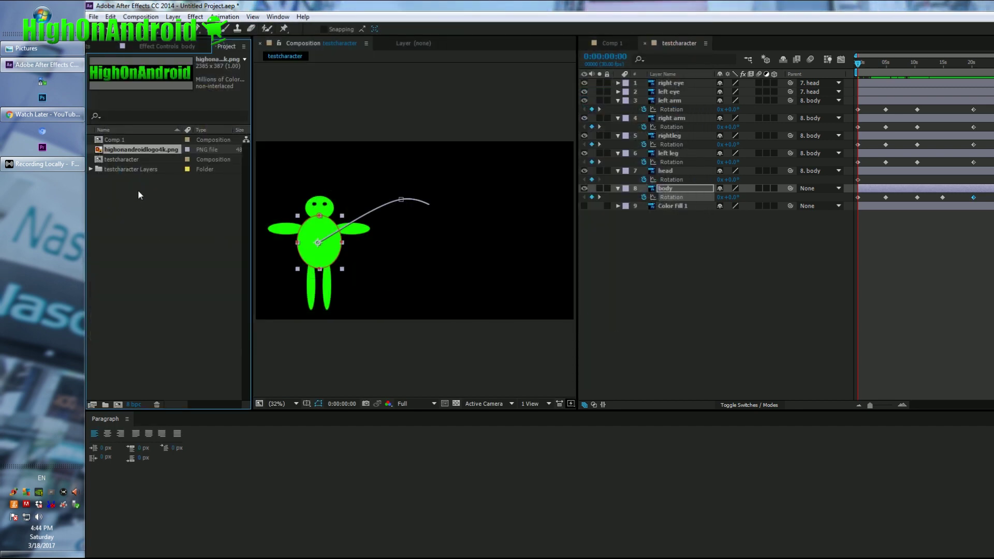
Step: Add the HighOnAndroid logo as the lowest layer of the testcharacter composition and scale it to 50%
left_click_drag(140, 149, 746, 245)
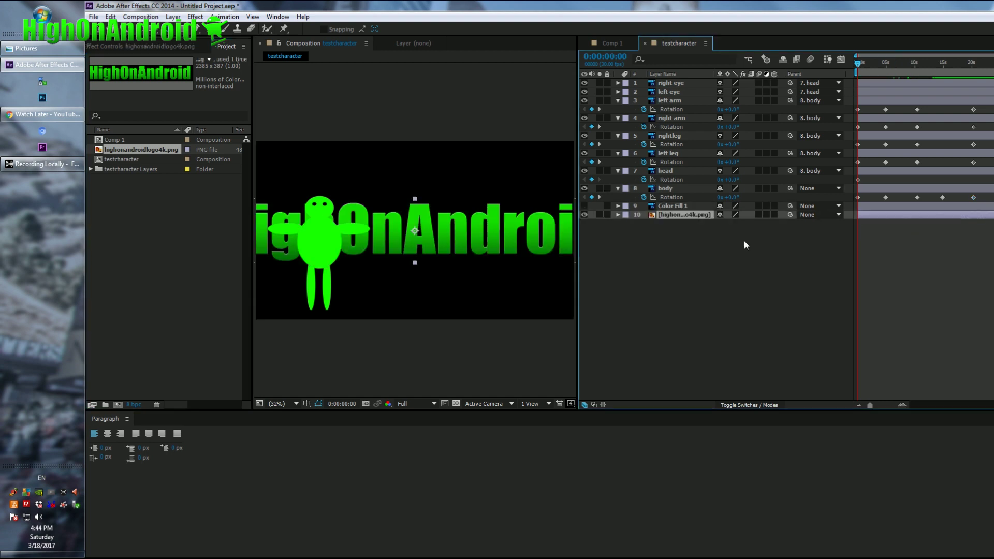
left_click(773, 262)
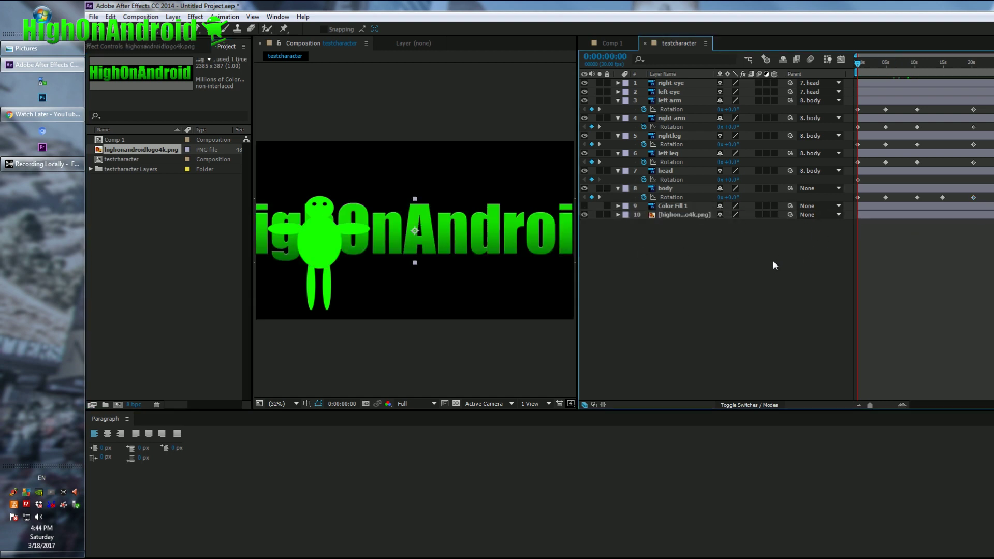
left_click(681, 216)
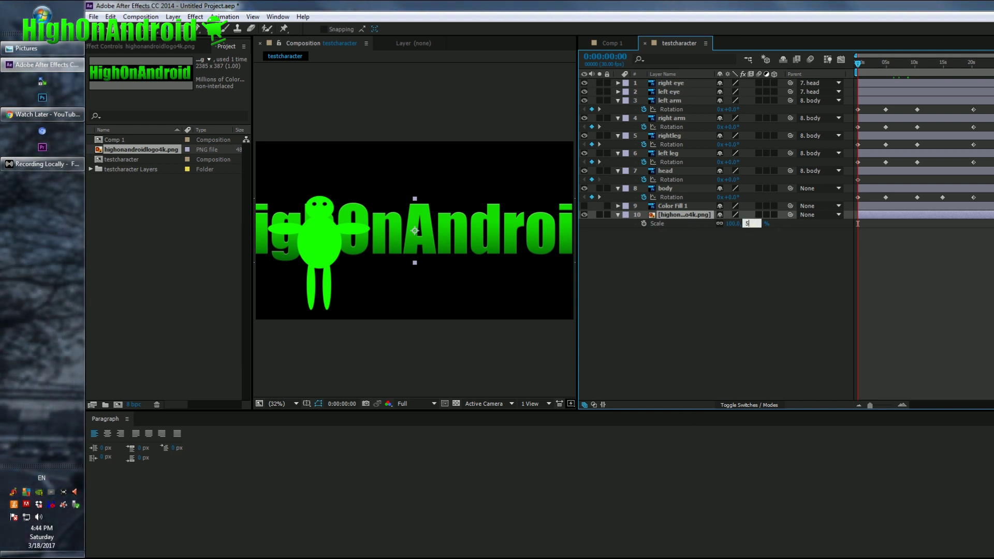
key("Return")
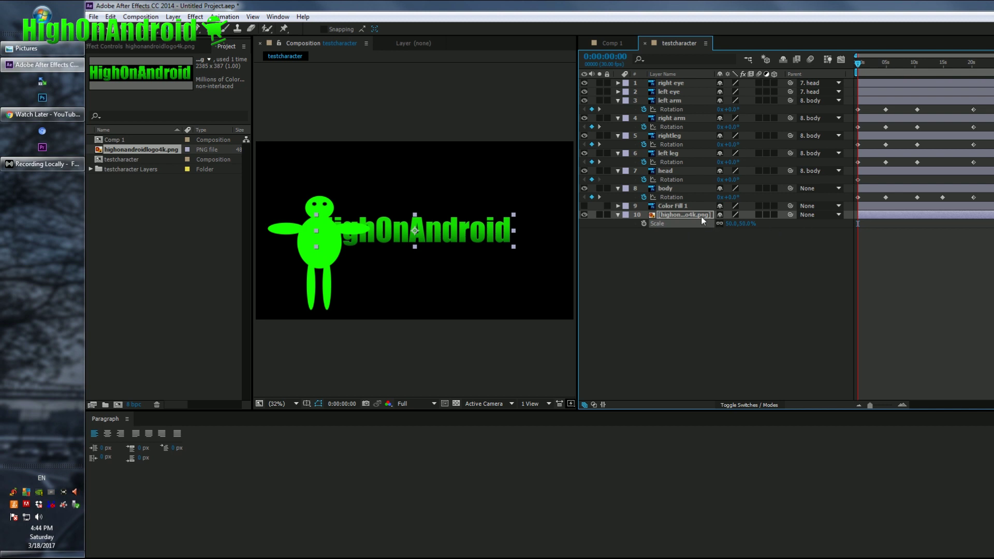
Step: Keyframe the logo's position from about -552, 540 at 0:00:00:00 to about 679, 540 at 0:00:20:14
key("p")
left_click_drag(732, 226, 39, 286)
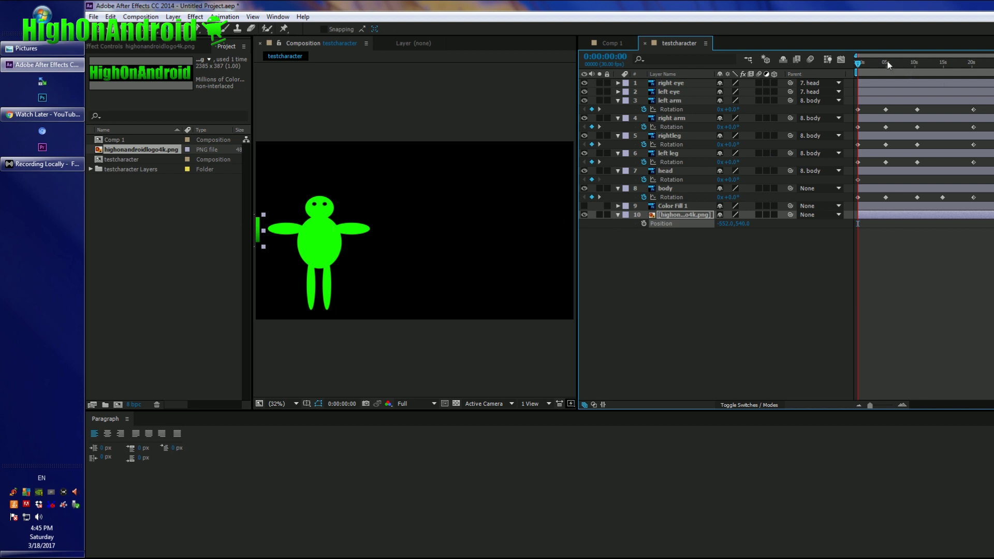
left_click(643, 225)
left_click_drag(858, 63, 976, 63)
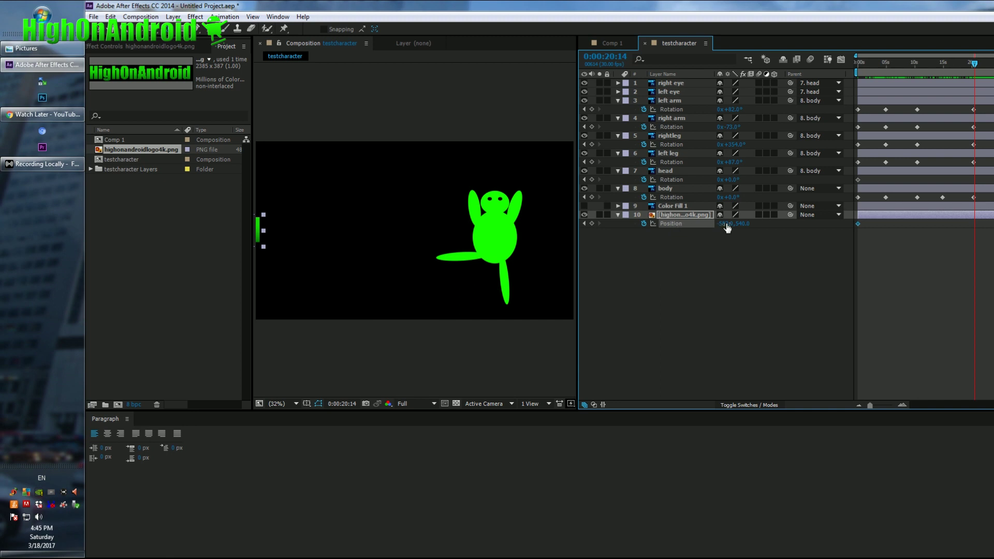
left_click_drag(701, 228, 792, 228)
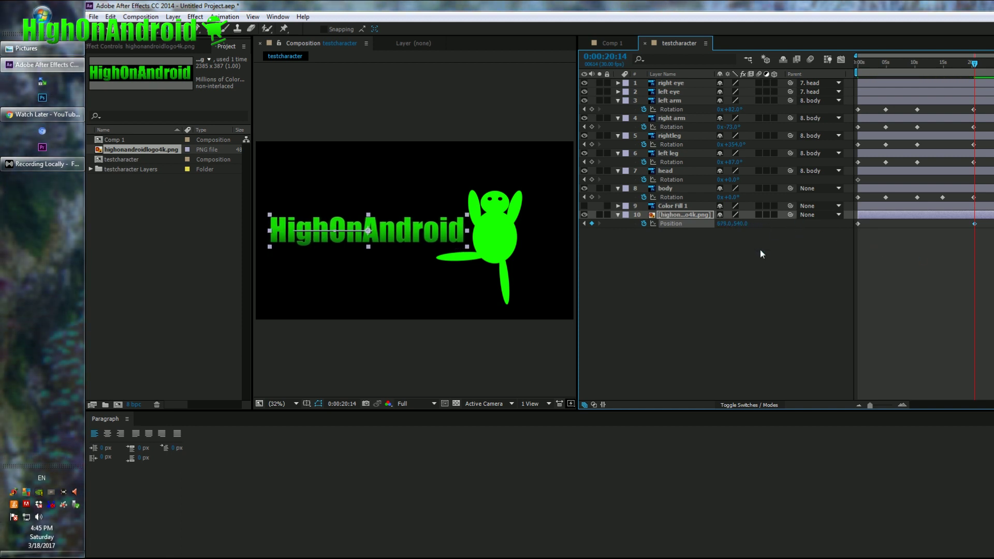
Step: Scrub through the logo's slide-in and save the project as Untitled Project.aep in the newintro folder
left_click_drag(879, 65, 985, 78)
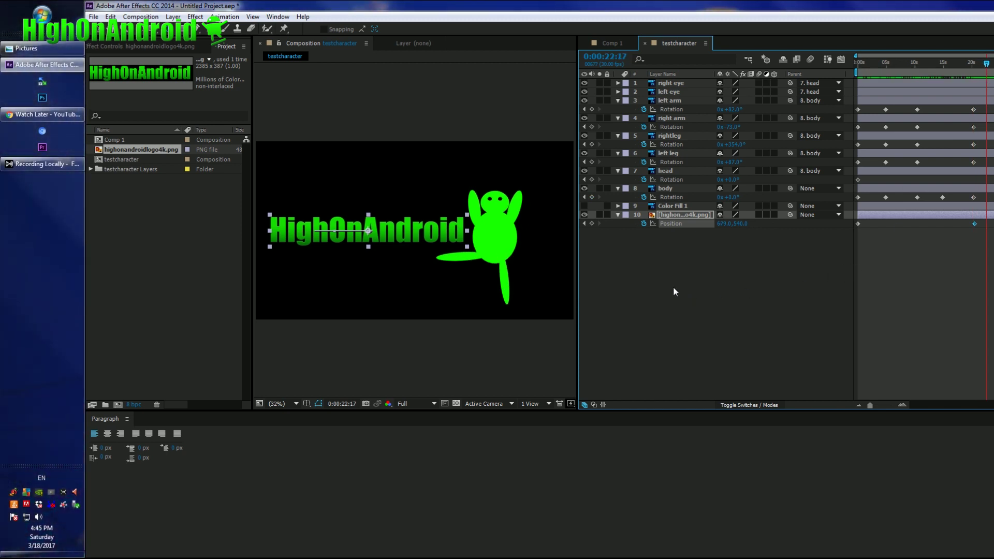
key("ctrl+s")
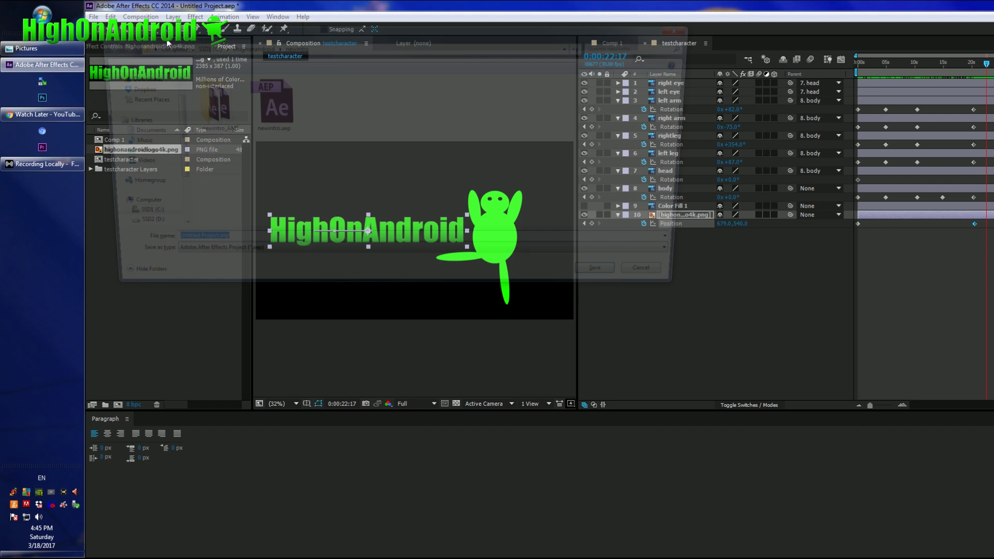
key("Return")
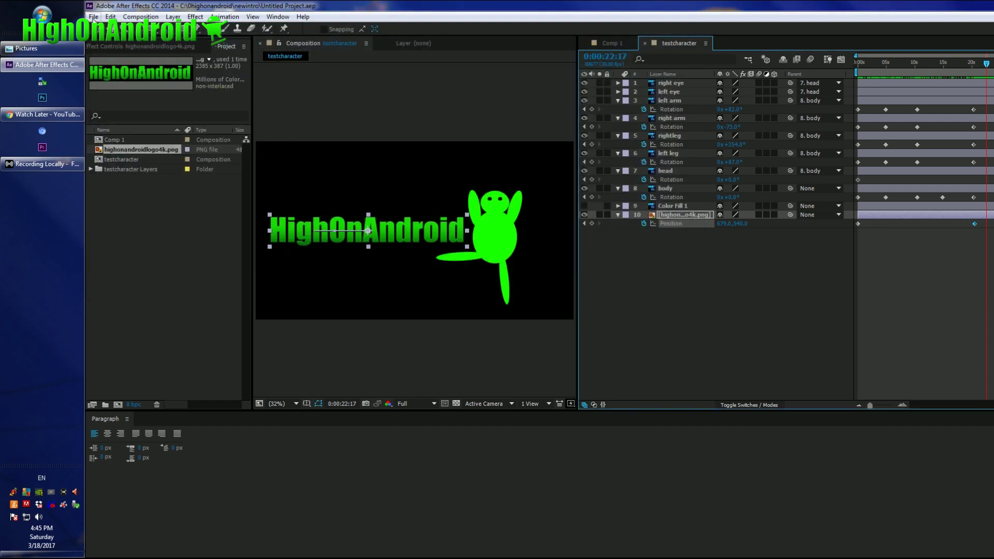
Step: Play a preview of the composition with the character and the logo moving together
left_click(94, 17)
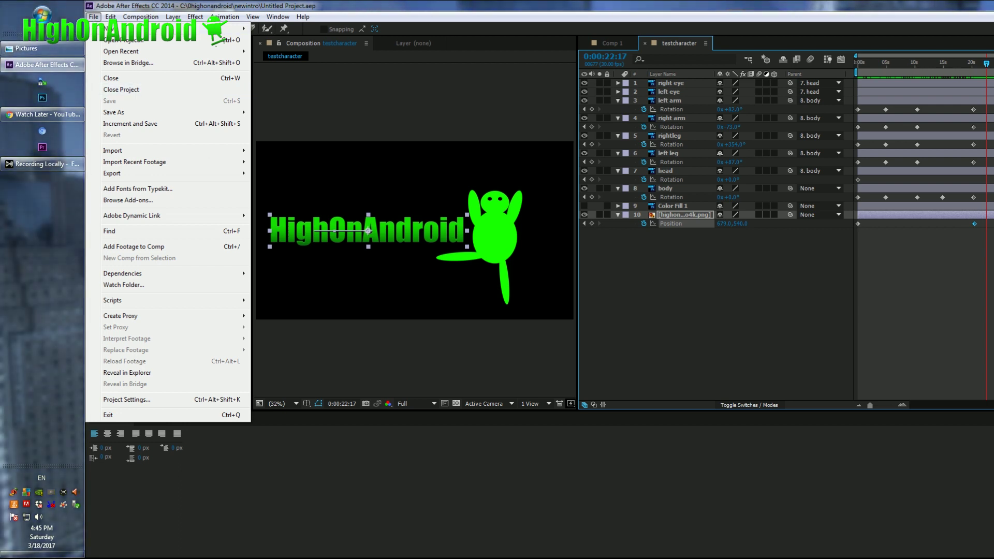
key("Escape")
key("space")
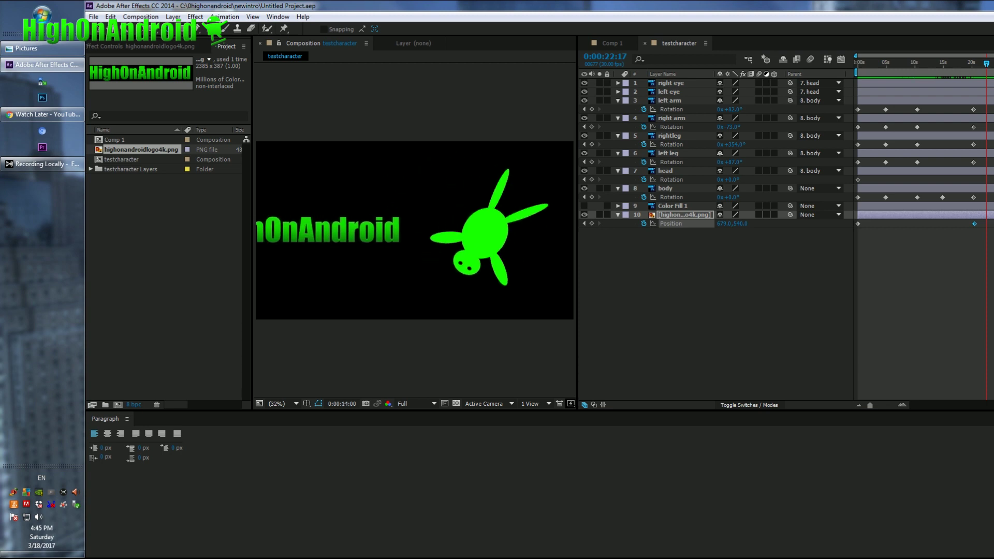
Step: Export the testcharacter composition to the Adobe Media Encoder queue and switch to Adobe Media Encoder
left_click(94, 16)
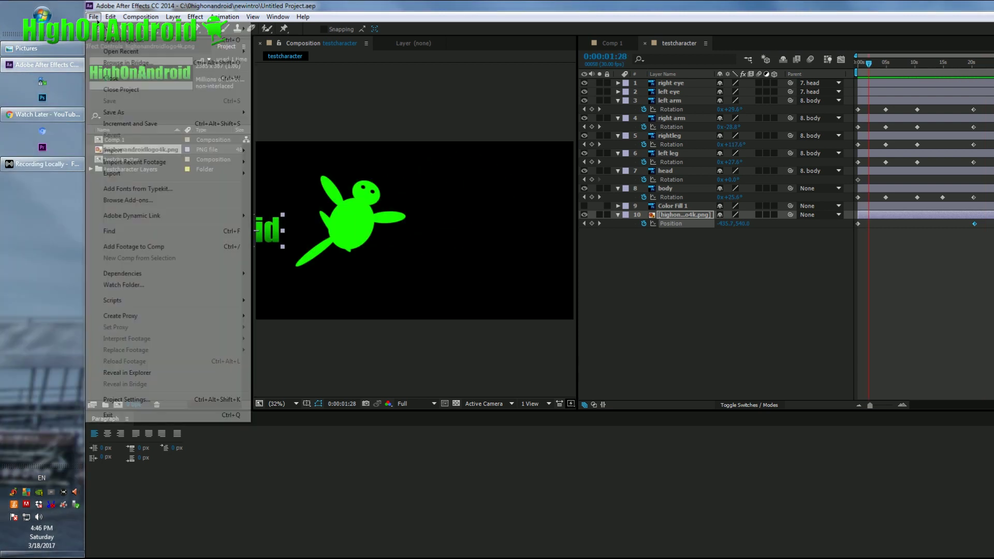
mouse_move(150, 174)
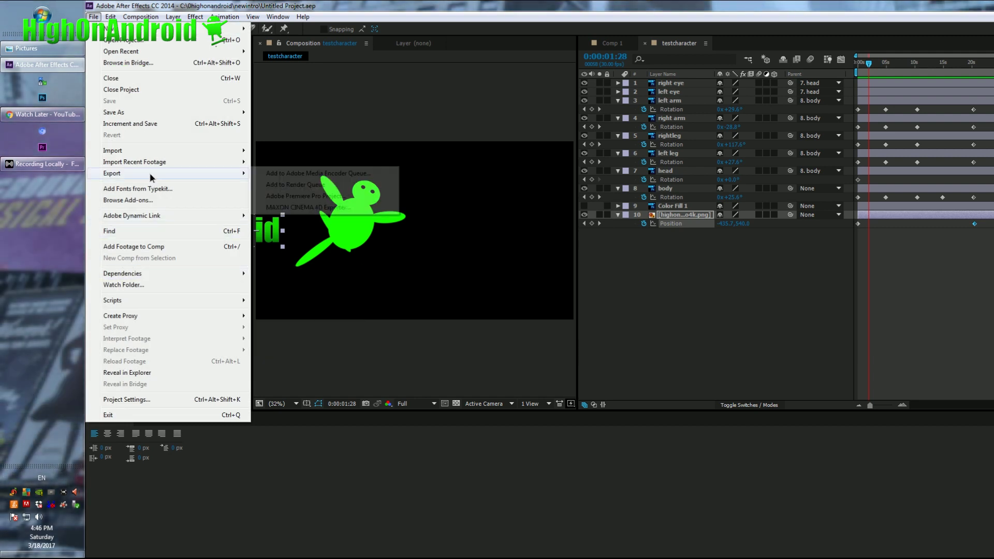
left_click(321, 174)
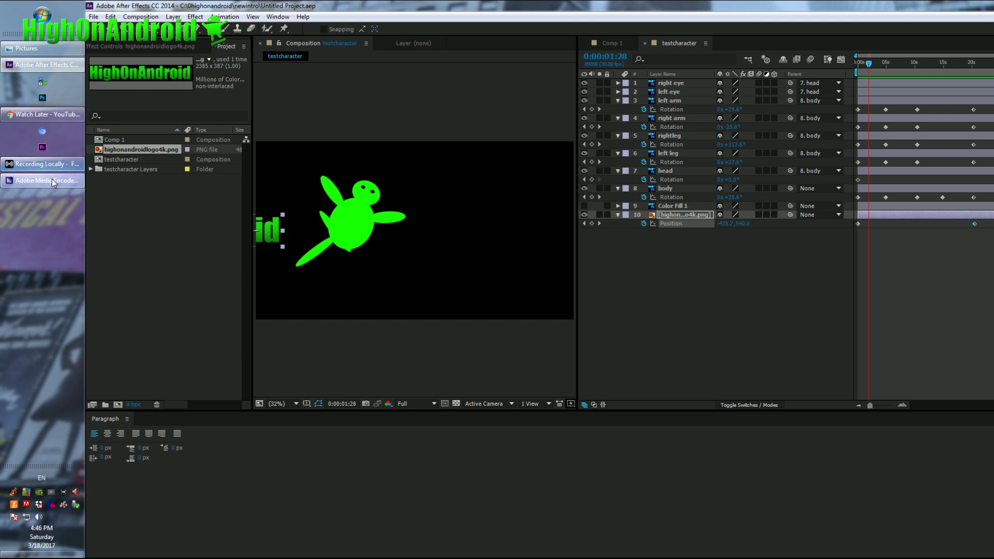
left_click(52, 181)
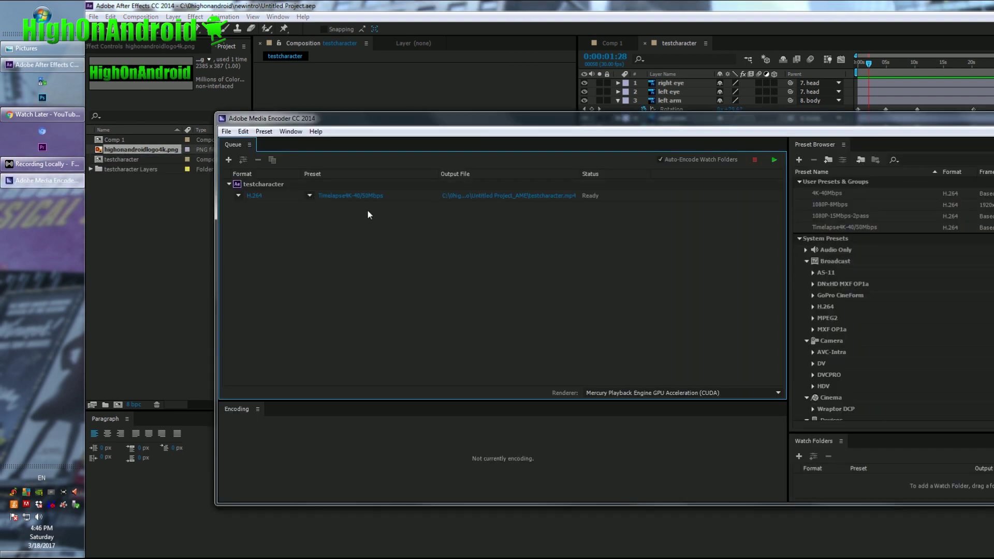
Step: In the queued item's export settings, check the video and bitrate options and set the output to testcharacter.mp4 in C:\0highonandroid\out
left_click(353, 195)
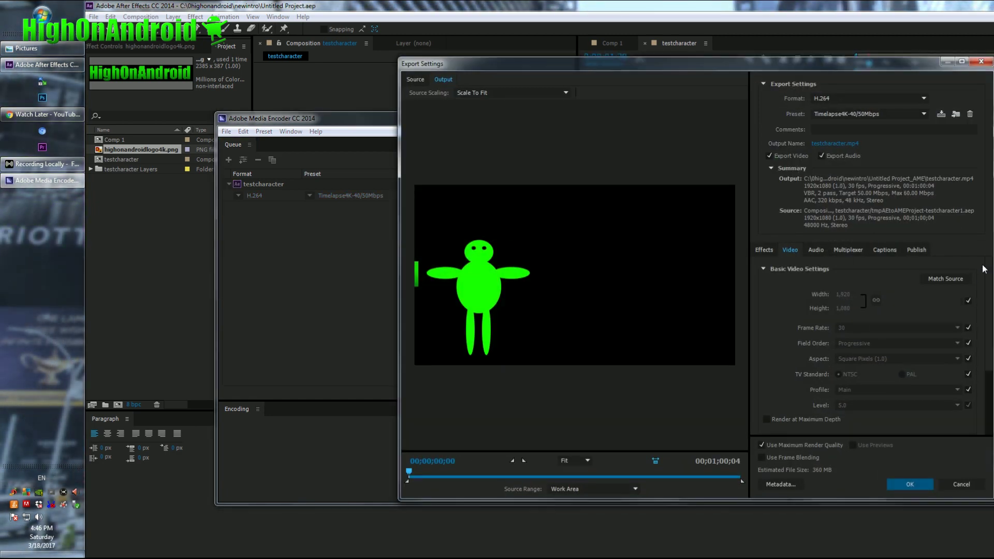
left_click_drag(991, 299, 988, 377)
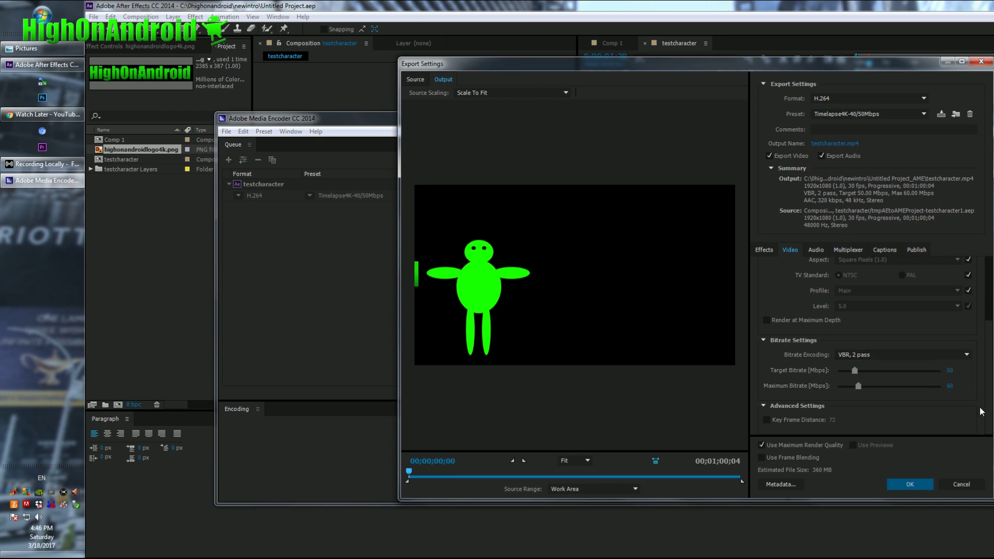
left_click_drag(989, 382, 989, 305)
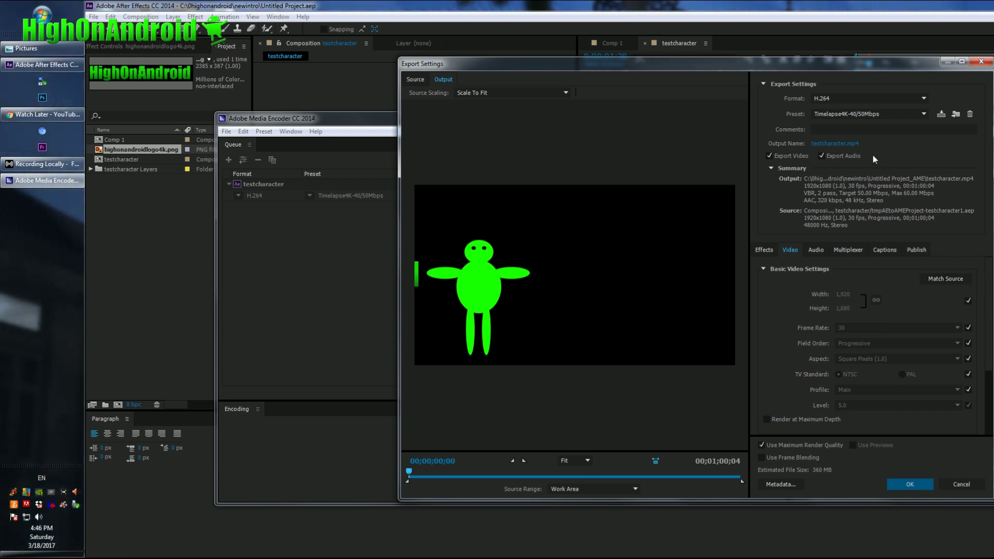
left_click(845, 144)
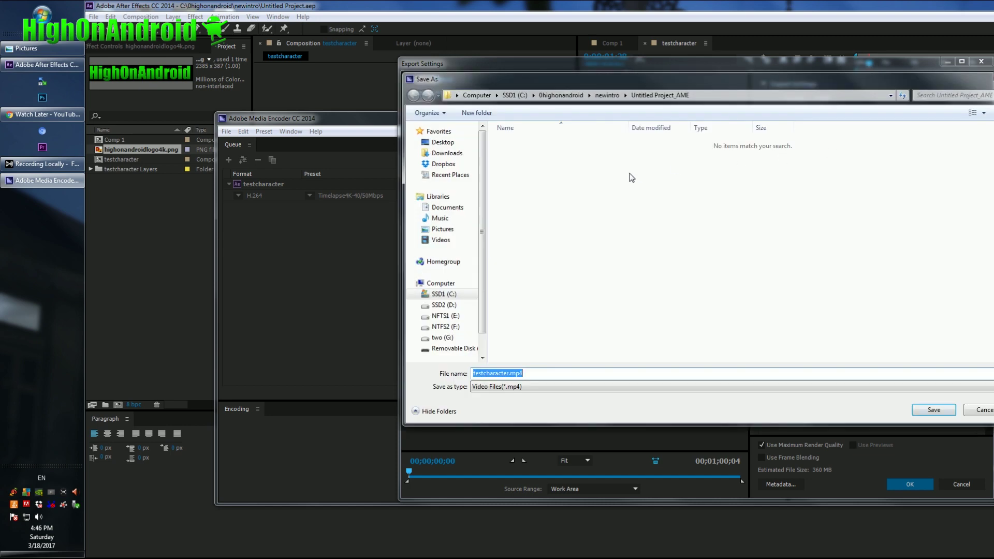
left_click(443, 294)
double_click(522, 153)
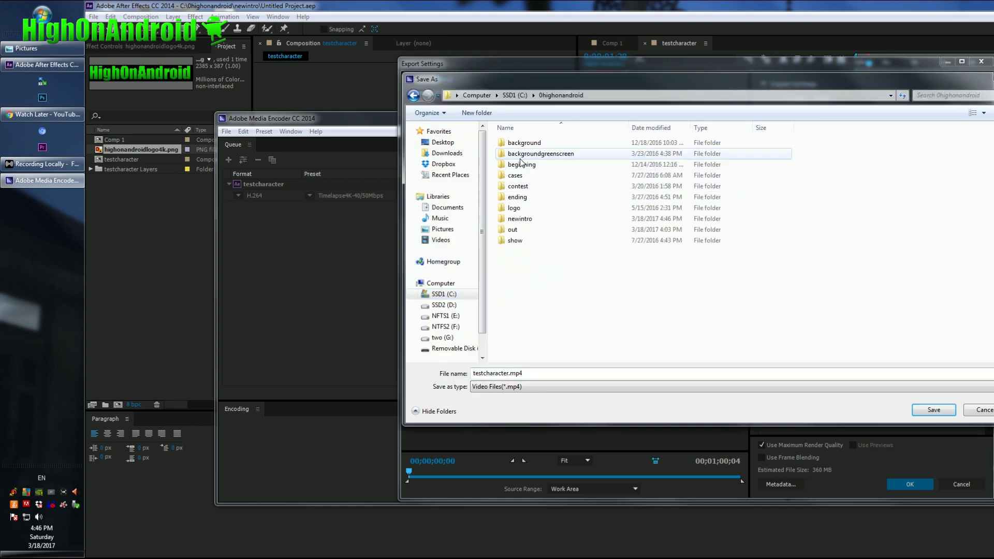
double_click(513, 230)
left_click(919, 407)
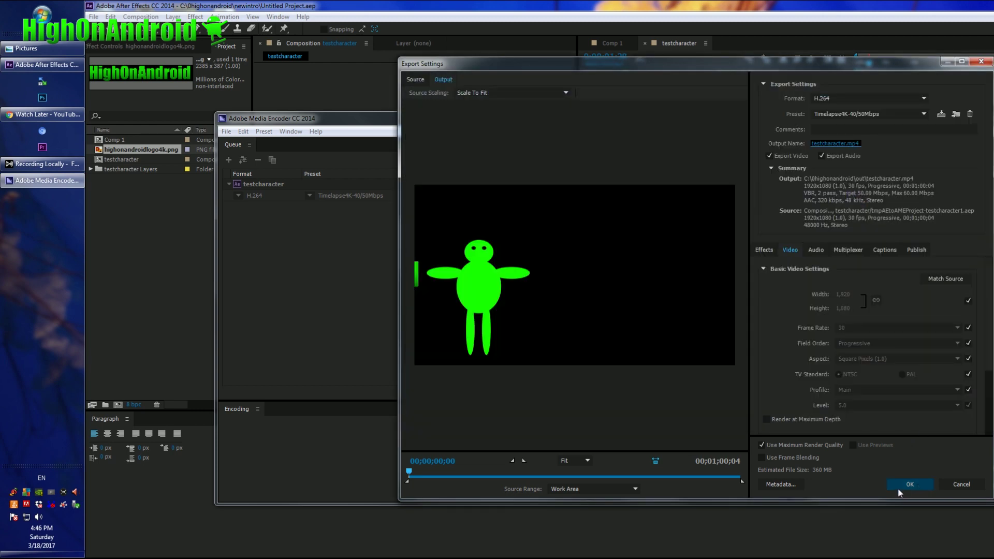
left_click(900, 486)
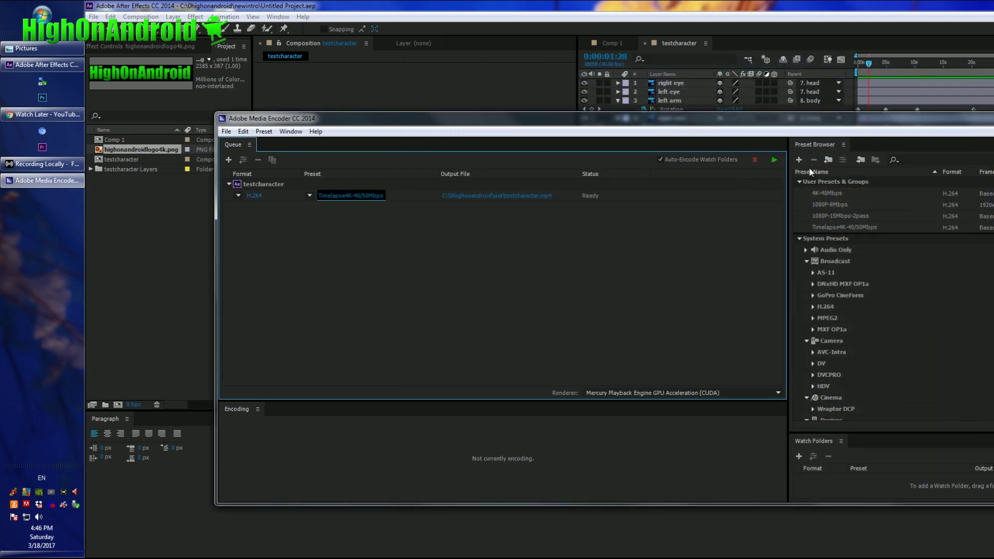
Step: Start encoding the queue and minimize the After Effects window
left_click(774, 159)
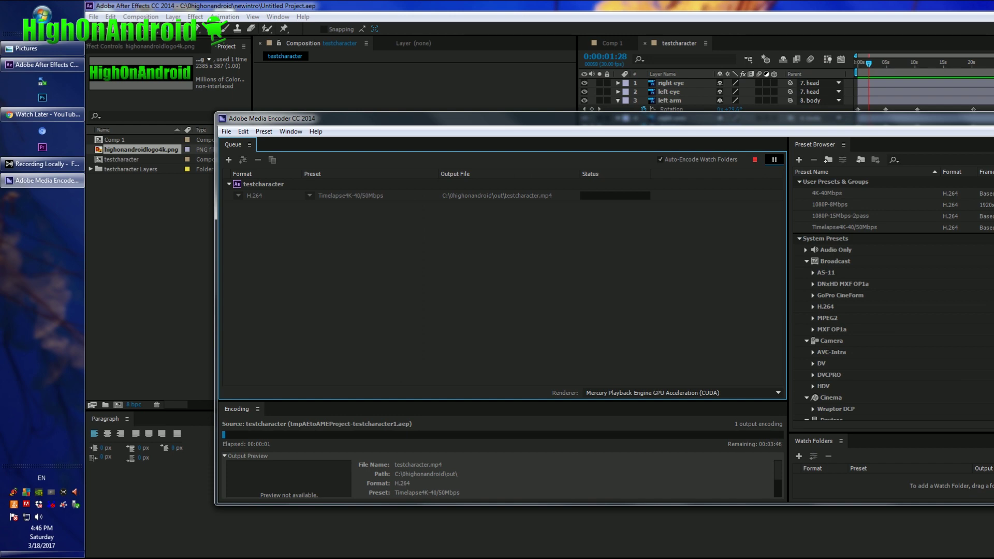
left_click(965, 104)
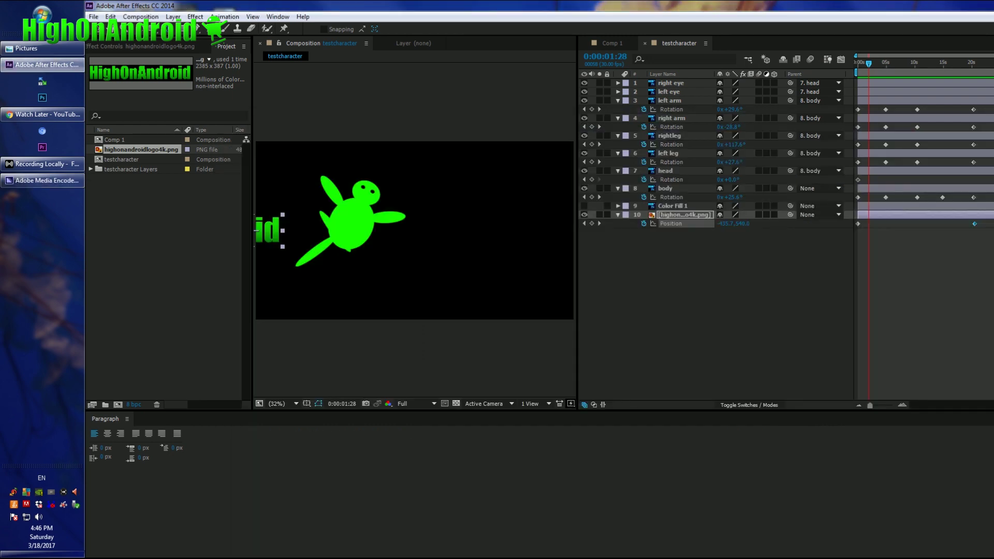
key("super+Down")
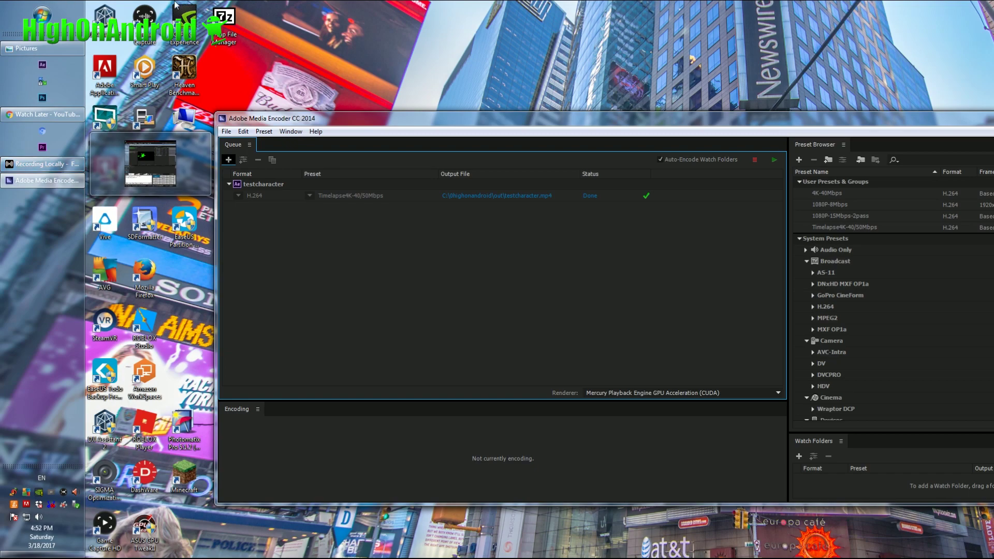
Step: Open the output folder from the finished queue item and play testcharacter.mp4
left_click(520, 196)
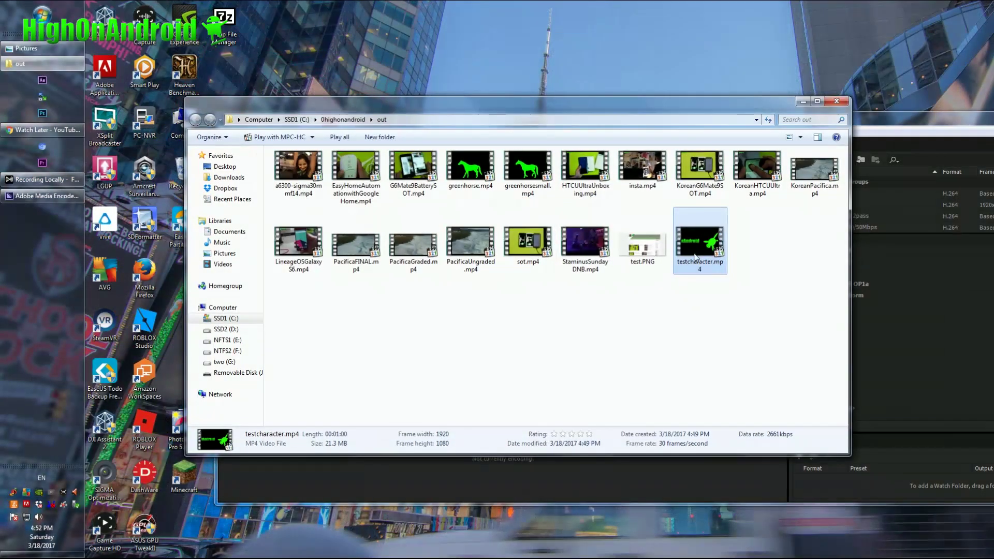
double_click(694, 252)
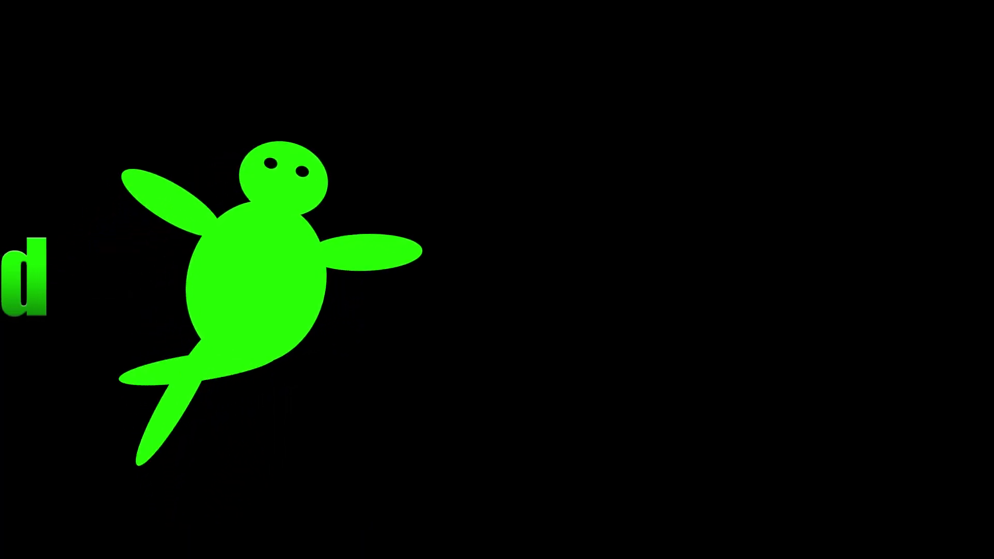